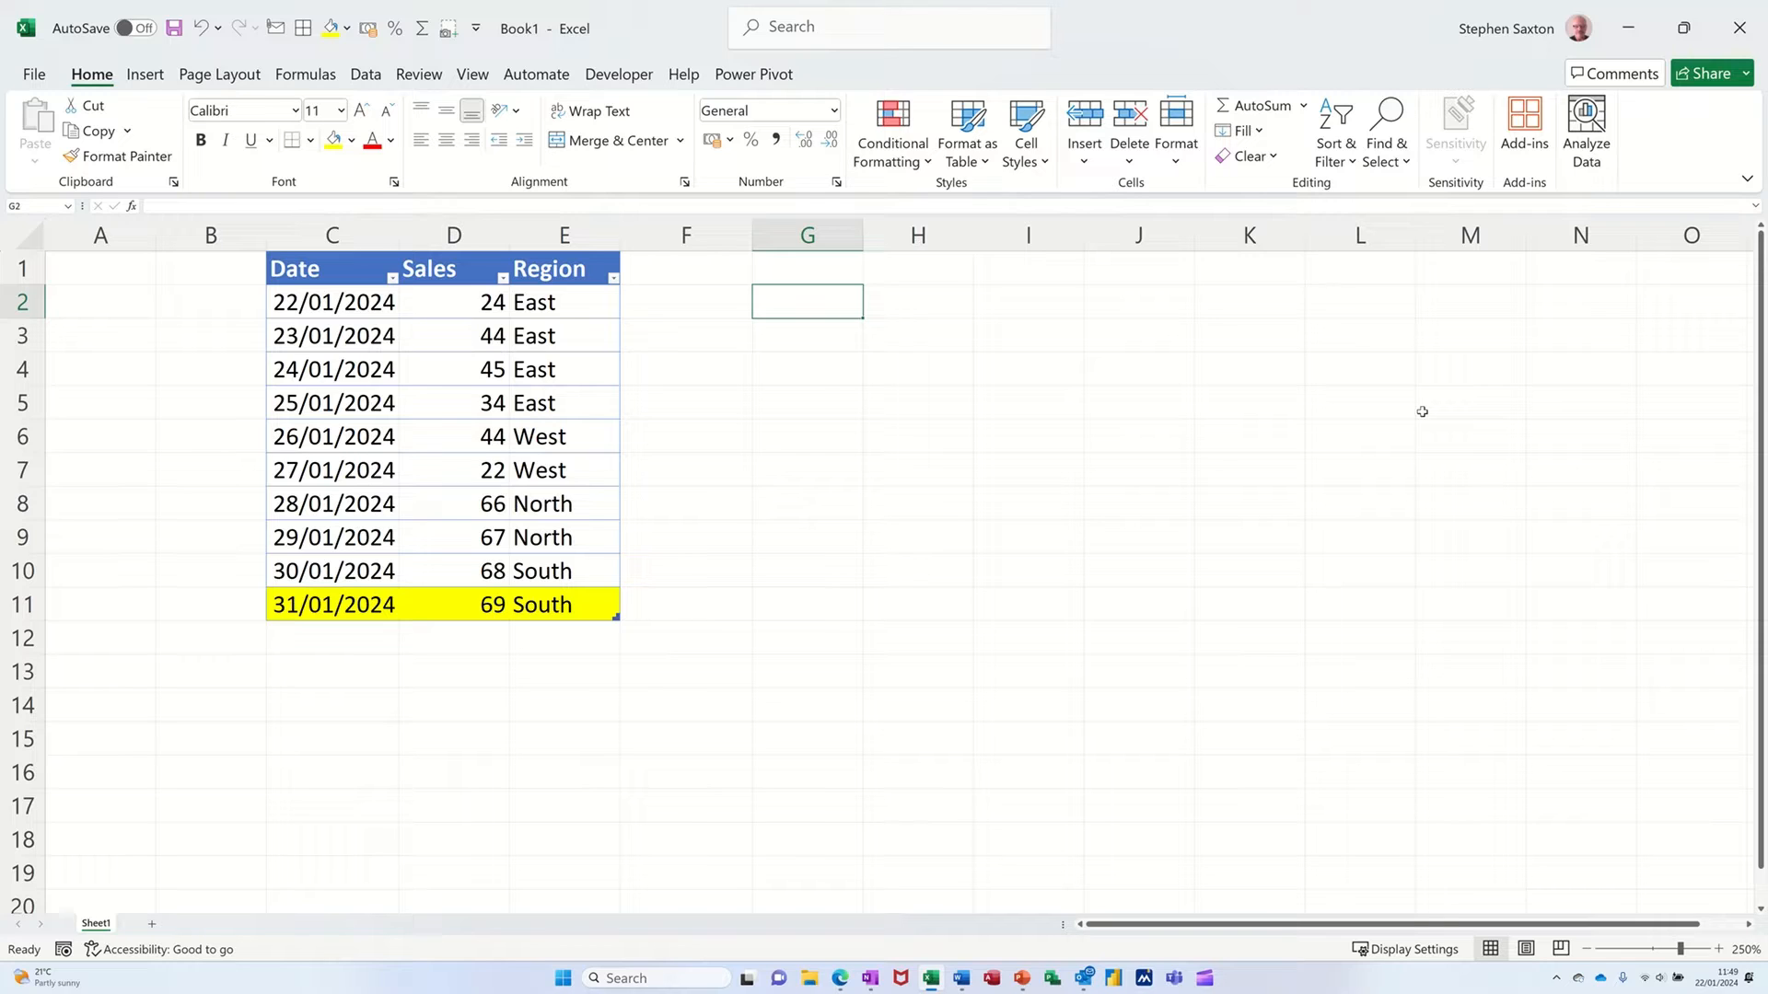
# Set the table name of the sales table in C1:E11 to the author's short first name.
pyautogui.click(348, 308)
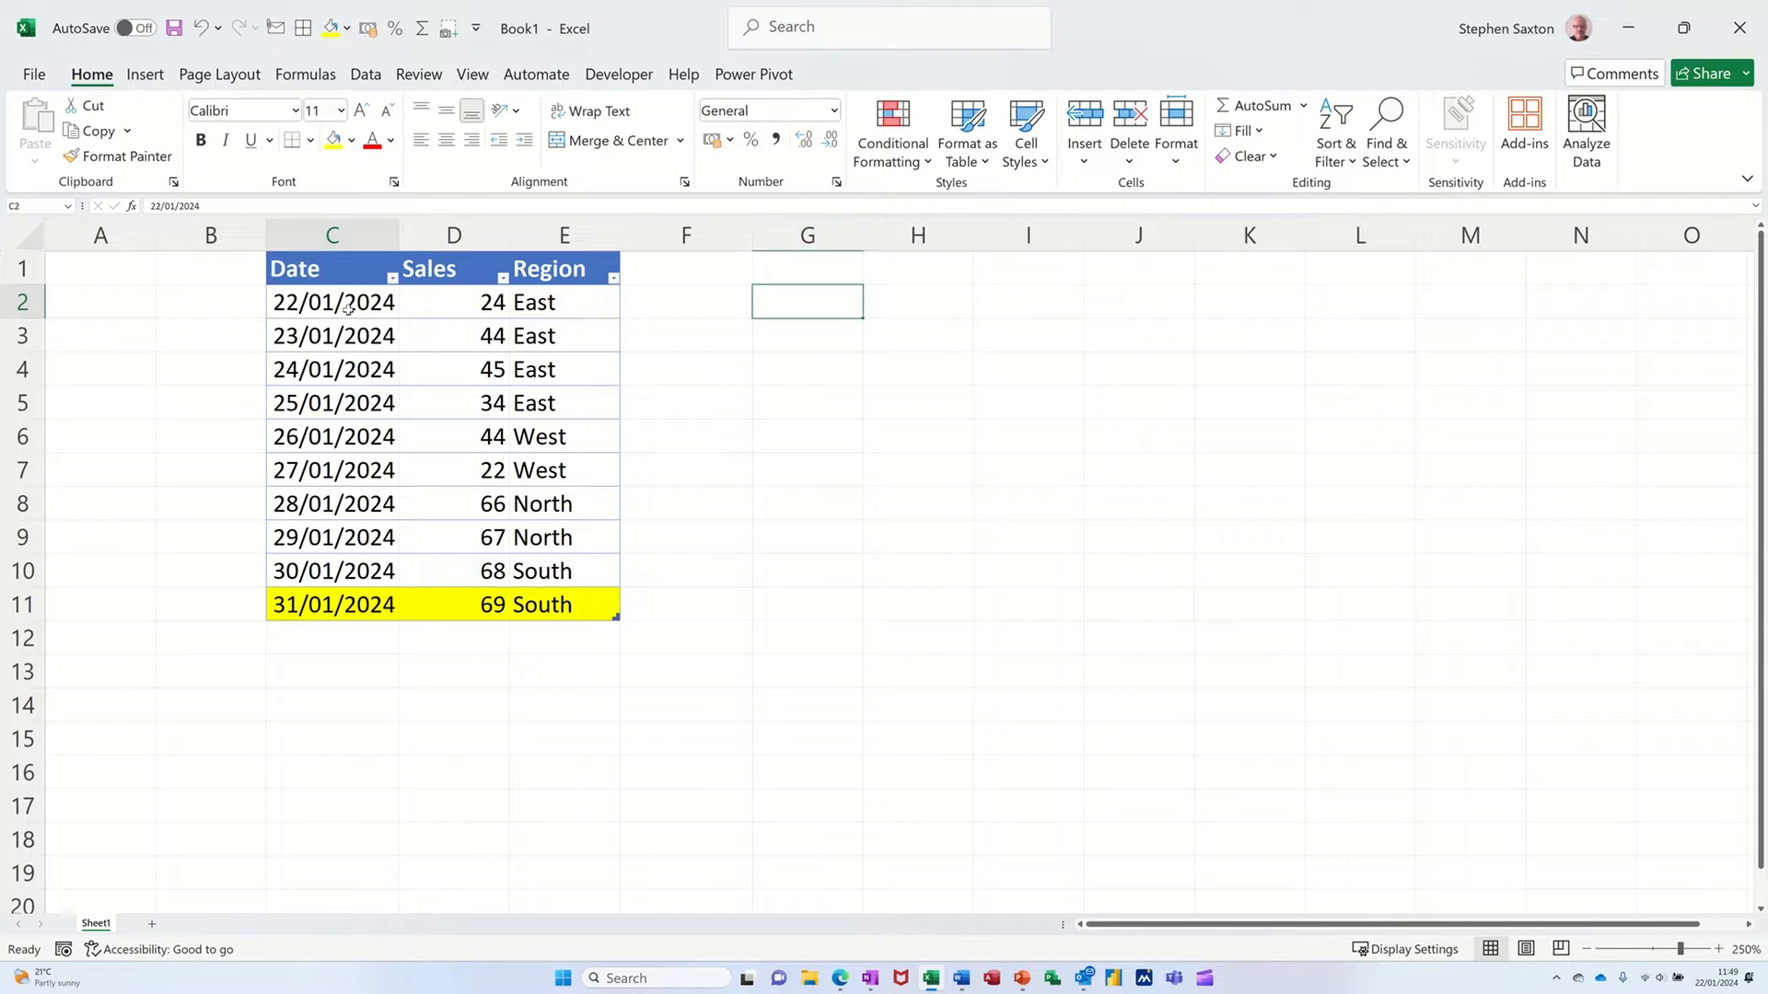
pyautogui.moveTo(348, 309); pyautogui.dragTo(552, 506)
pyautogui.click(456, 402)
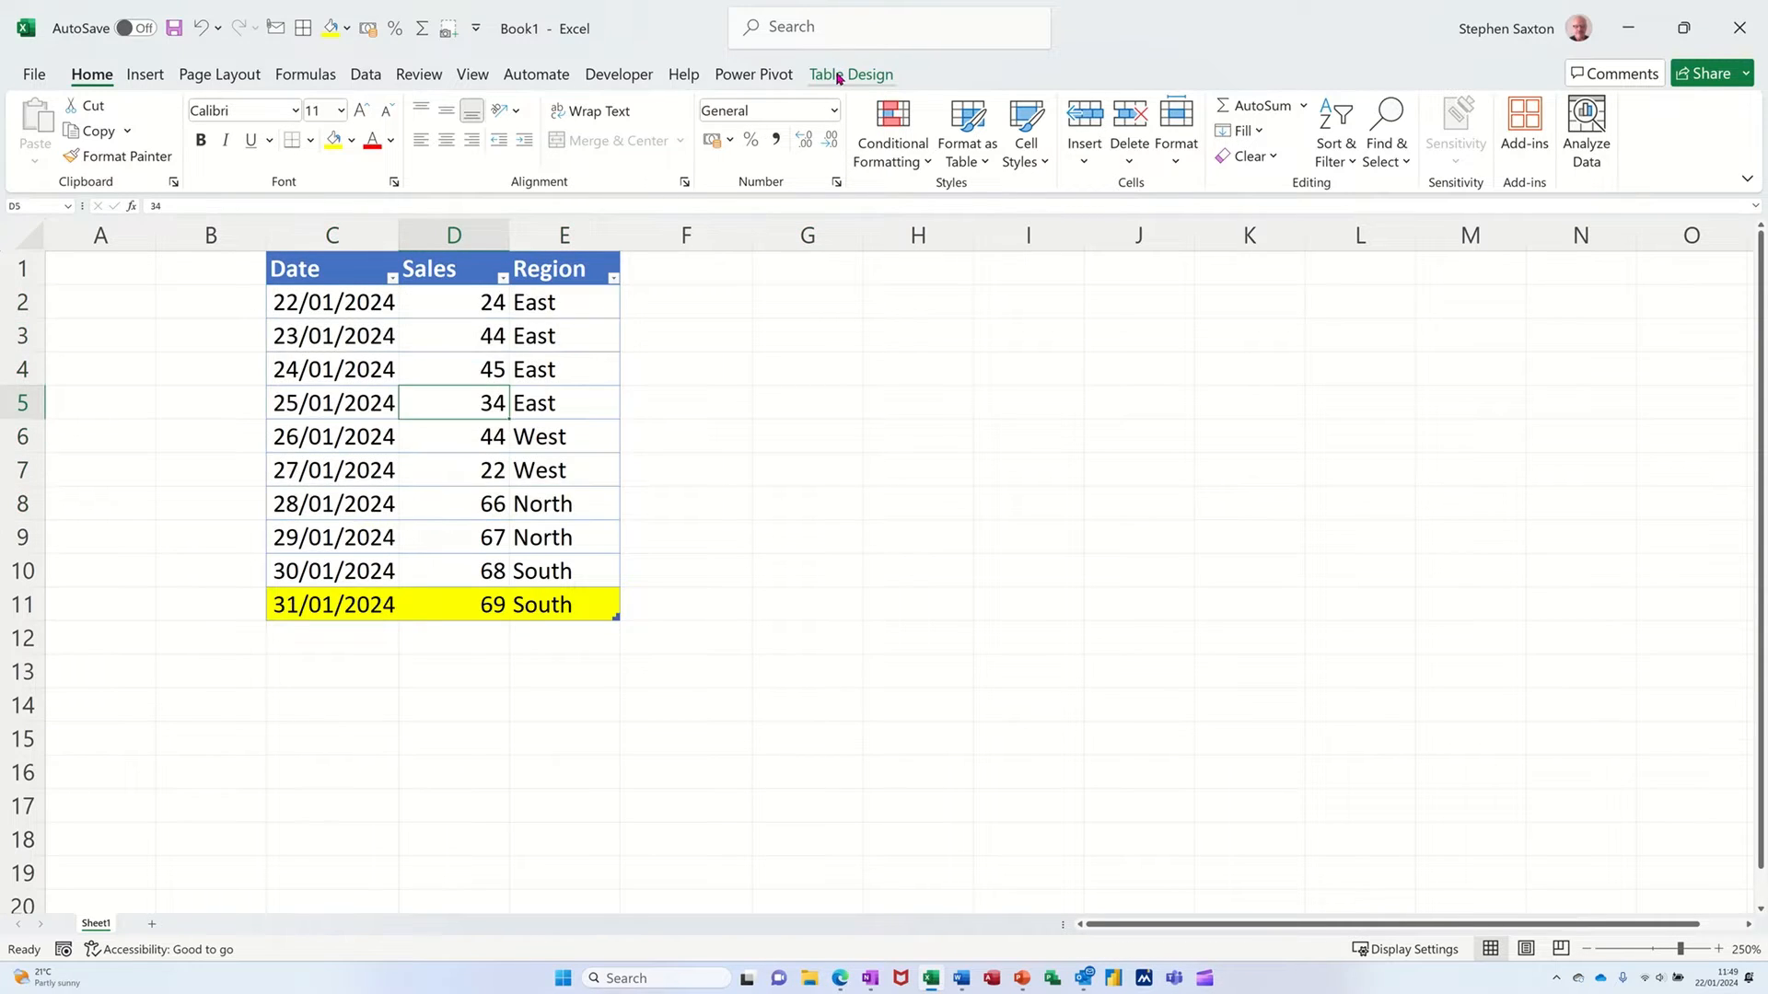
pyautogui.click(839, 76)
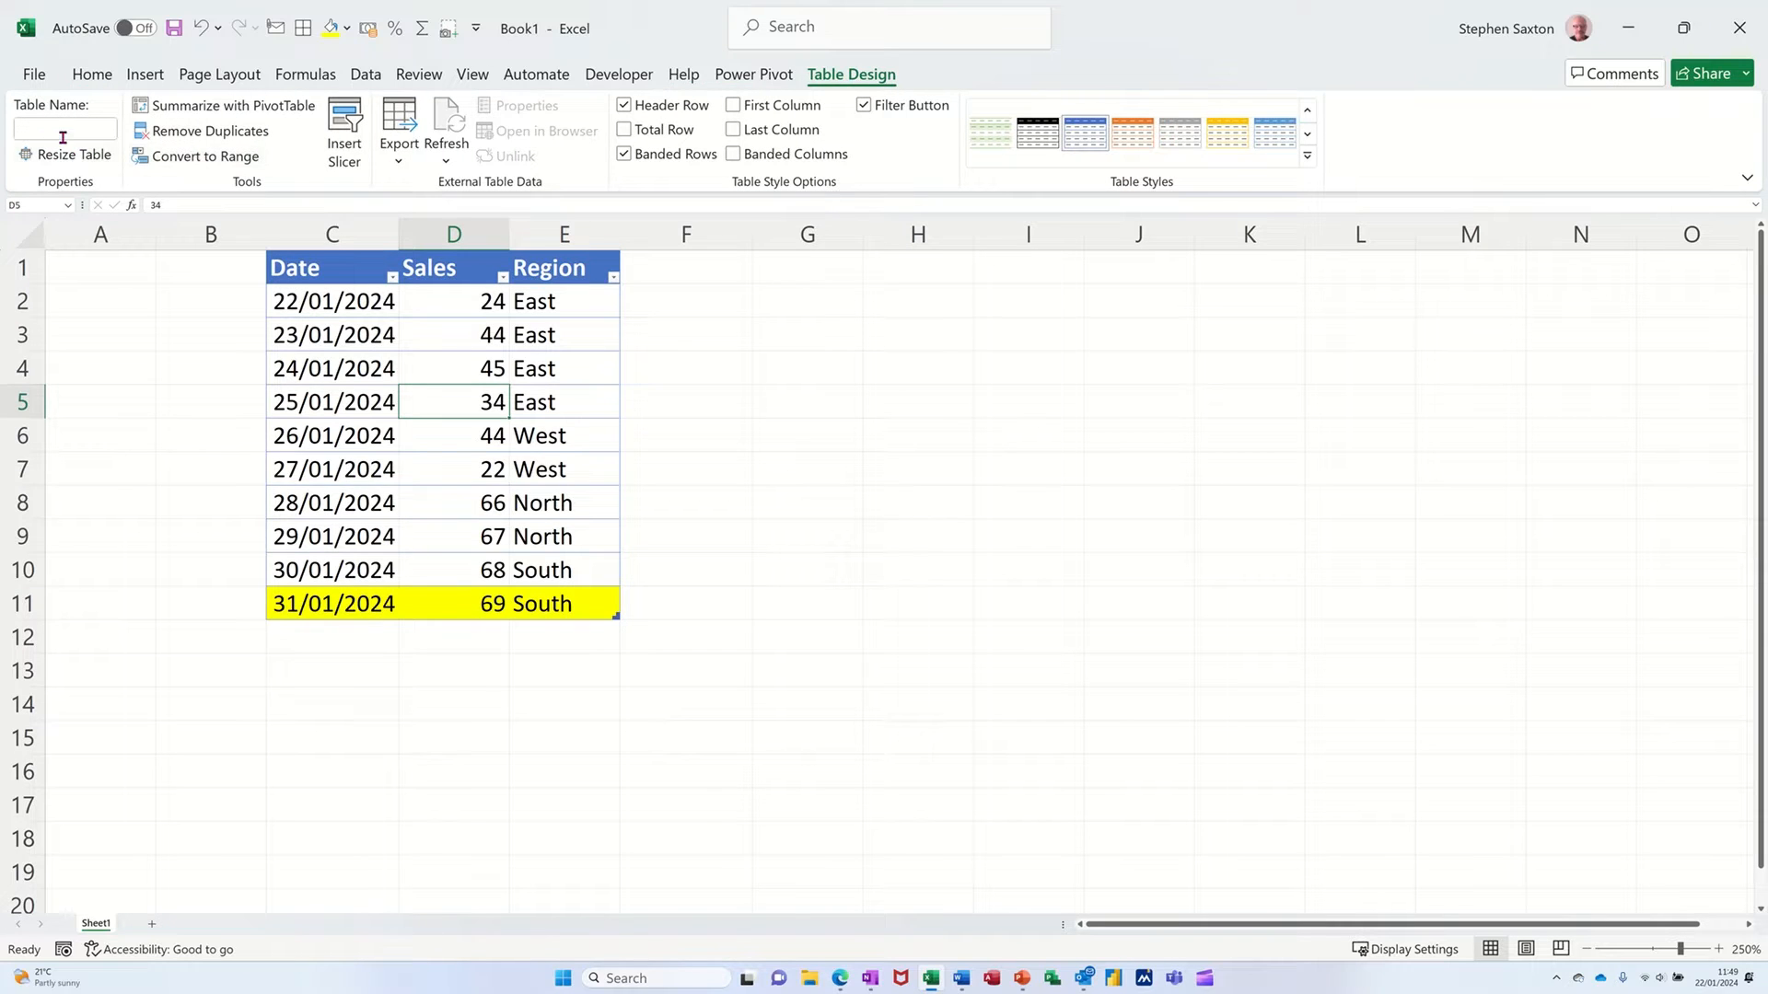
pyautogui.write('steve')
pyautogui.click(90, 75)
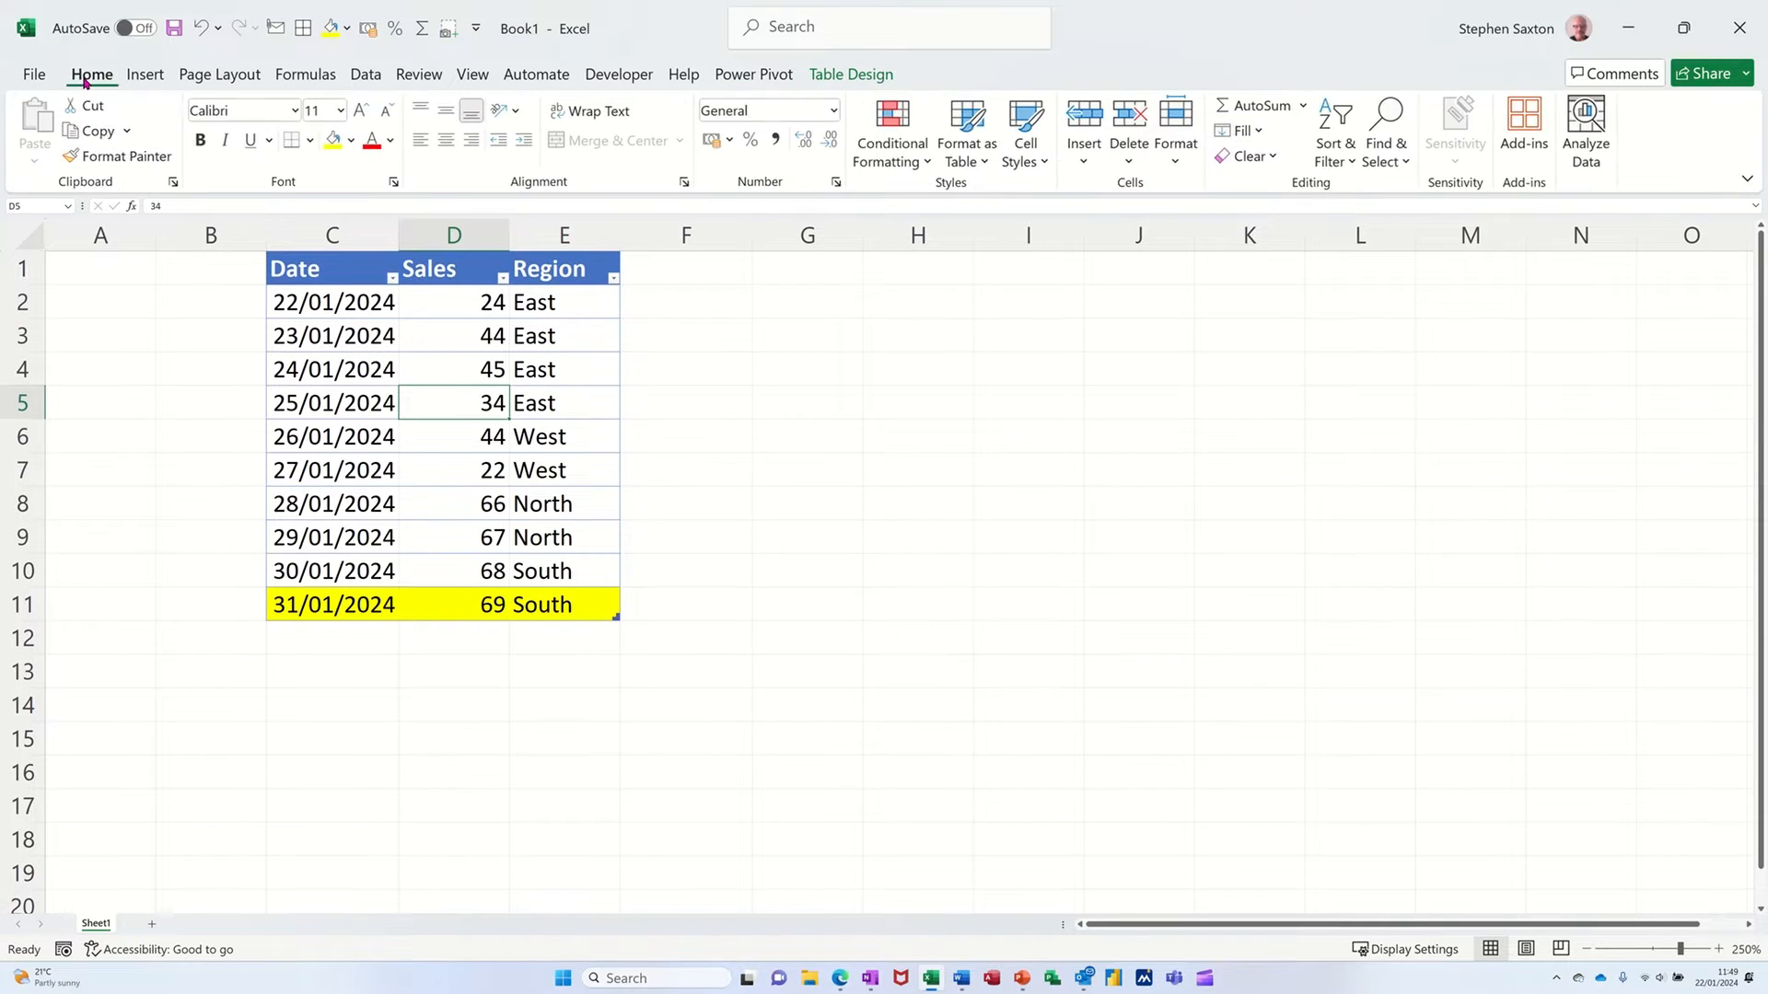
# Preview the available table styles on the sales table.
pyautogui.click(952, 169)
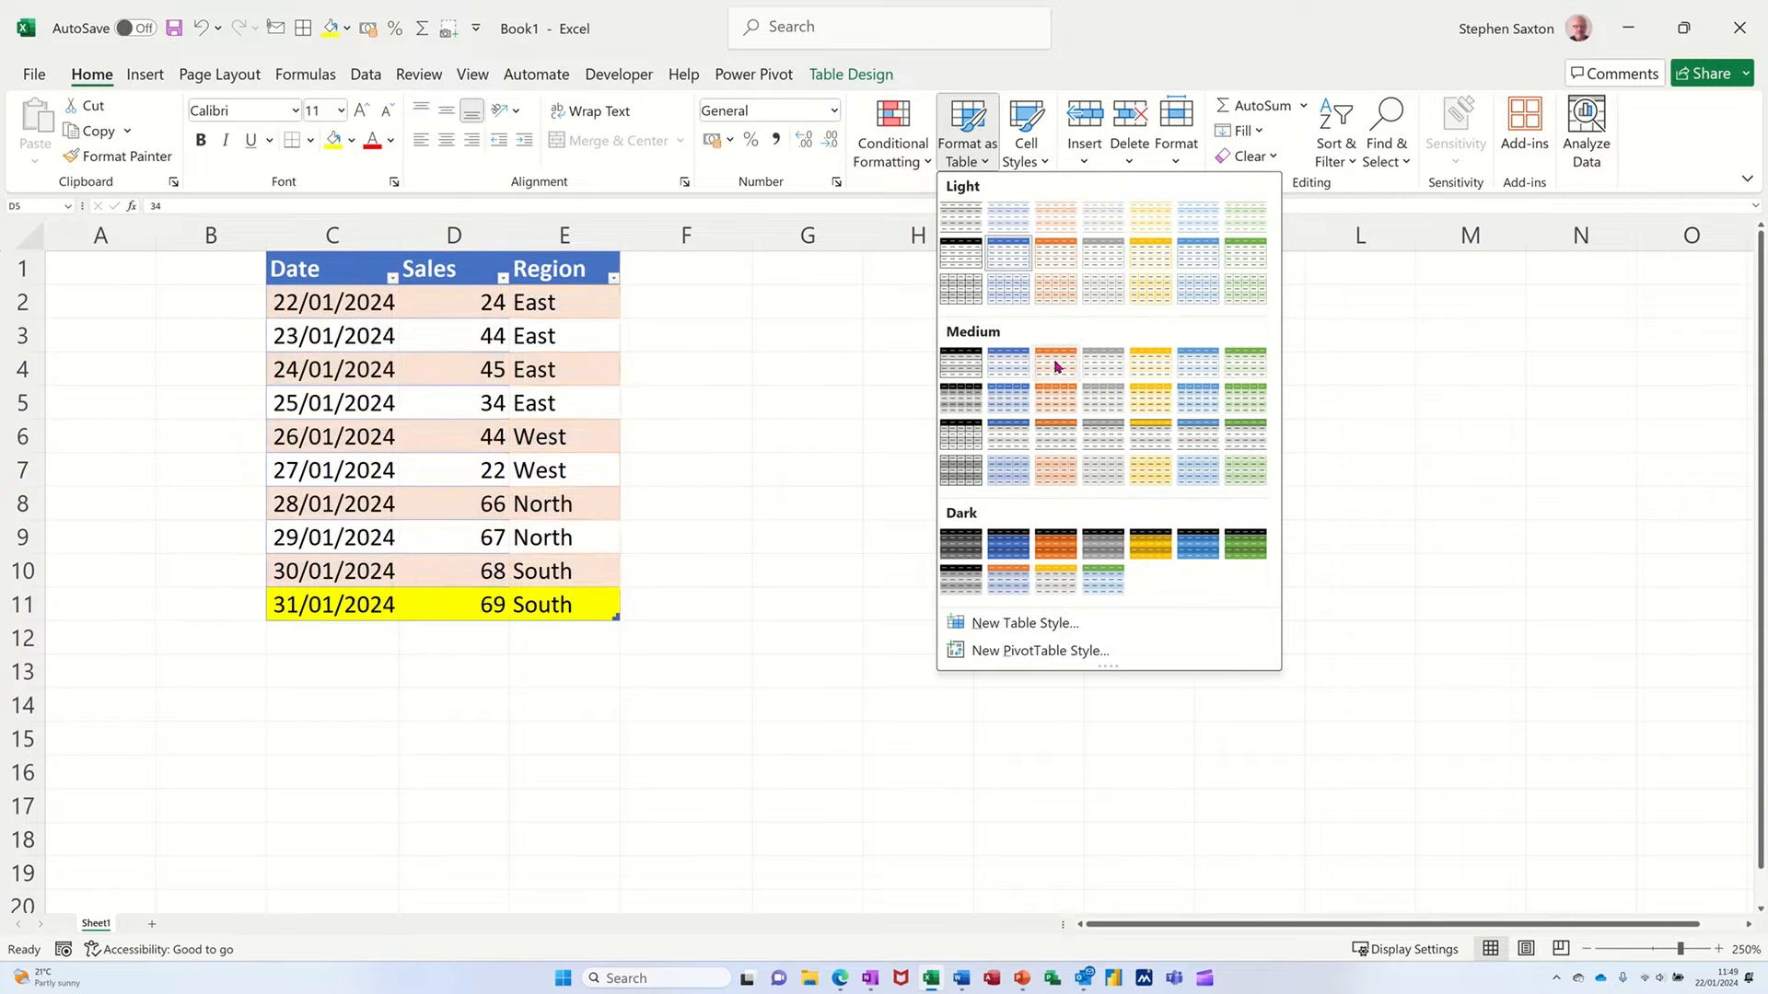
pyautogui.click(978, 161)
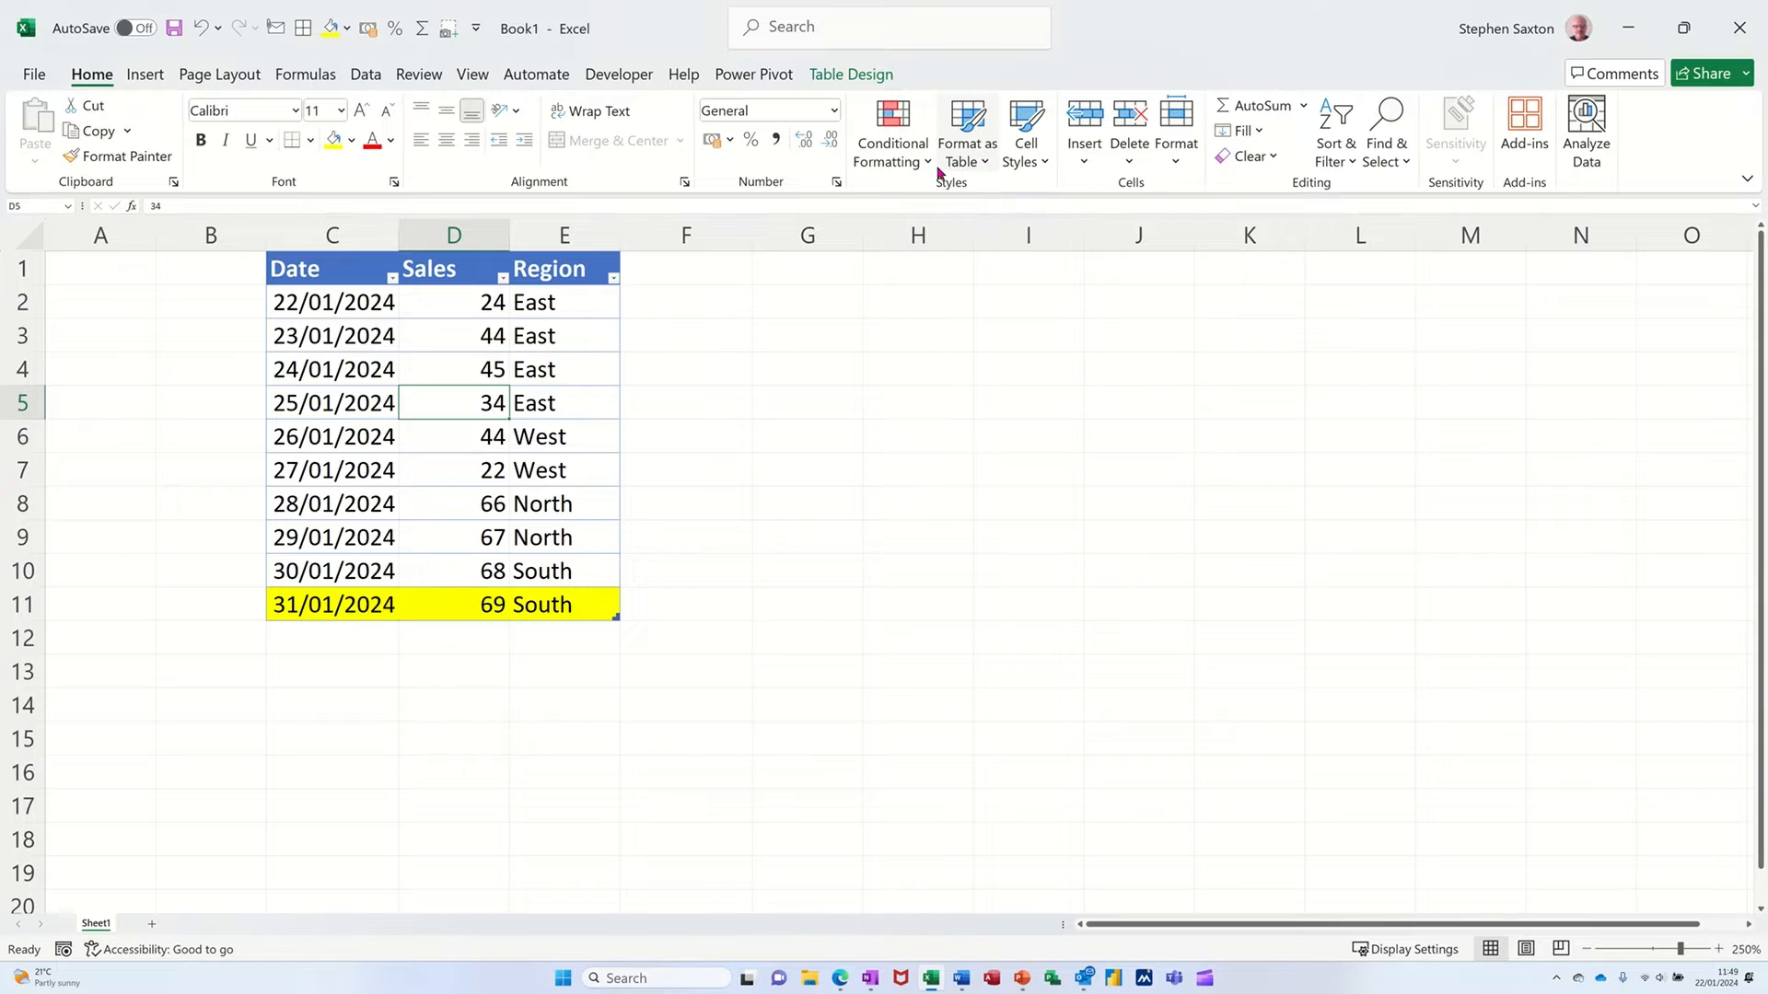
pyautogui.click(428, 370)
# Enter a DROP formula in G2 that removes the first 3 rows of the sales table, referencing the named table.
pyautogui.click(781, 304)
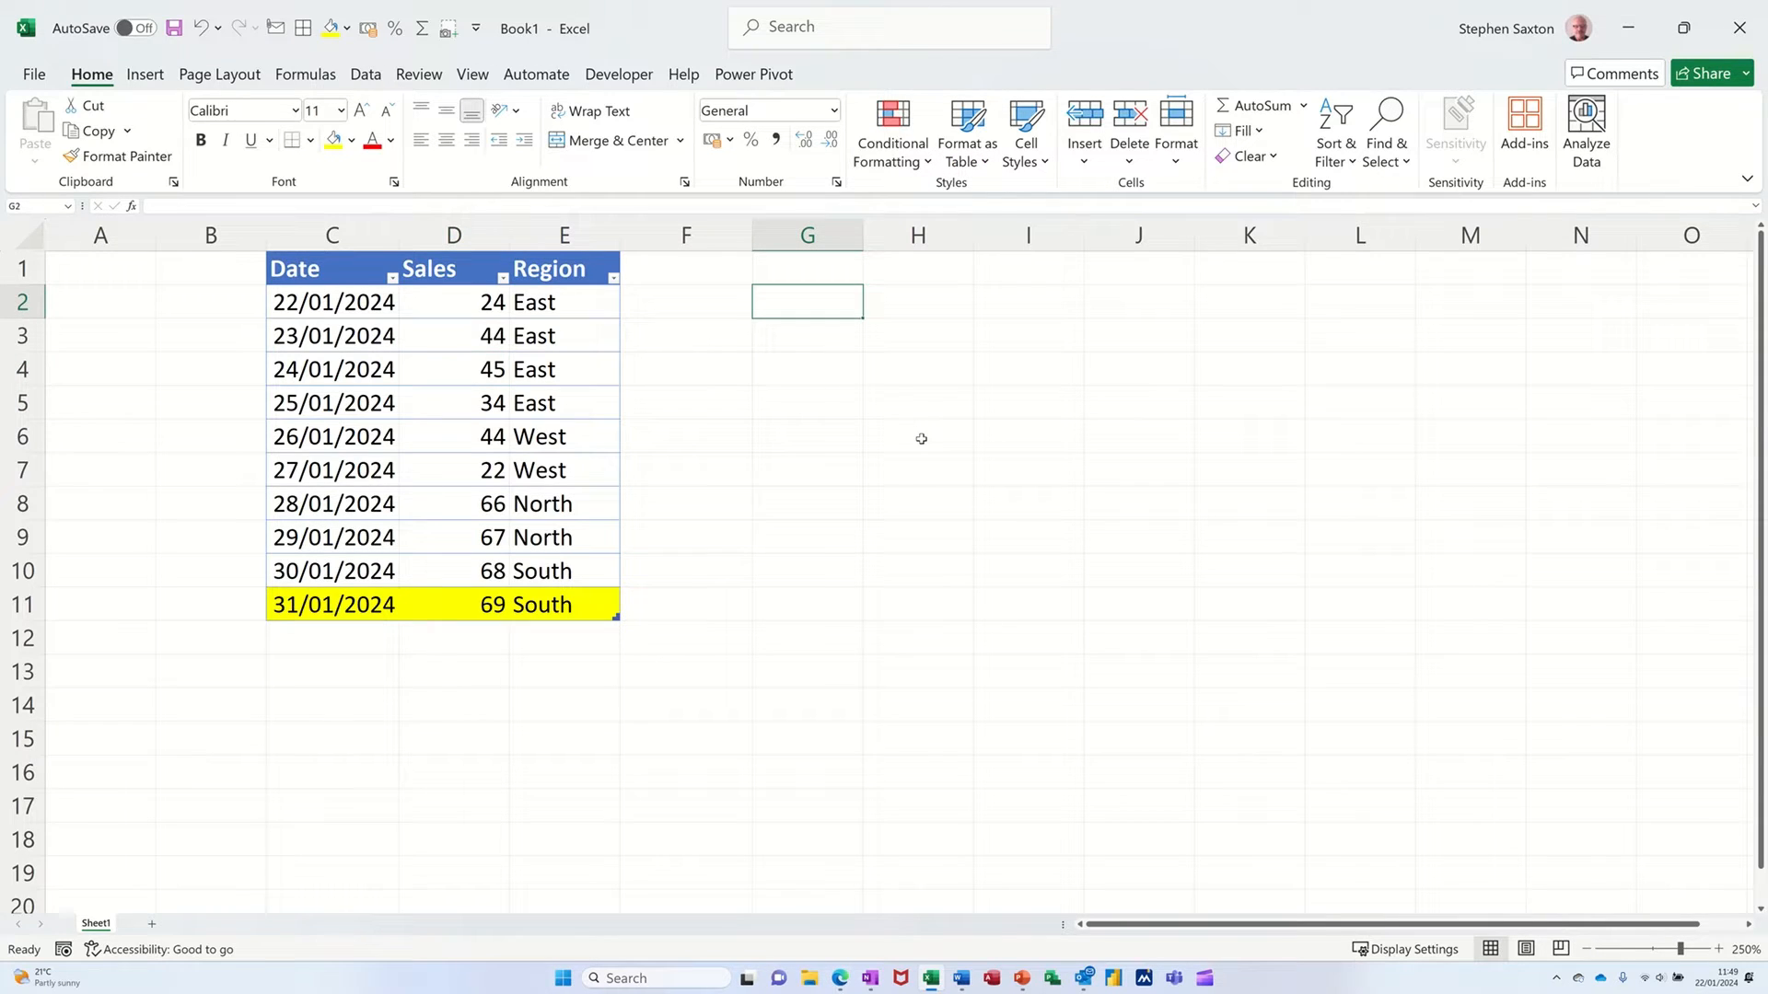
pyautogui.write('=drop')
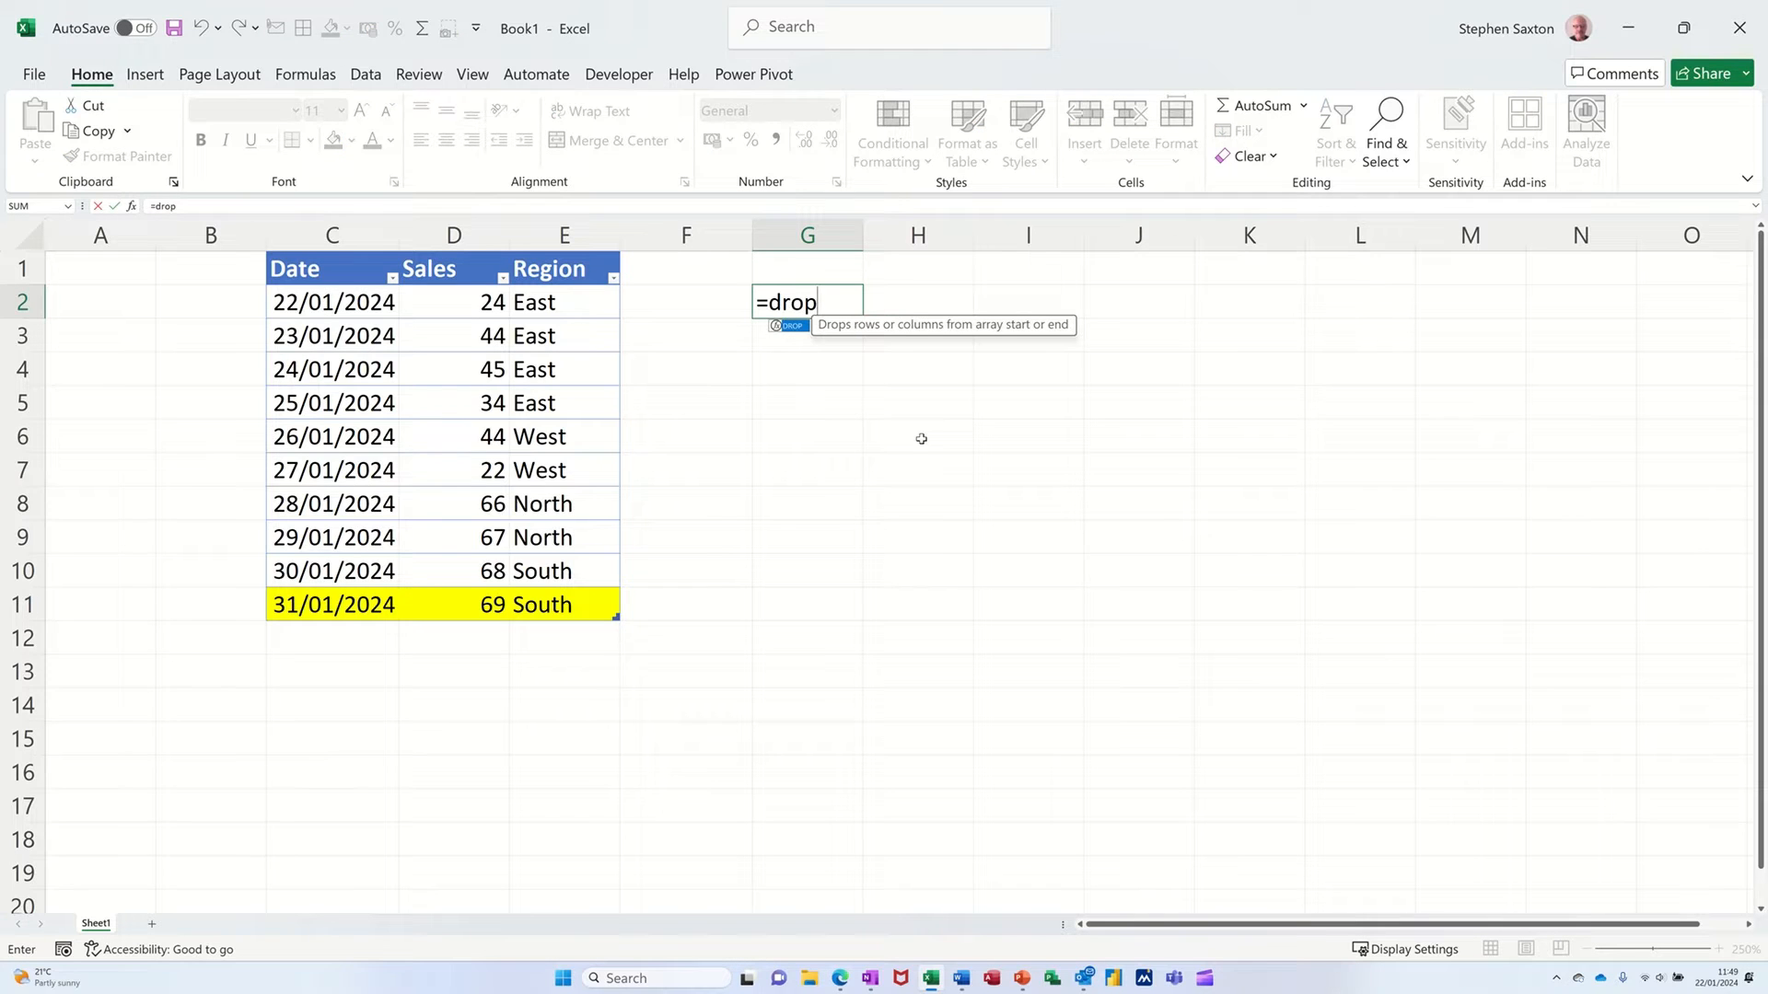
pyautogui.press('Tab')
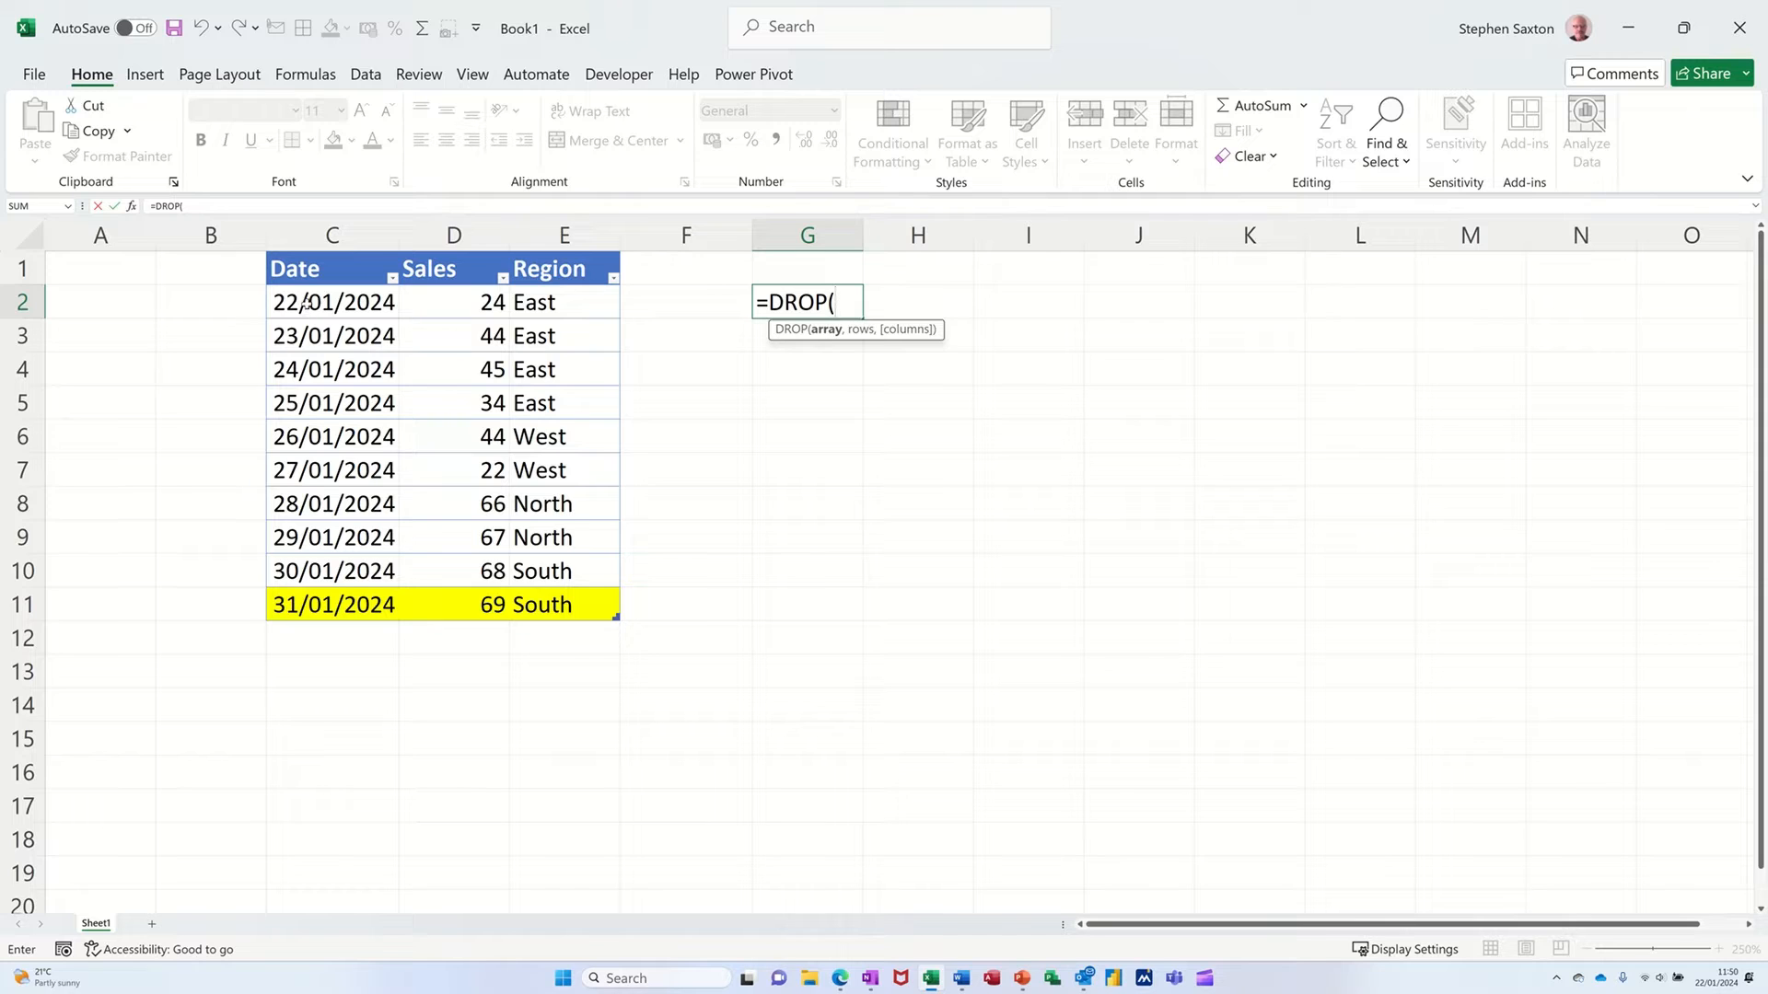
pyautogui.moveTo(307, 304); pyautogui.dragTo(575, 592)
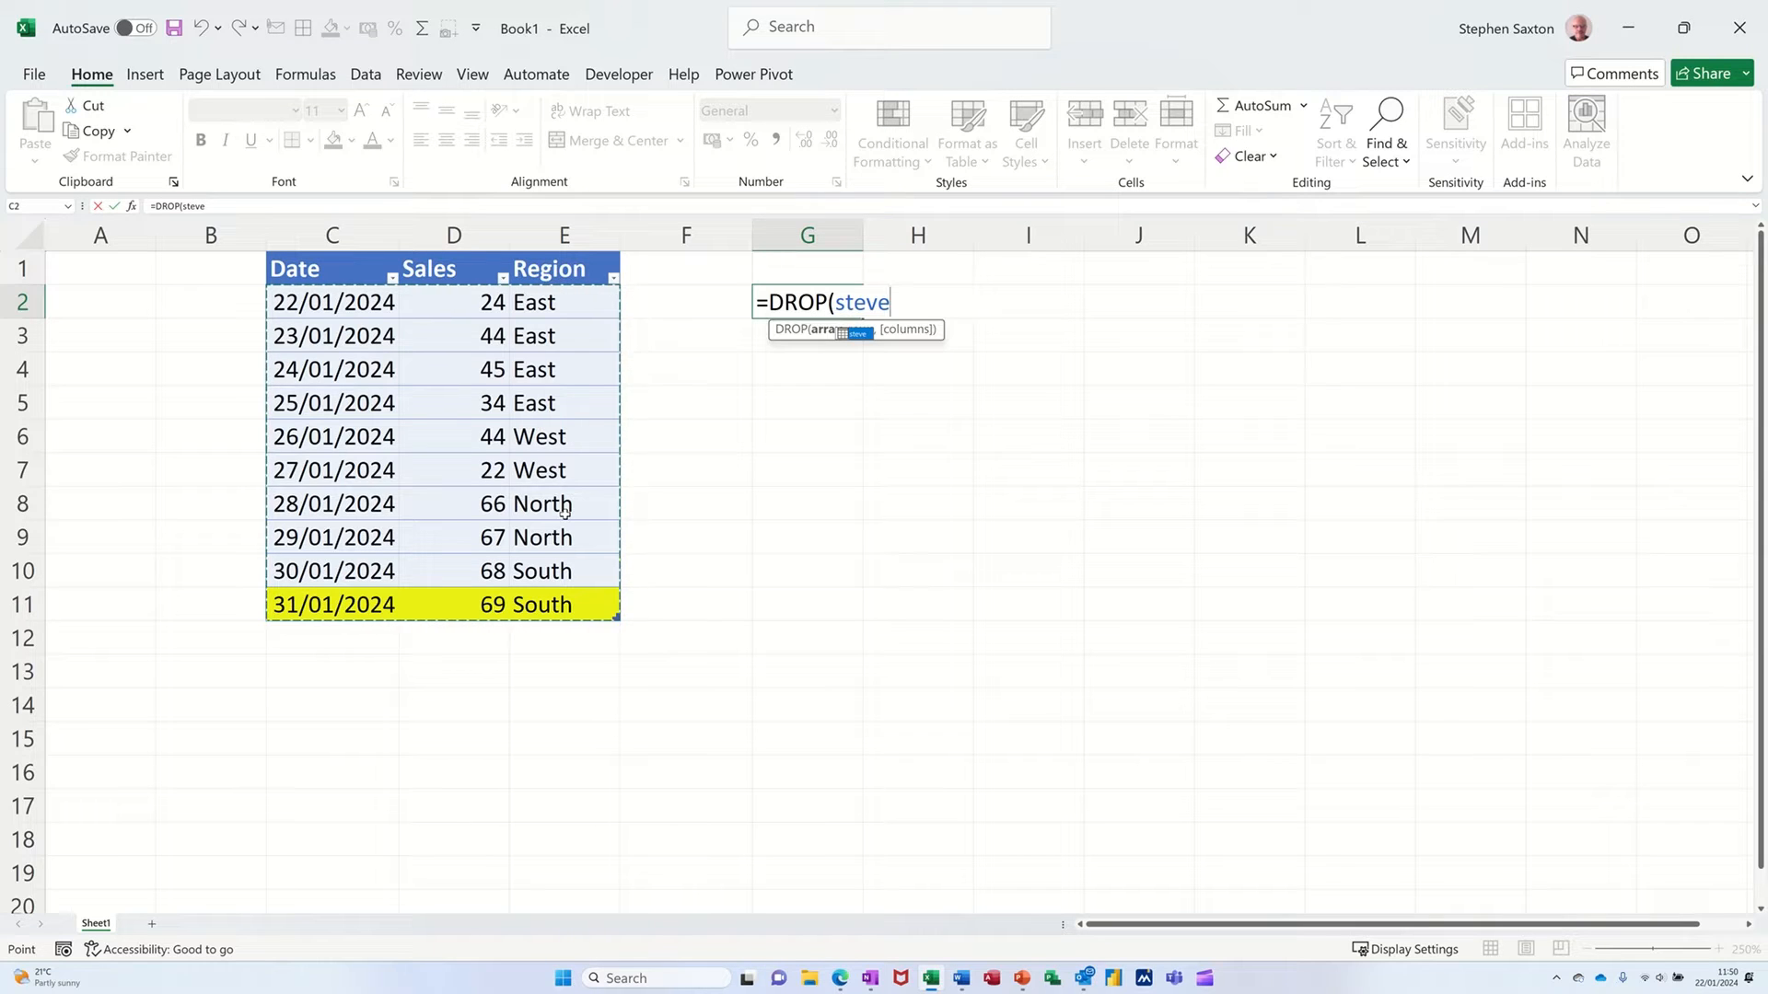
pyautogui.write(',3')
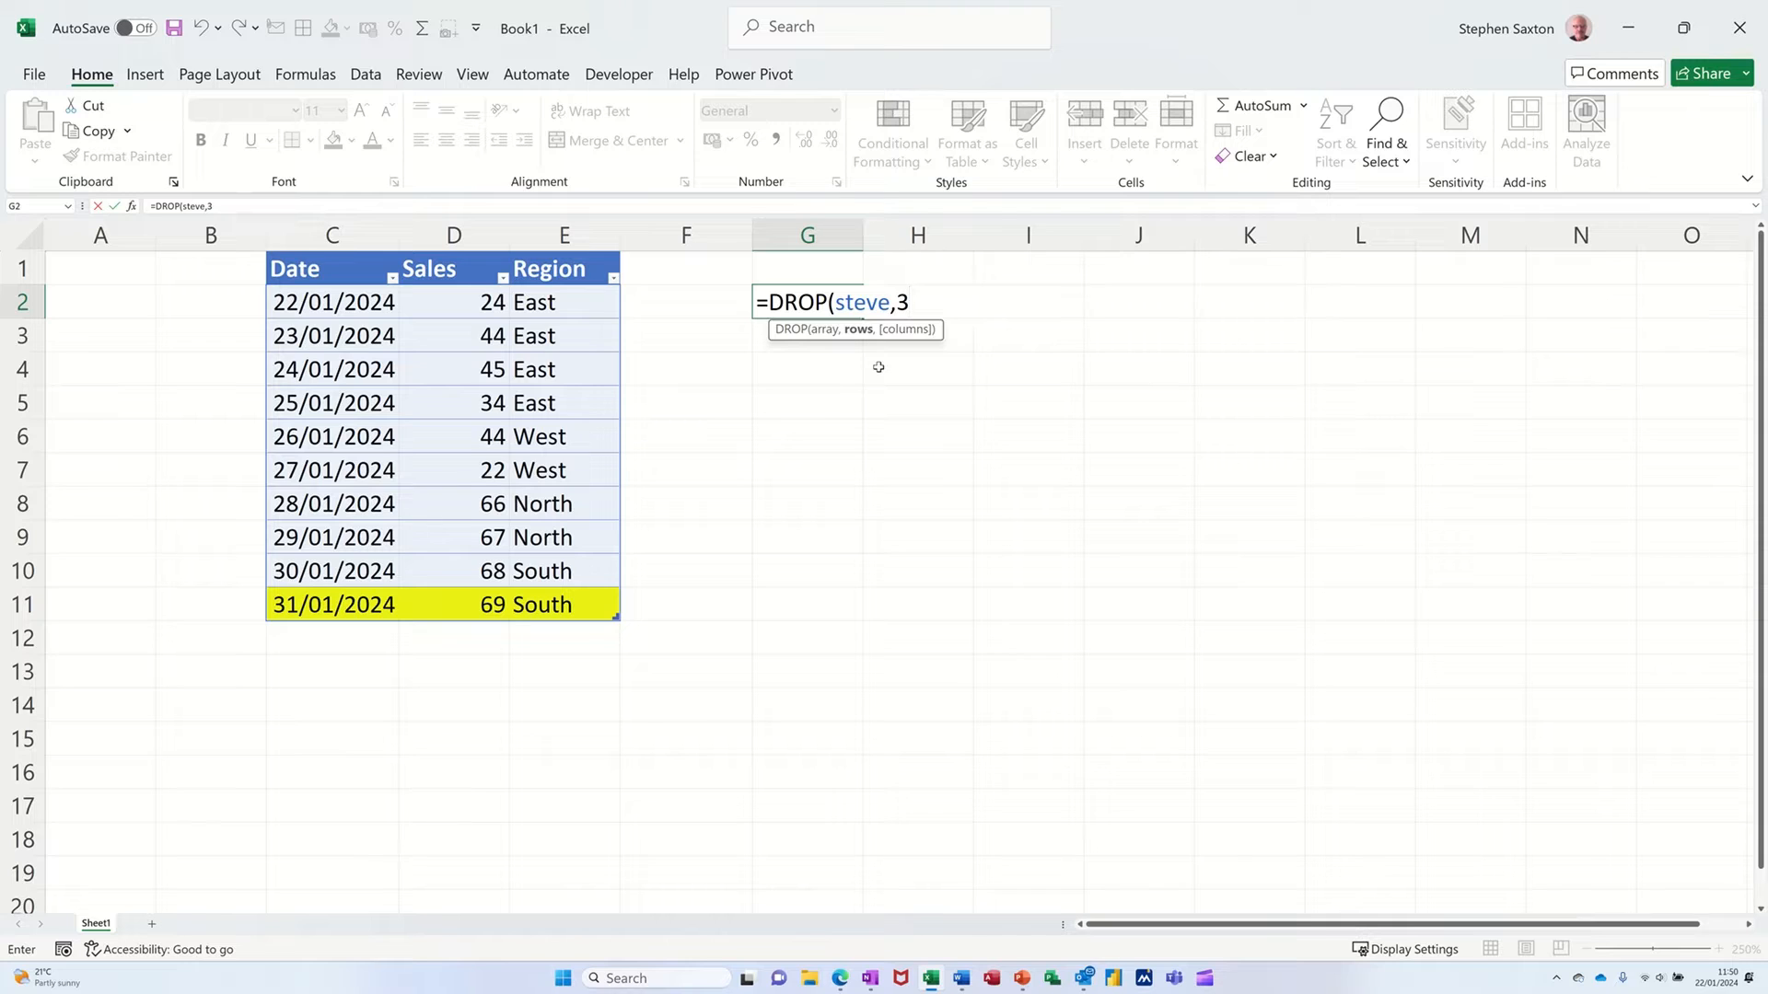
pyautogui.write(')')
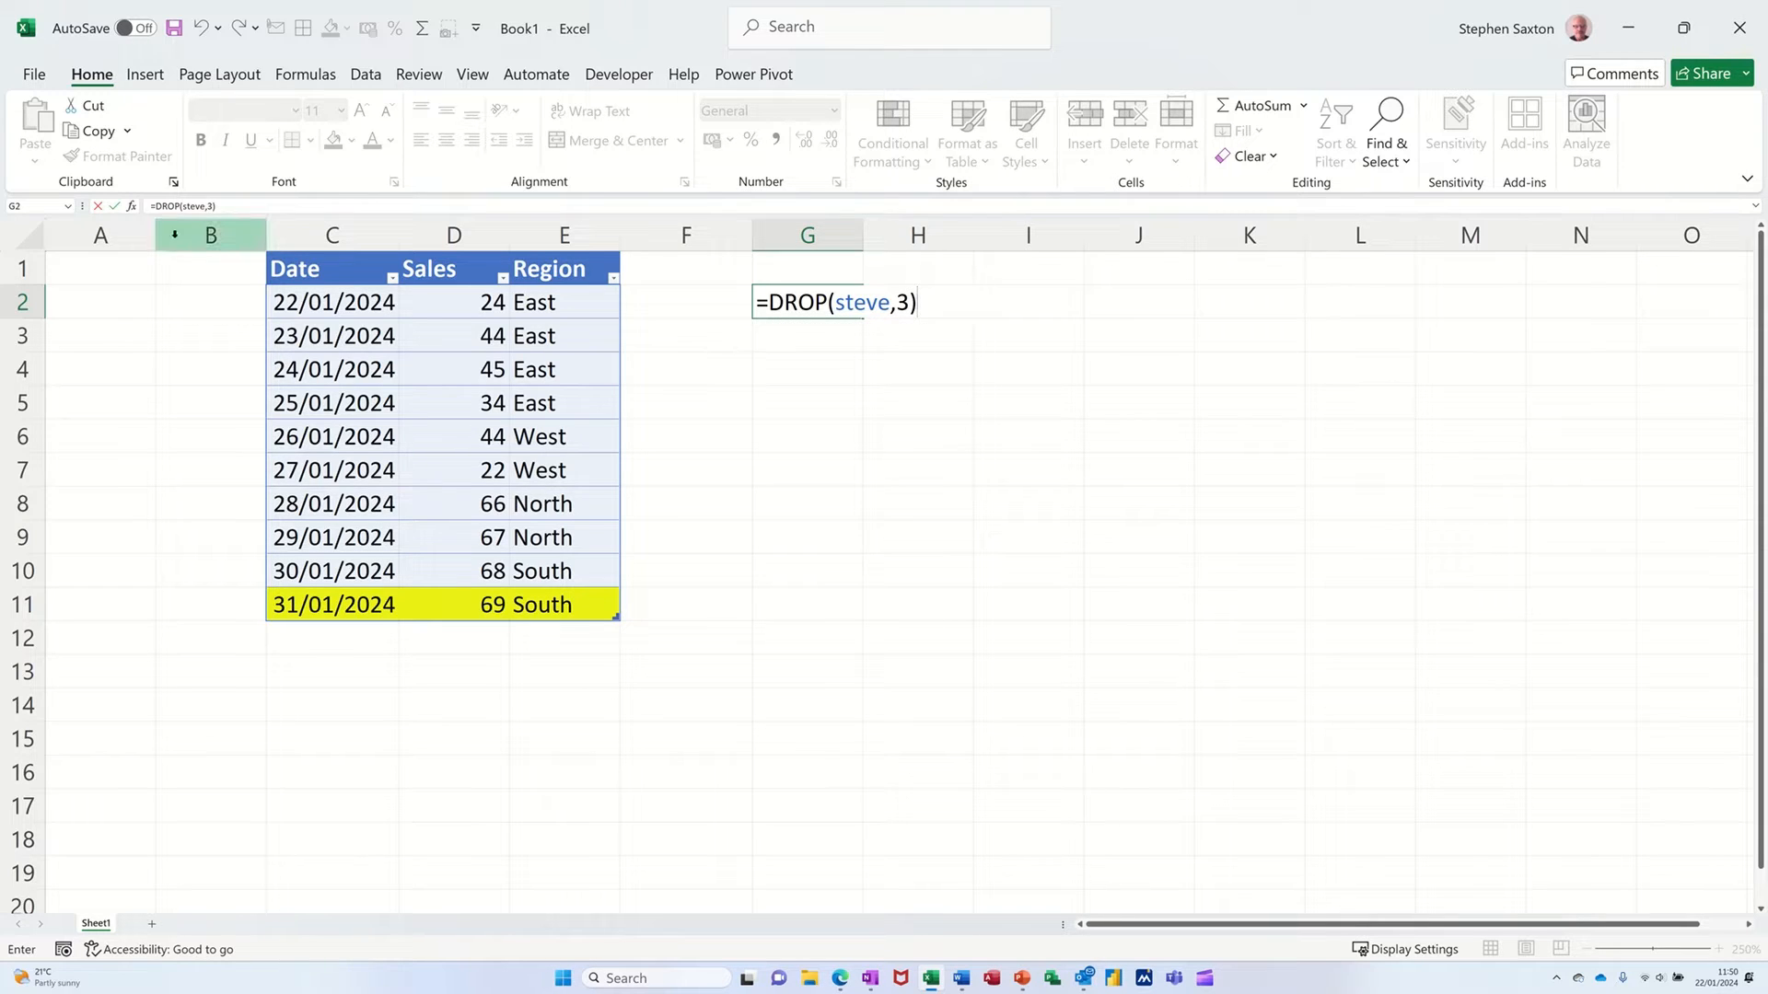
pyautogui.click(114, 207)
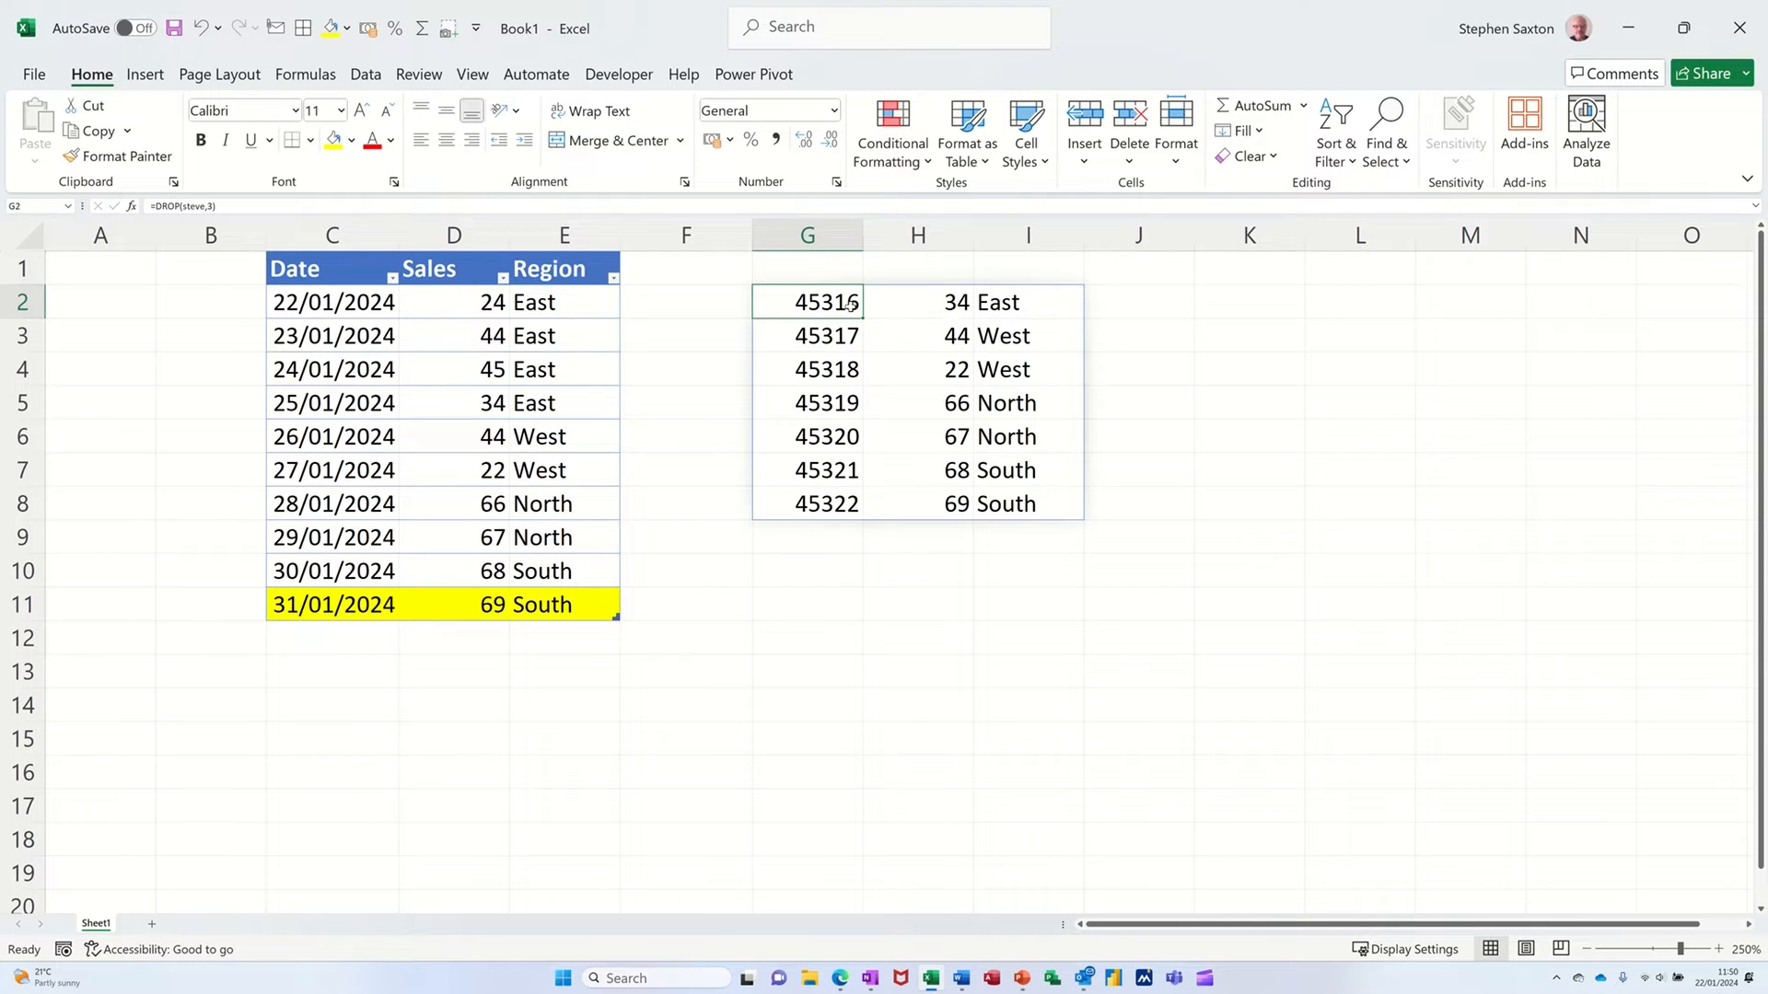
# Apply a date number format to column G of the DROP output.
pyautogui.click(814, 240)
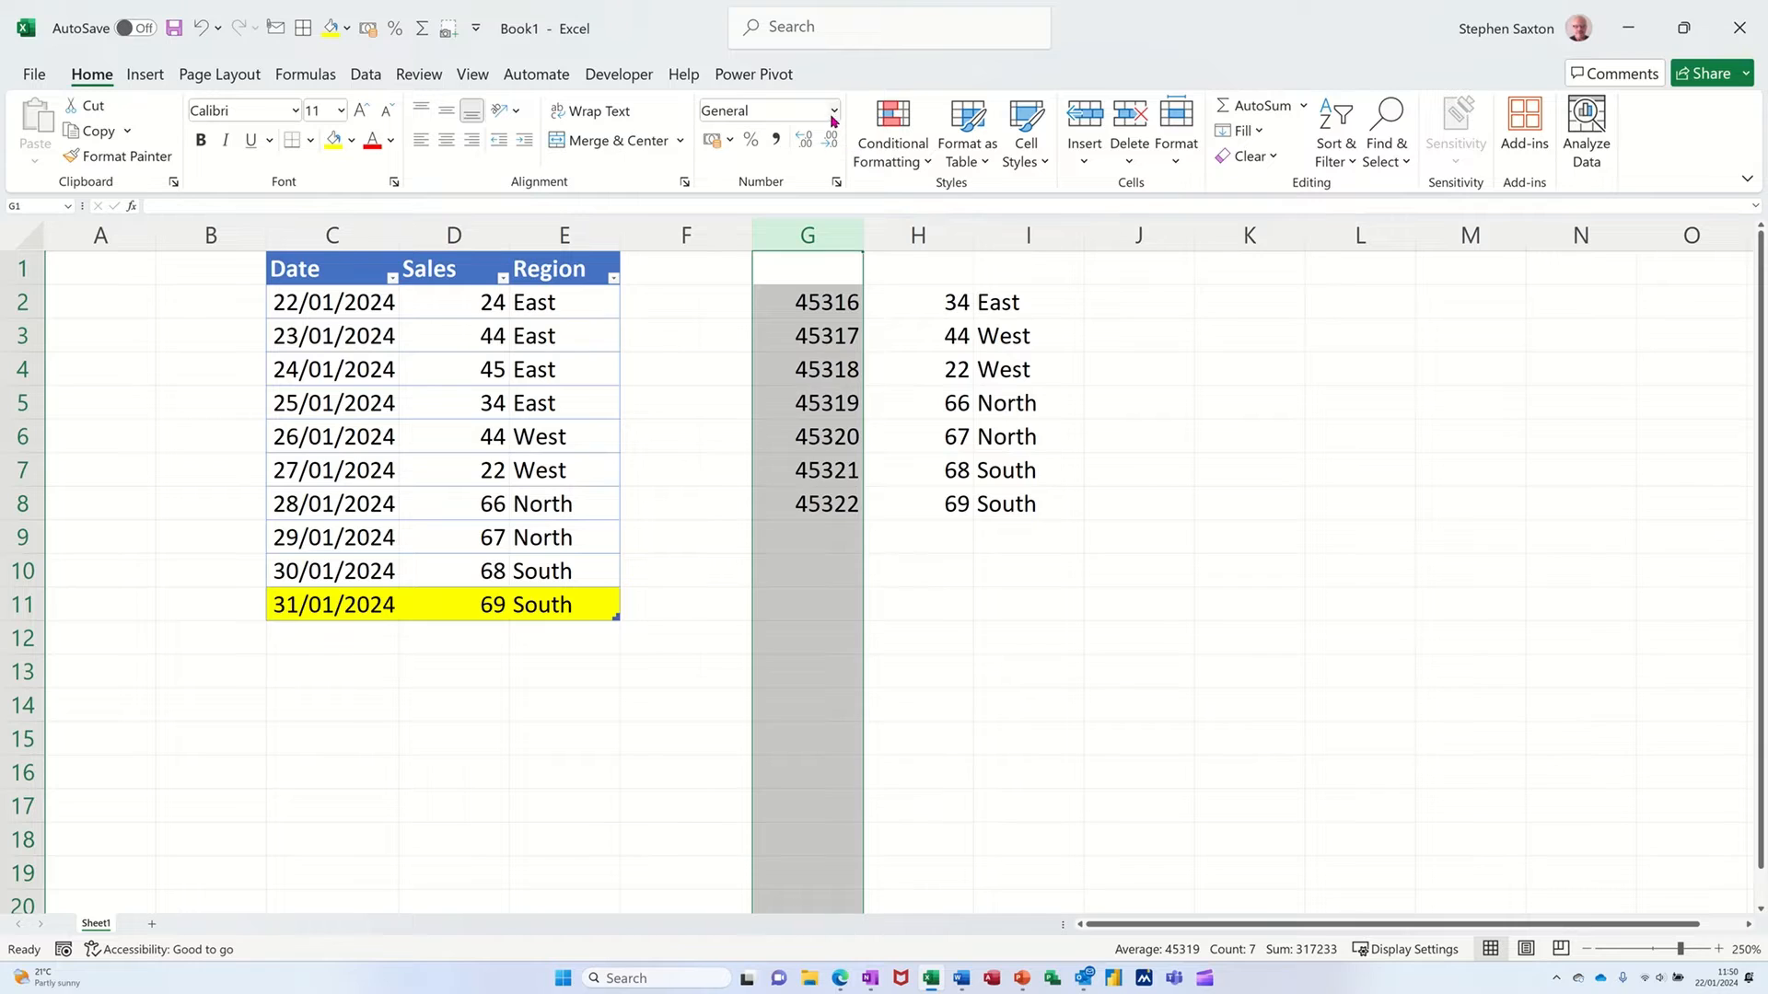
pyautogui.click(833, 111)
pyautogui.click(796, 330)
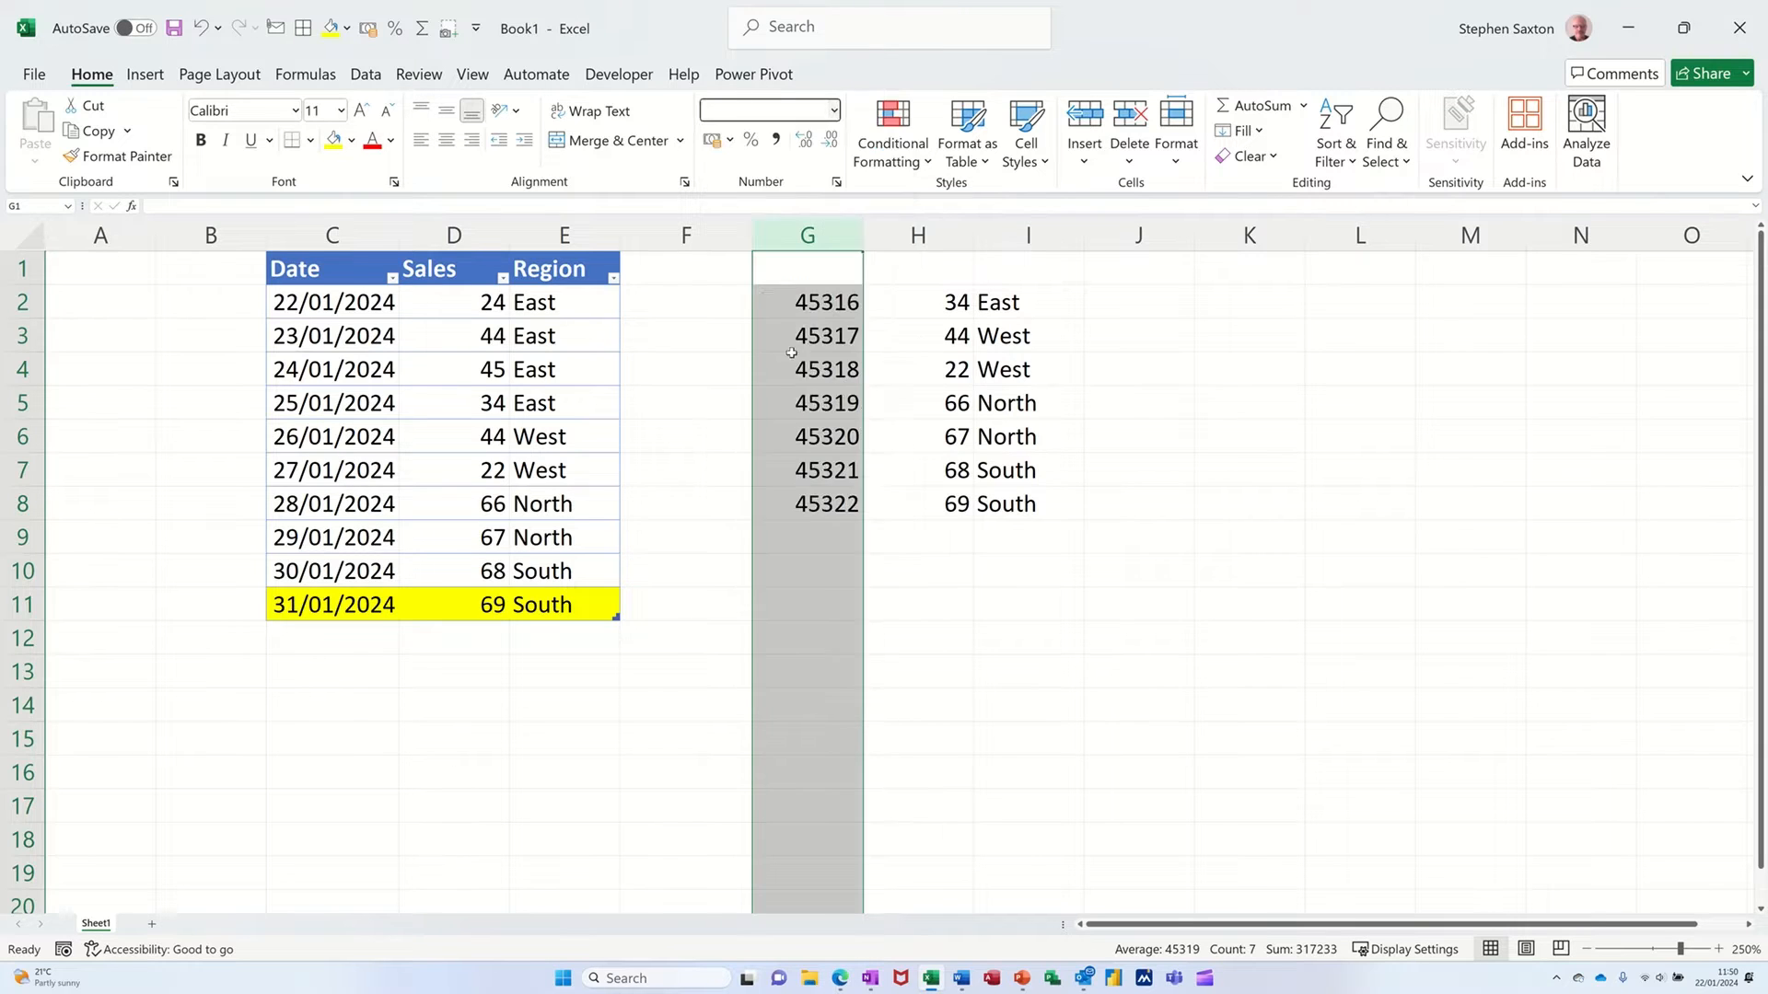
pyautogui.click(815, 331)
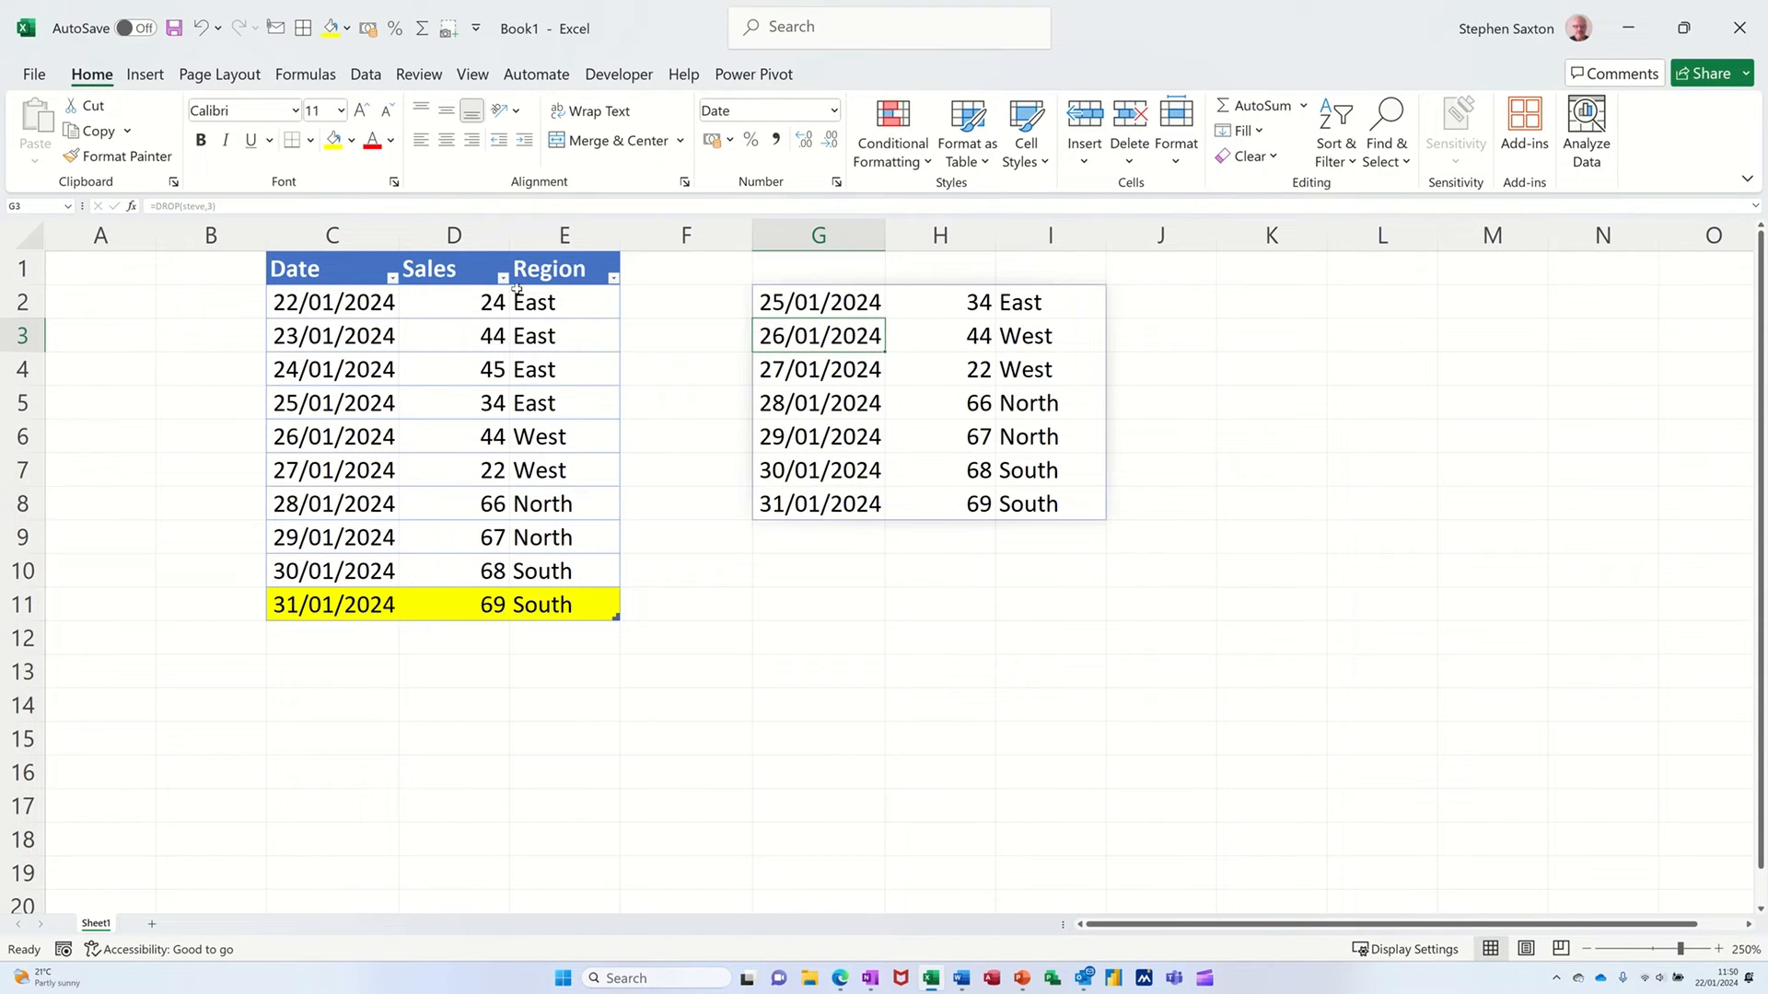
# Copy the Date, Sales and Region headers from C1:E1 to G1:I1 above the DROP output.
pyautogui.moveTo(303, 271); pyautogui.dragTo(1003, 287)
pyautogui.click(1116, 297)
pyautogui.click(824, 342)
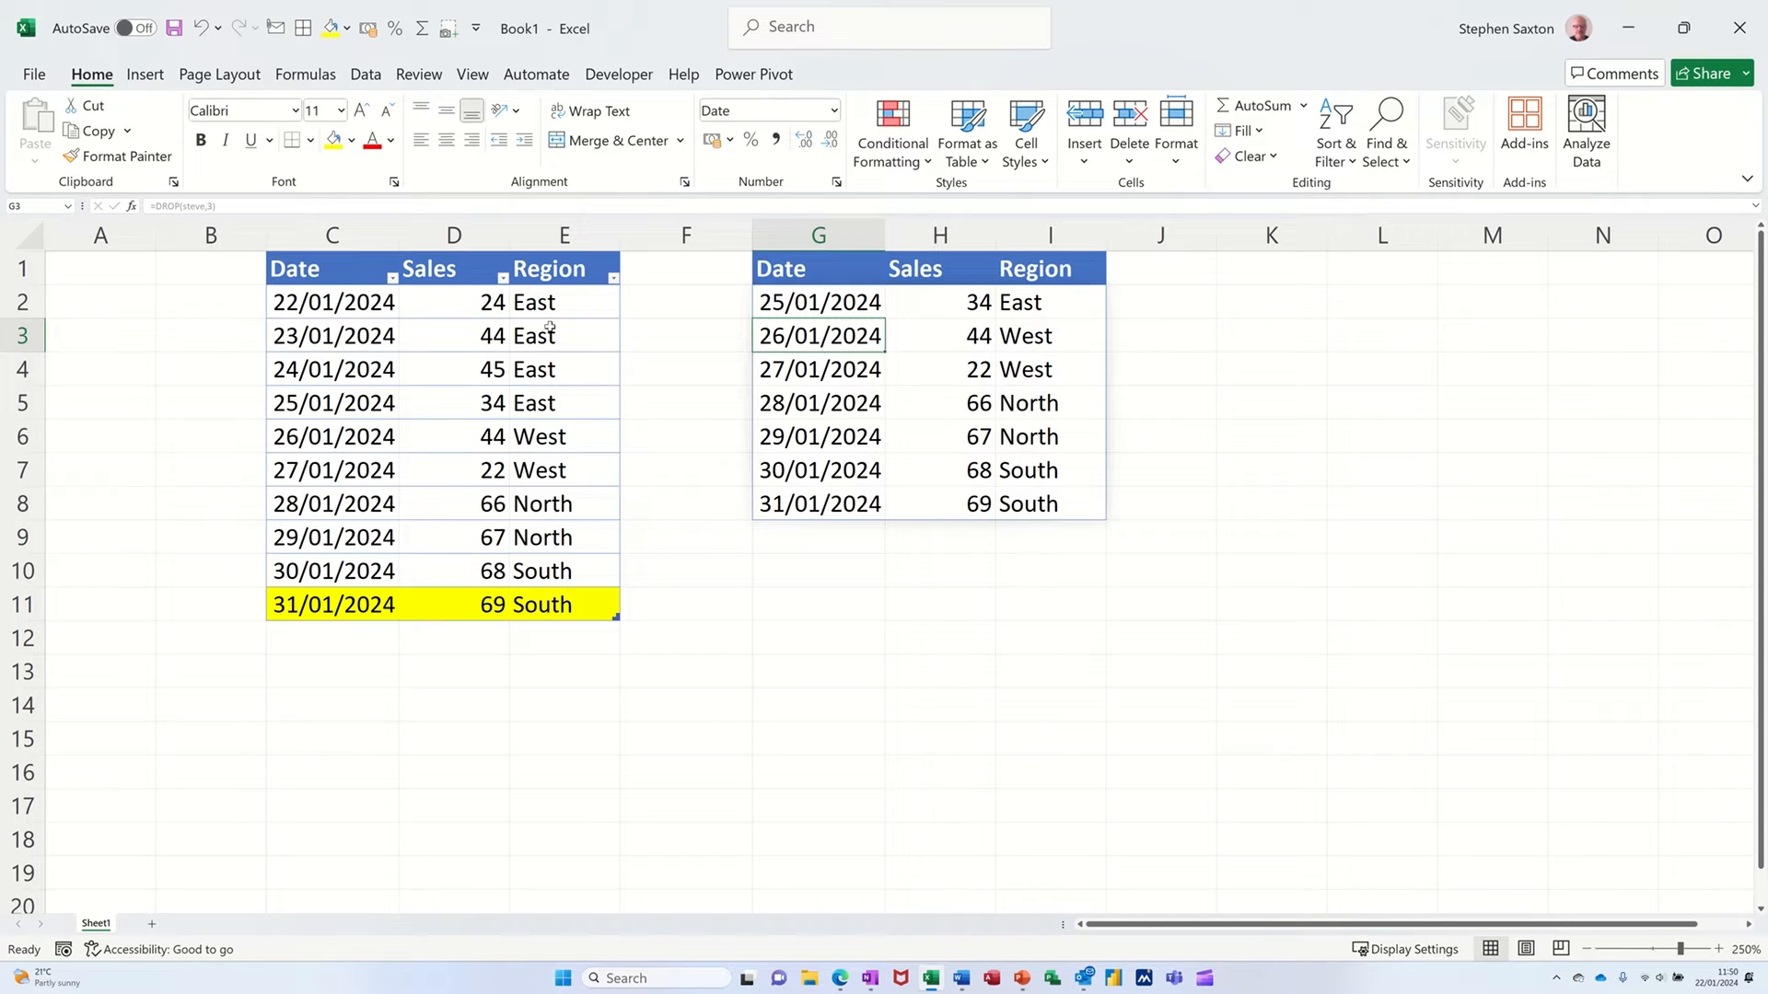
# Change the DROP formula's rows argument in G2 to -3 to remove the last three rows instead.
pyautogui.click(800, 305)
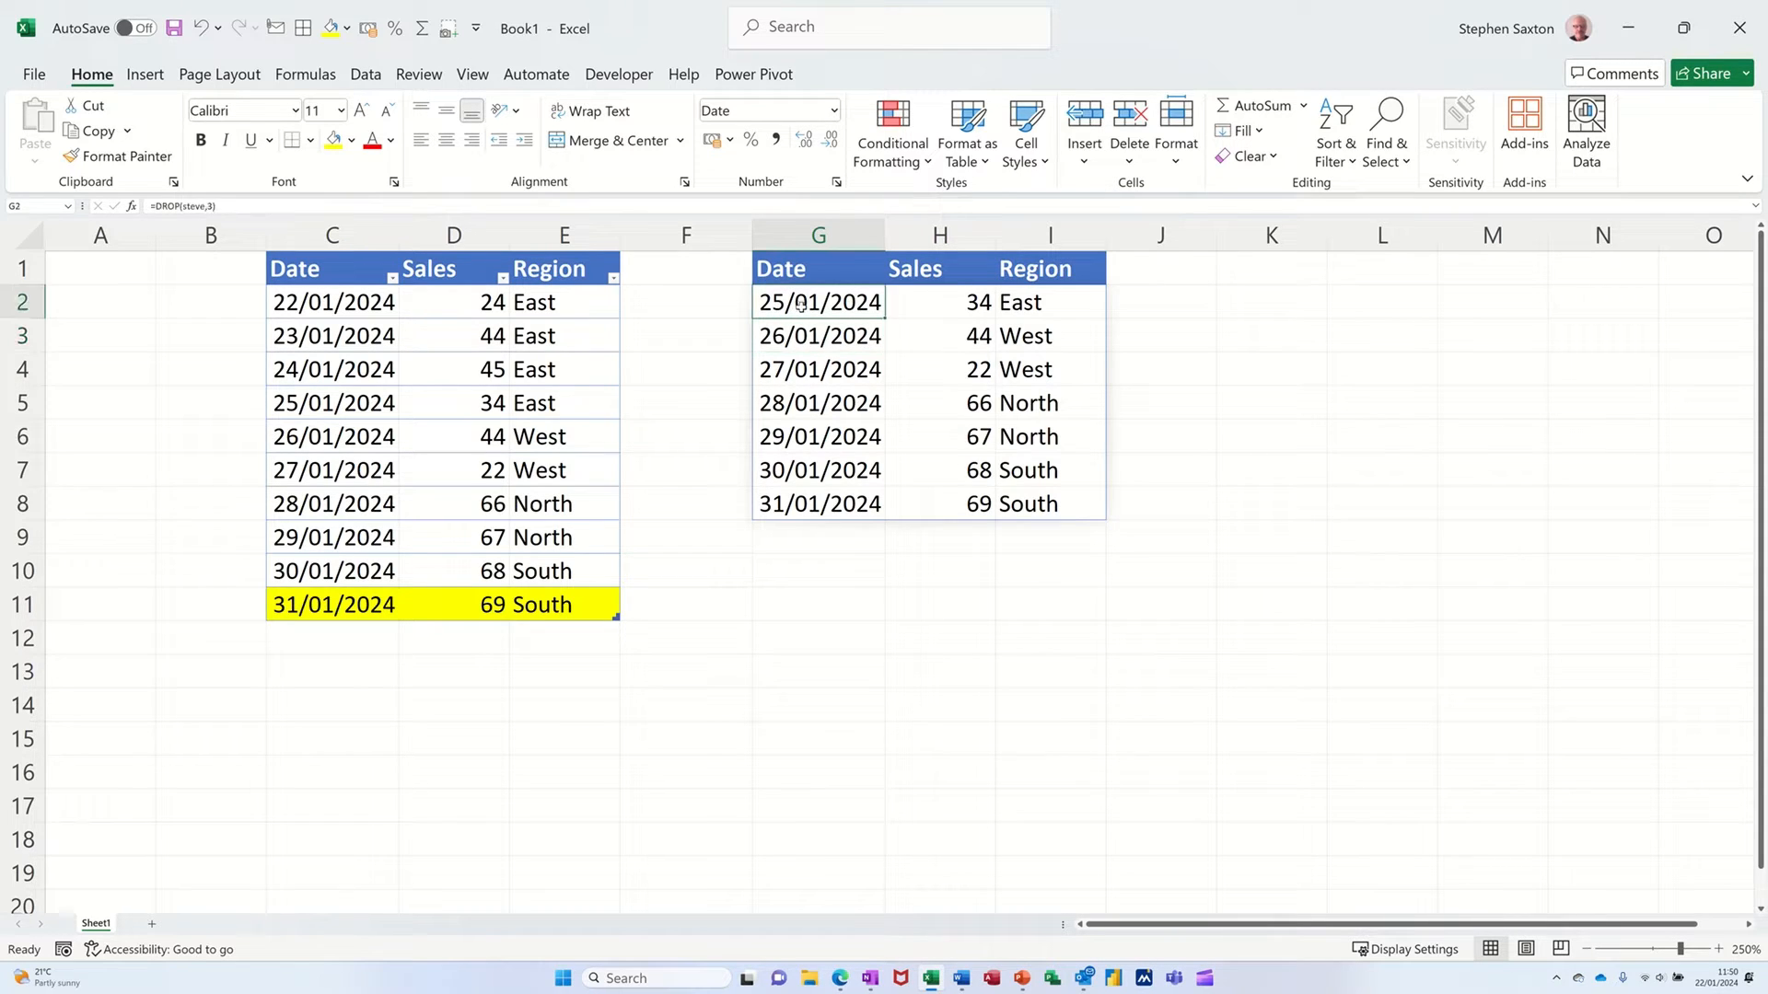
pyautogui.click(218, 206)
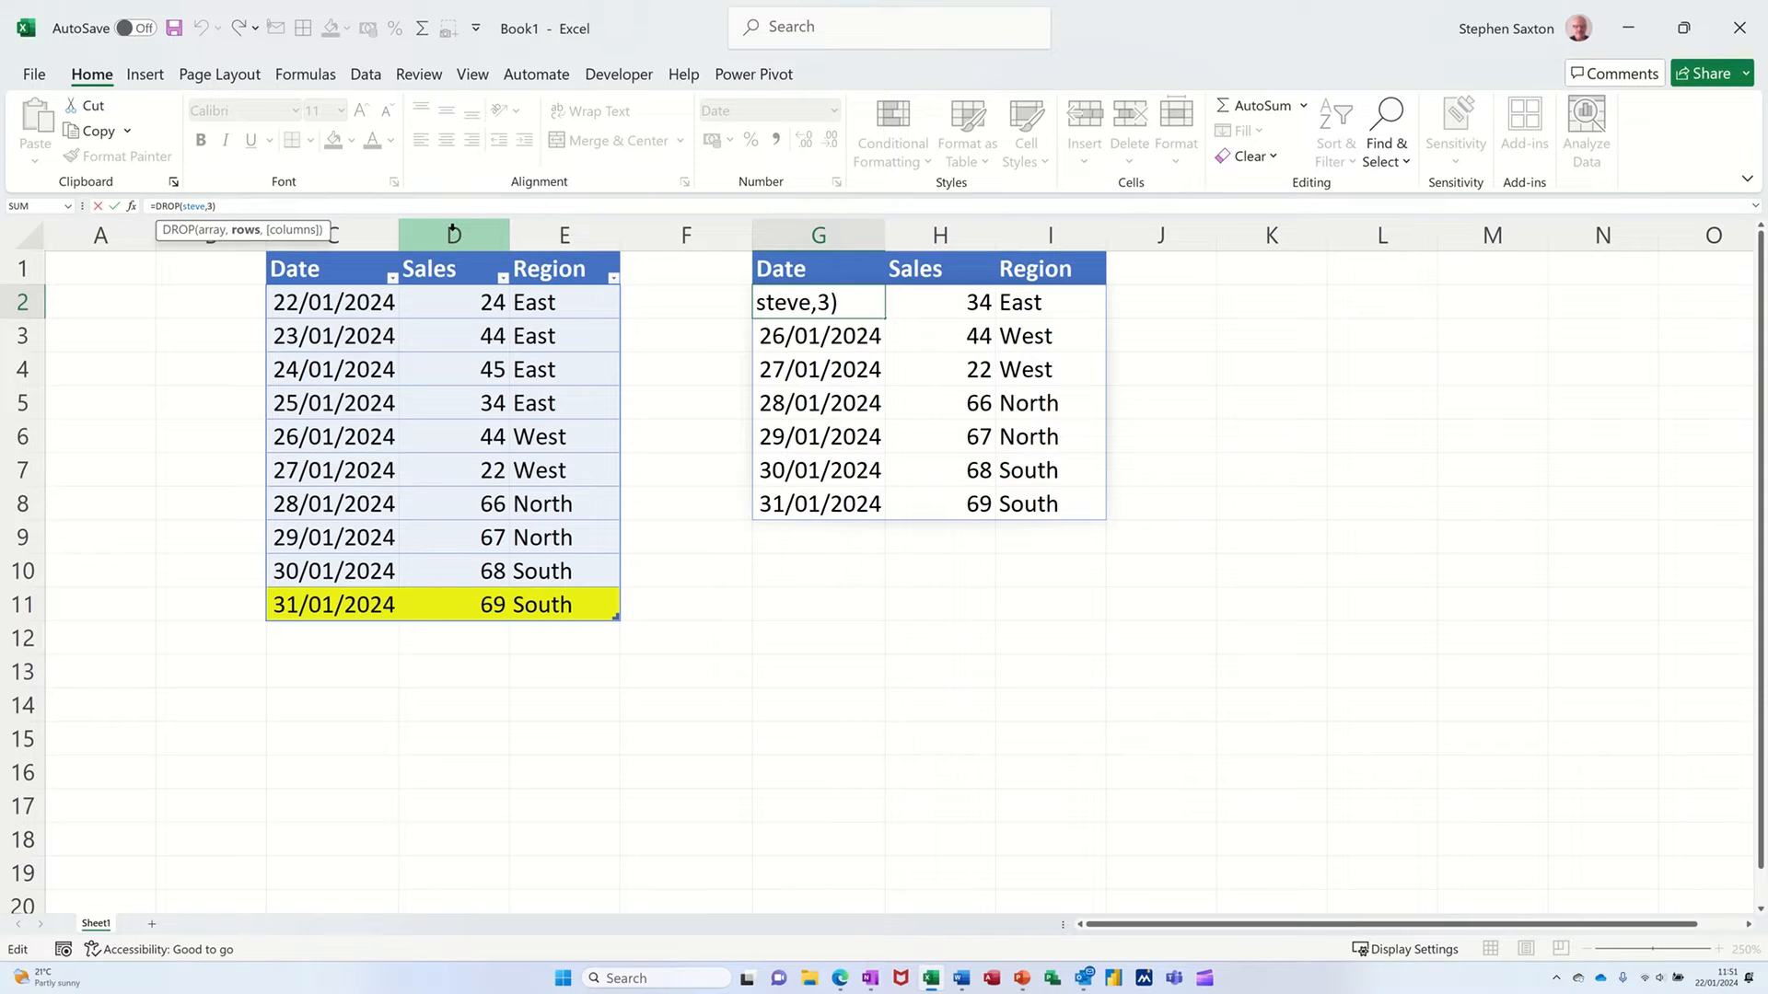
pyautogui.write('-')
pyautogui.click(115, 207)
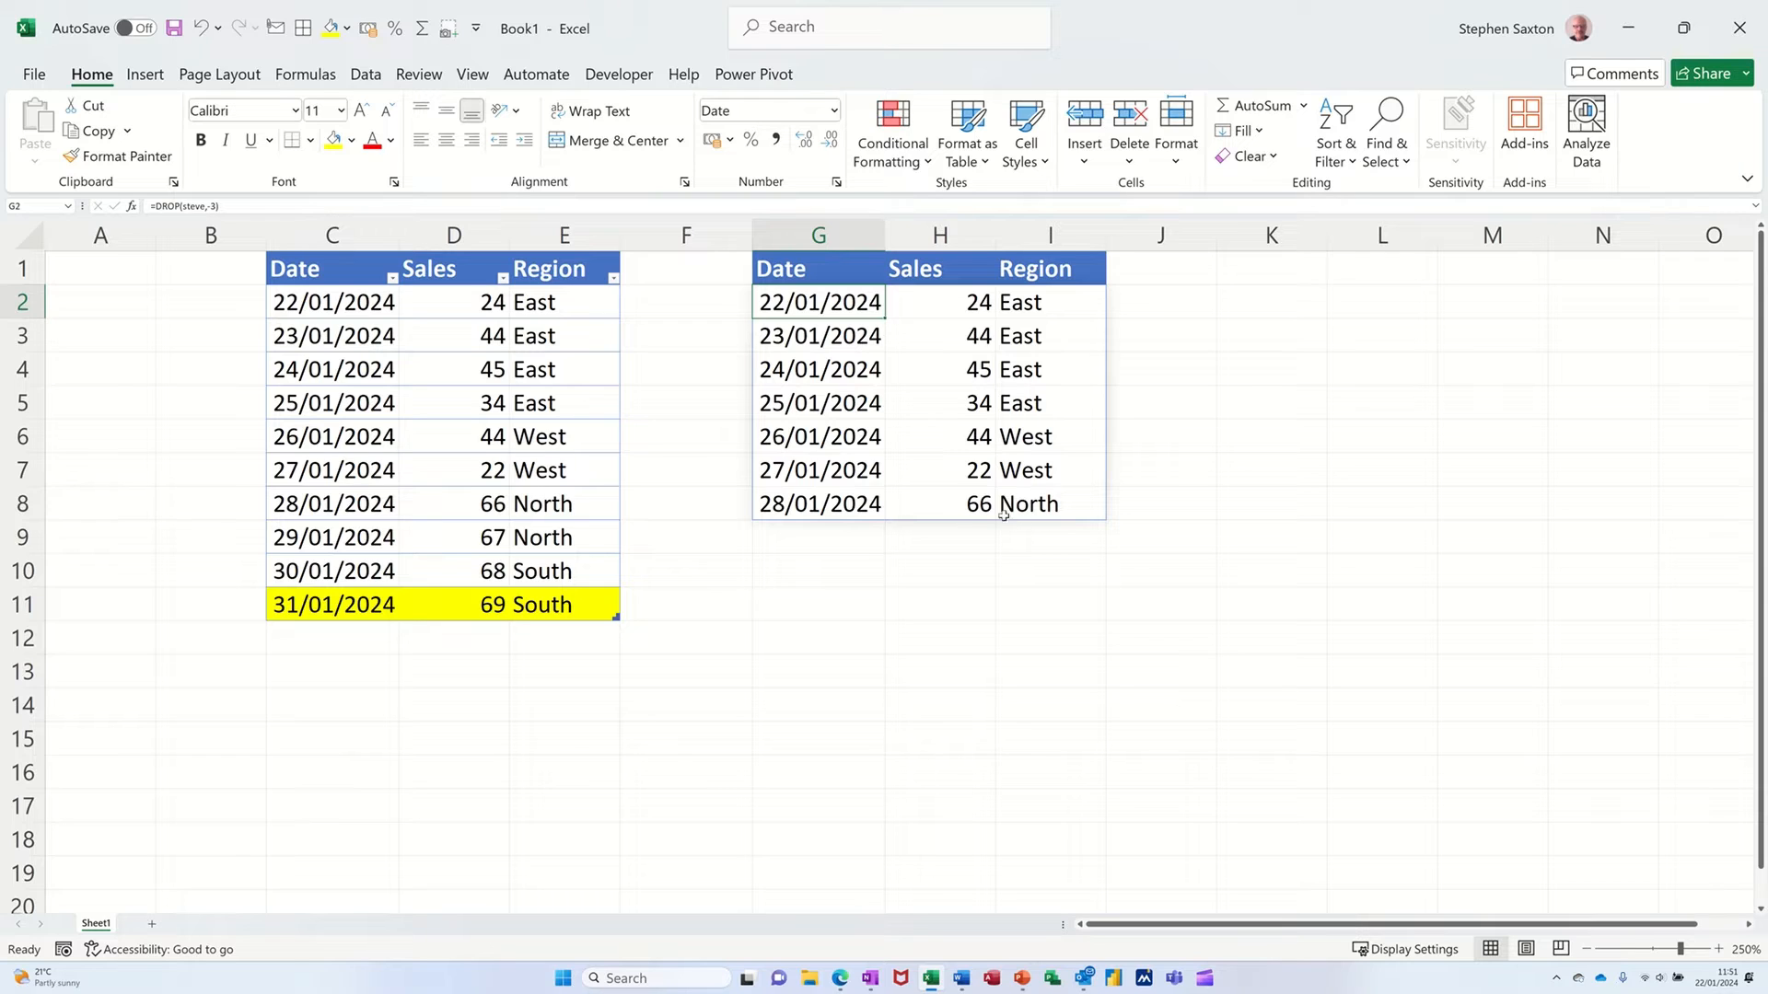
# Compare the last row of the DROP output with the source table's row 8 and the excluded rows 9 to 11.
pyautogui.moveTo(848, 502); pyautogui.dragTo(1019, 505)
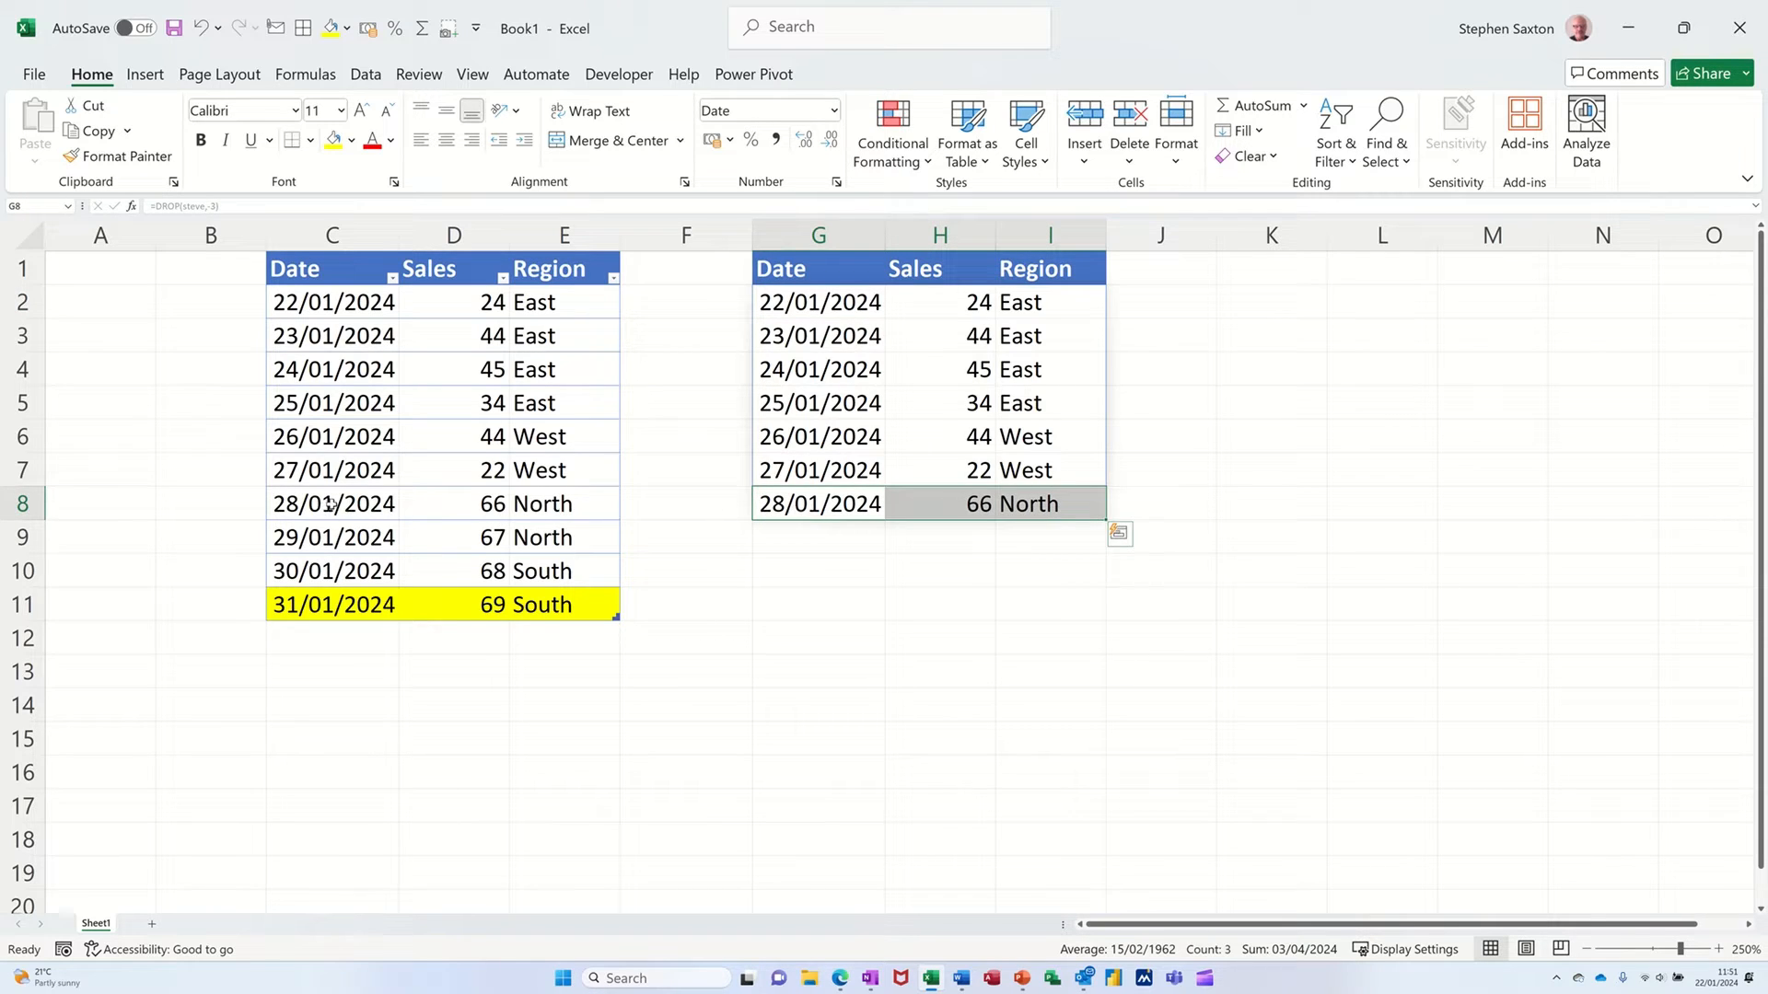
pyautogui.moveTo(328, 507); pyautogui.dragTo(522, 506)
pyautogui.moveTo(331, 537); pyautogui.dragTo(551, 617)
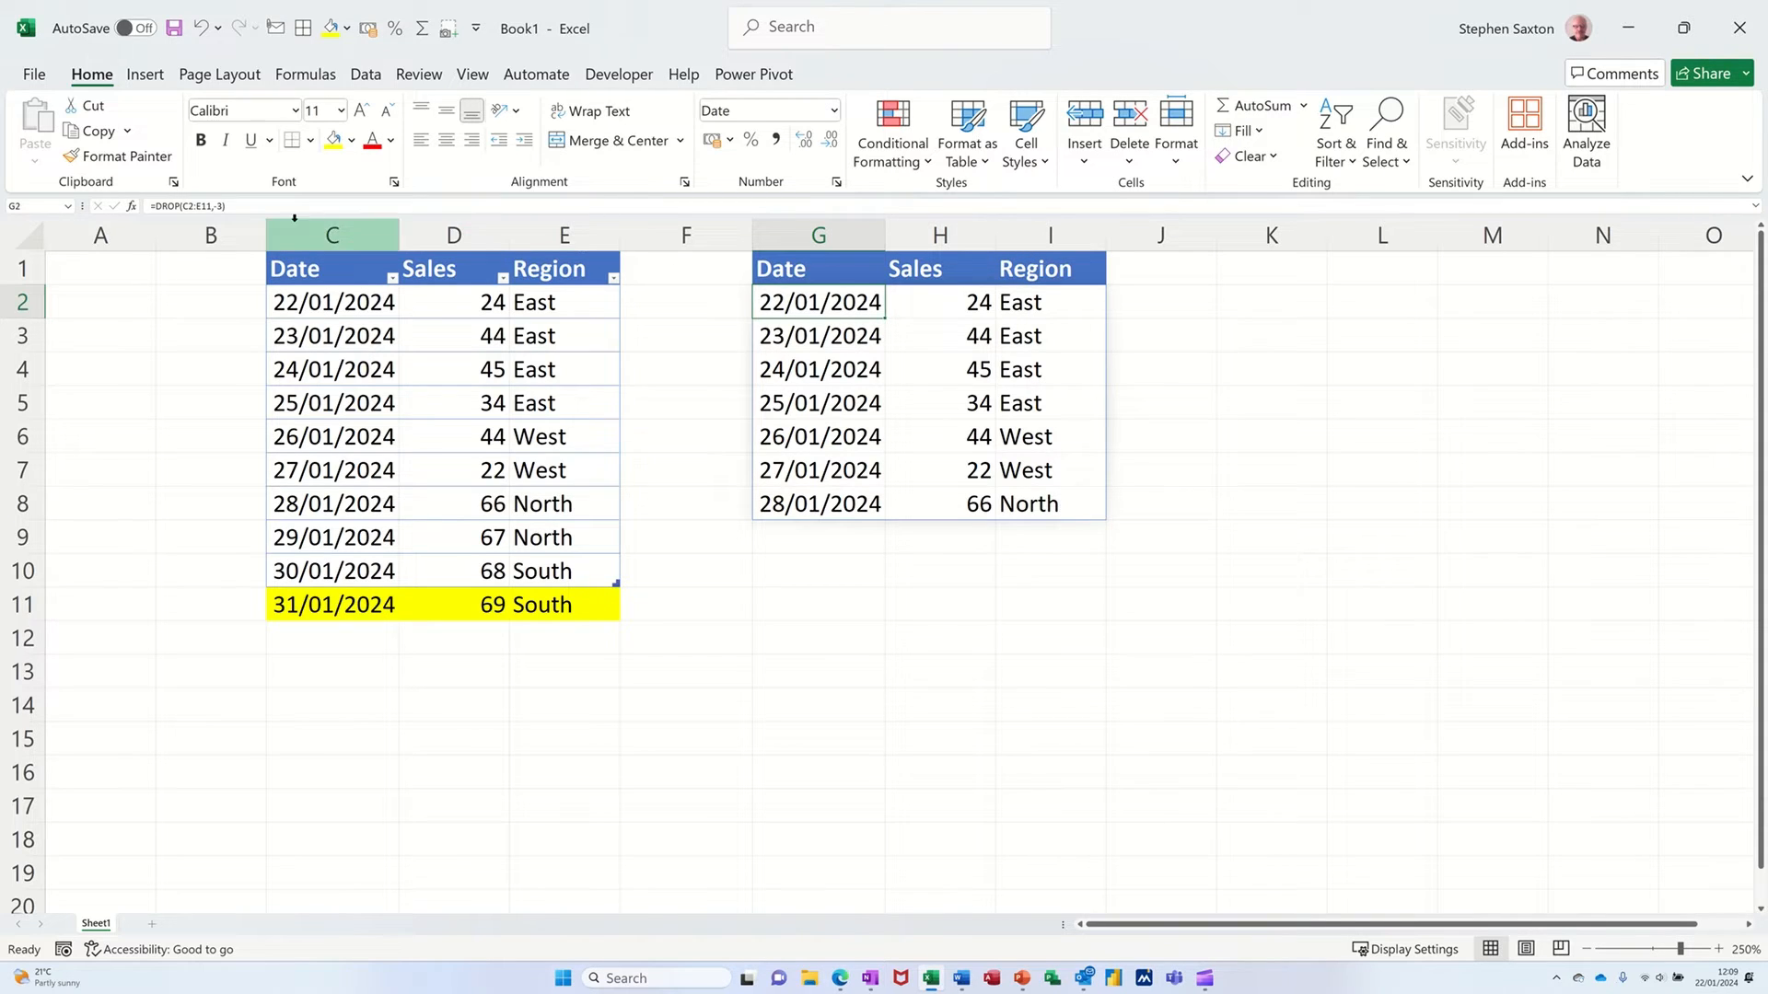
# Edit the G2 formula to =DROP(C2:E11,,-1), leaving the rows argument empty and dropping the last column.
pyautogui.click(223, 208)
pyautogui.click(222, 208)
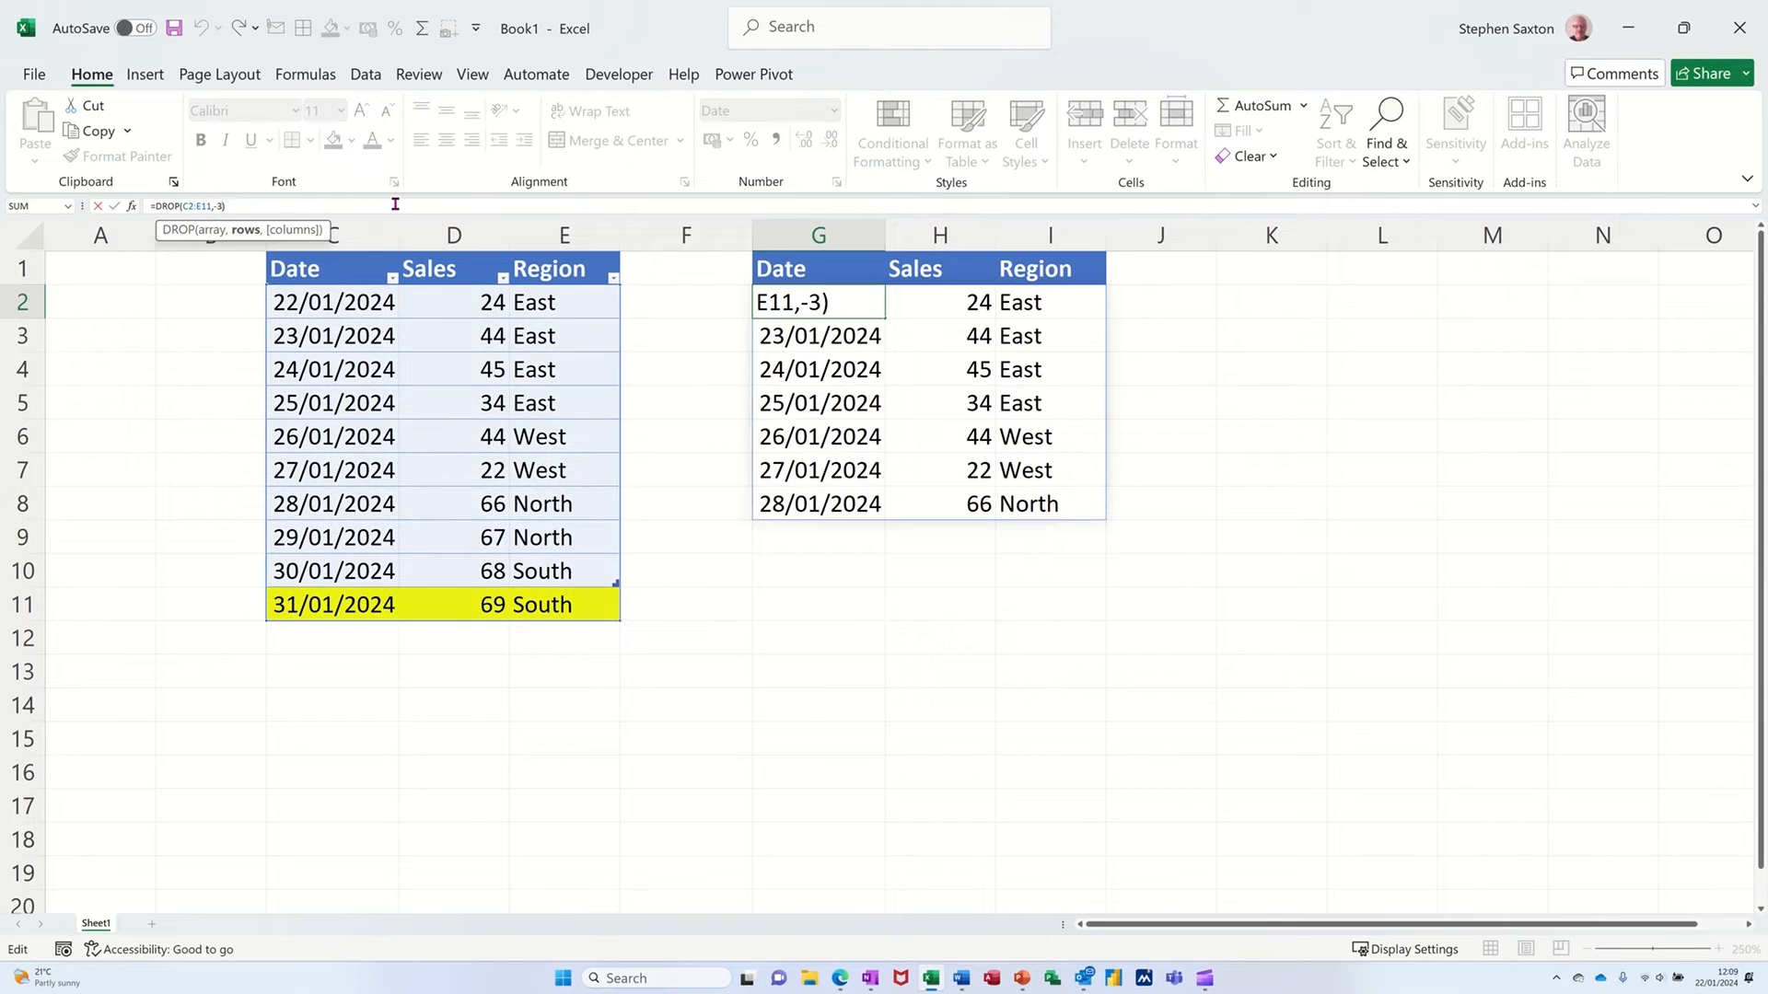
pyautogui.press('BackSpace')
pyautogui.press('BackSpace')
pyautogui.write(',')
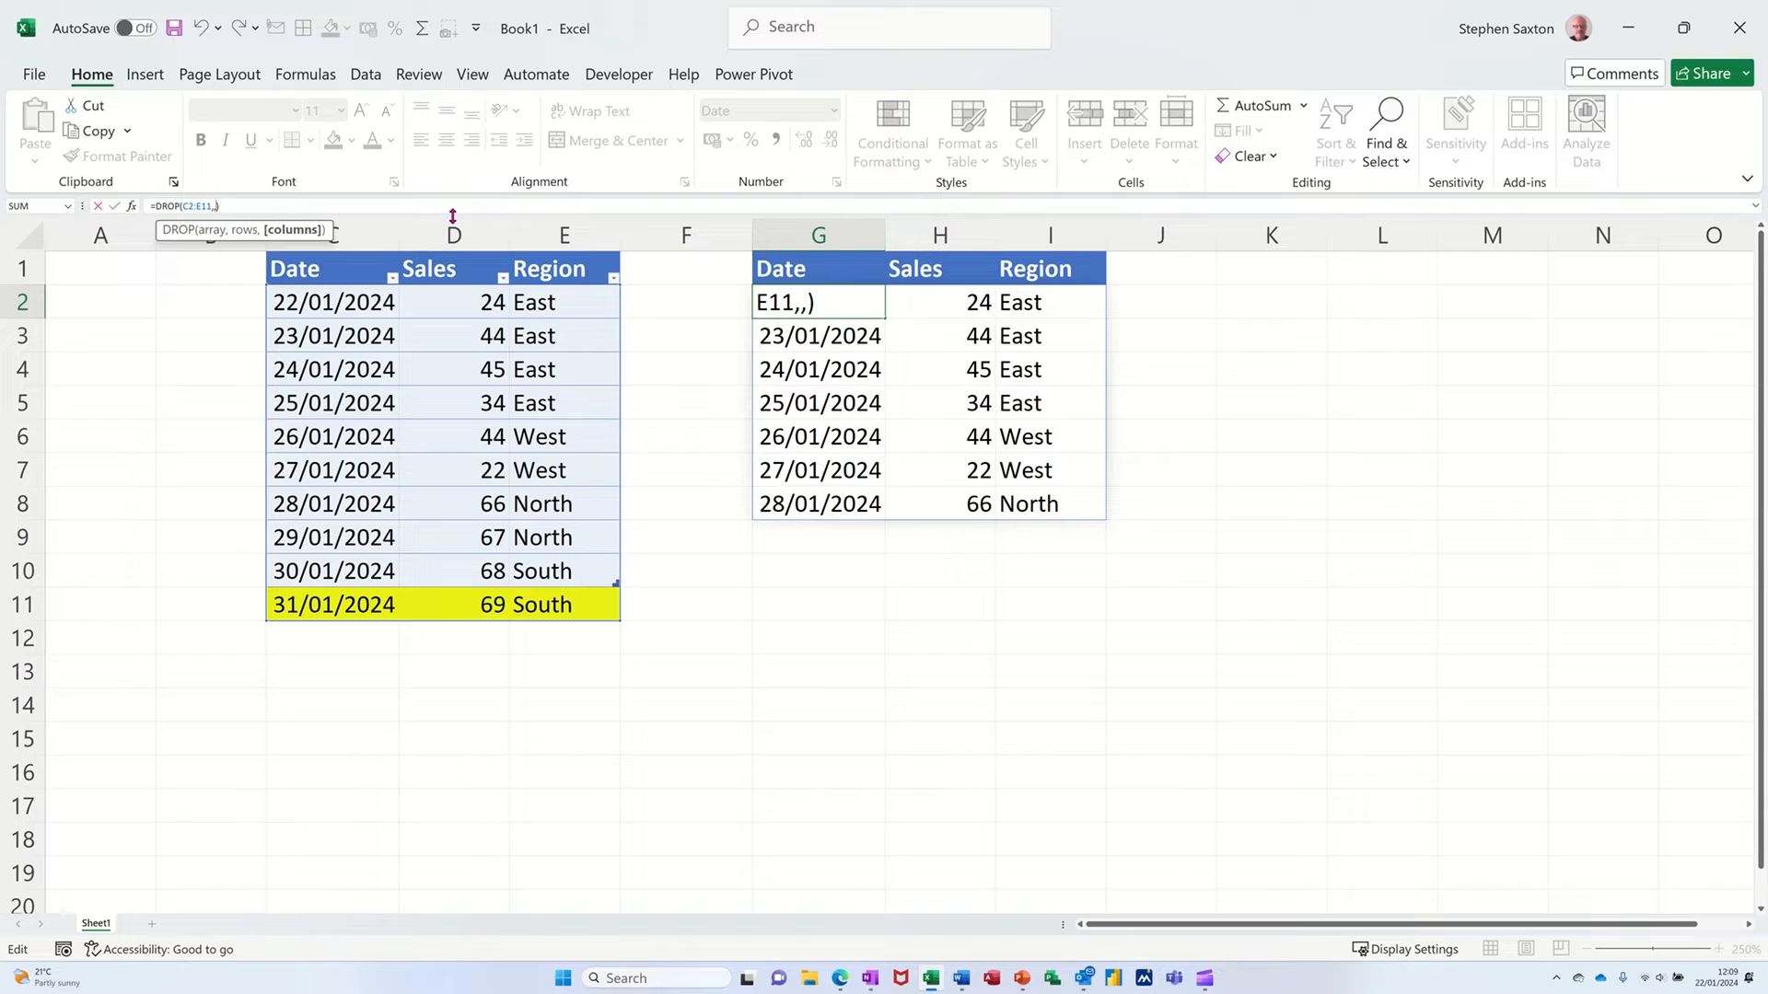
pyautogui.write('-1')
pyautogui.click(115, 206)
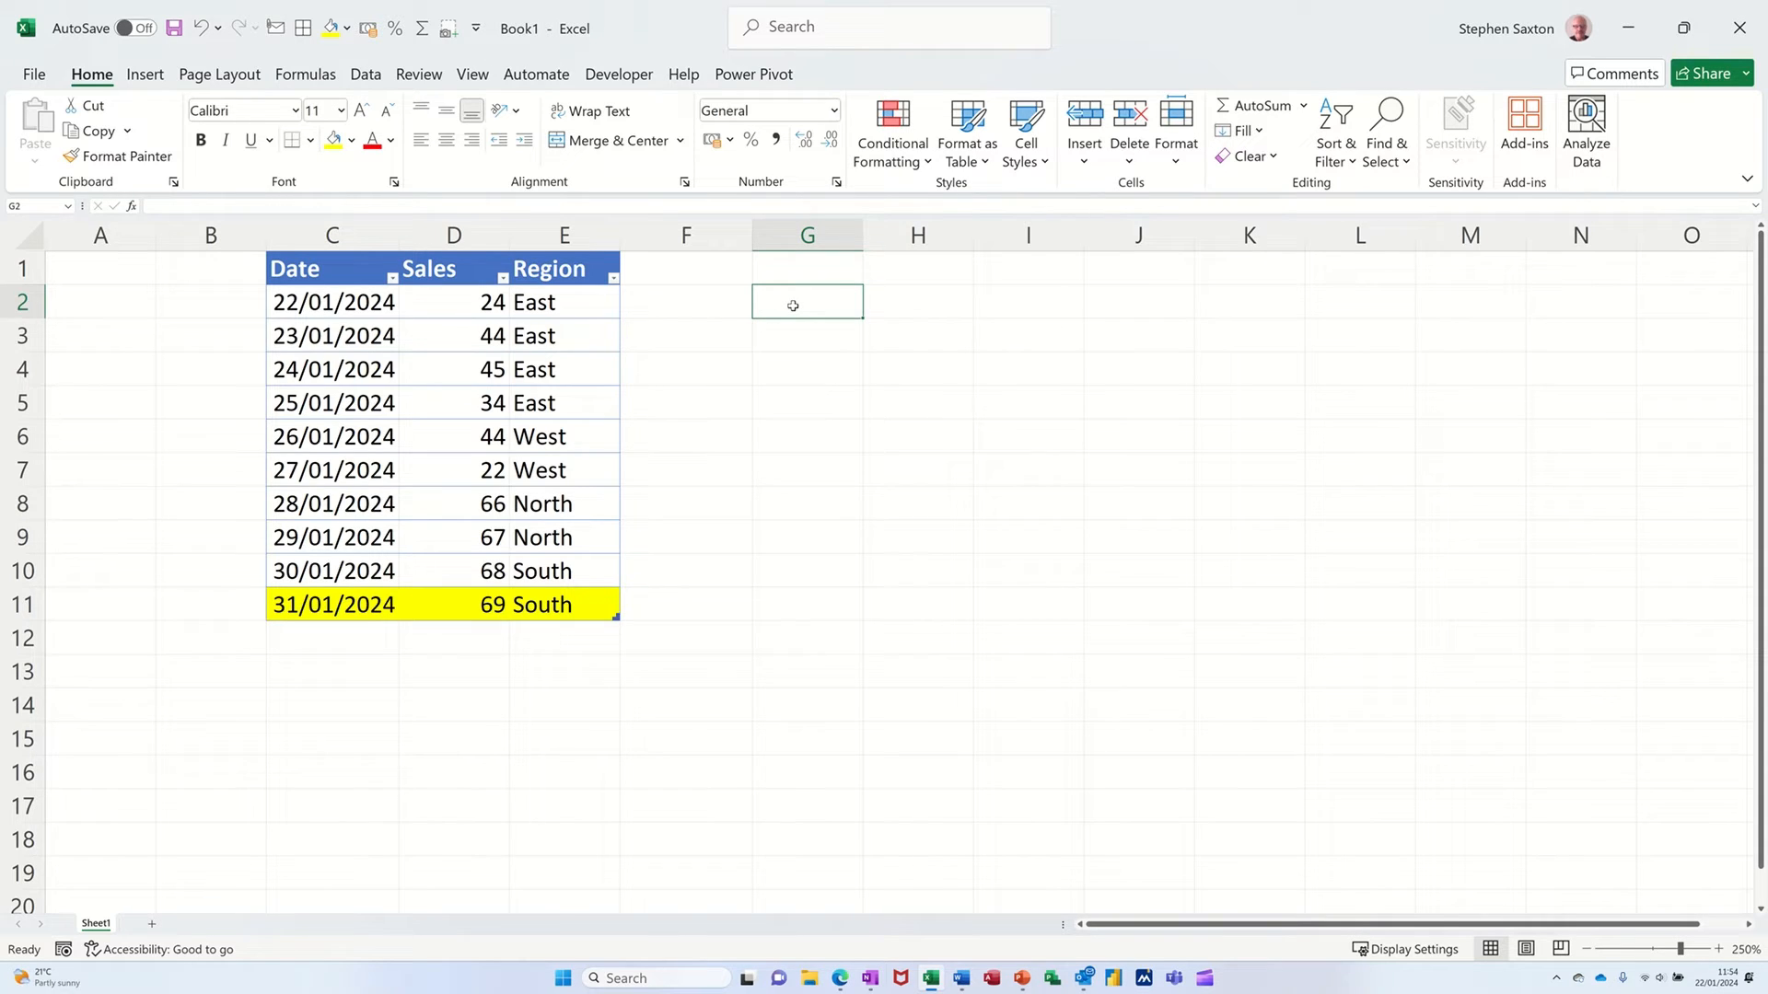
# Enter a TAKE formula in G2 that returns the first 3 rows of the sales table, referencing the named table.
pyautogui.write('=take')
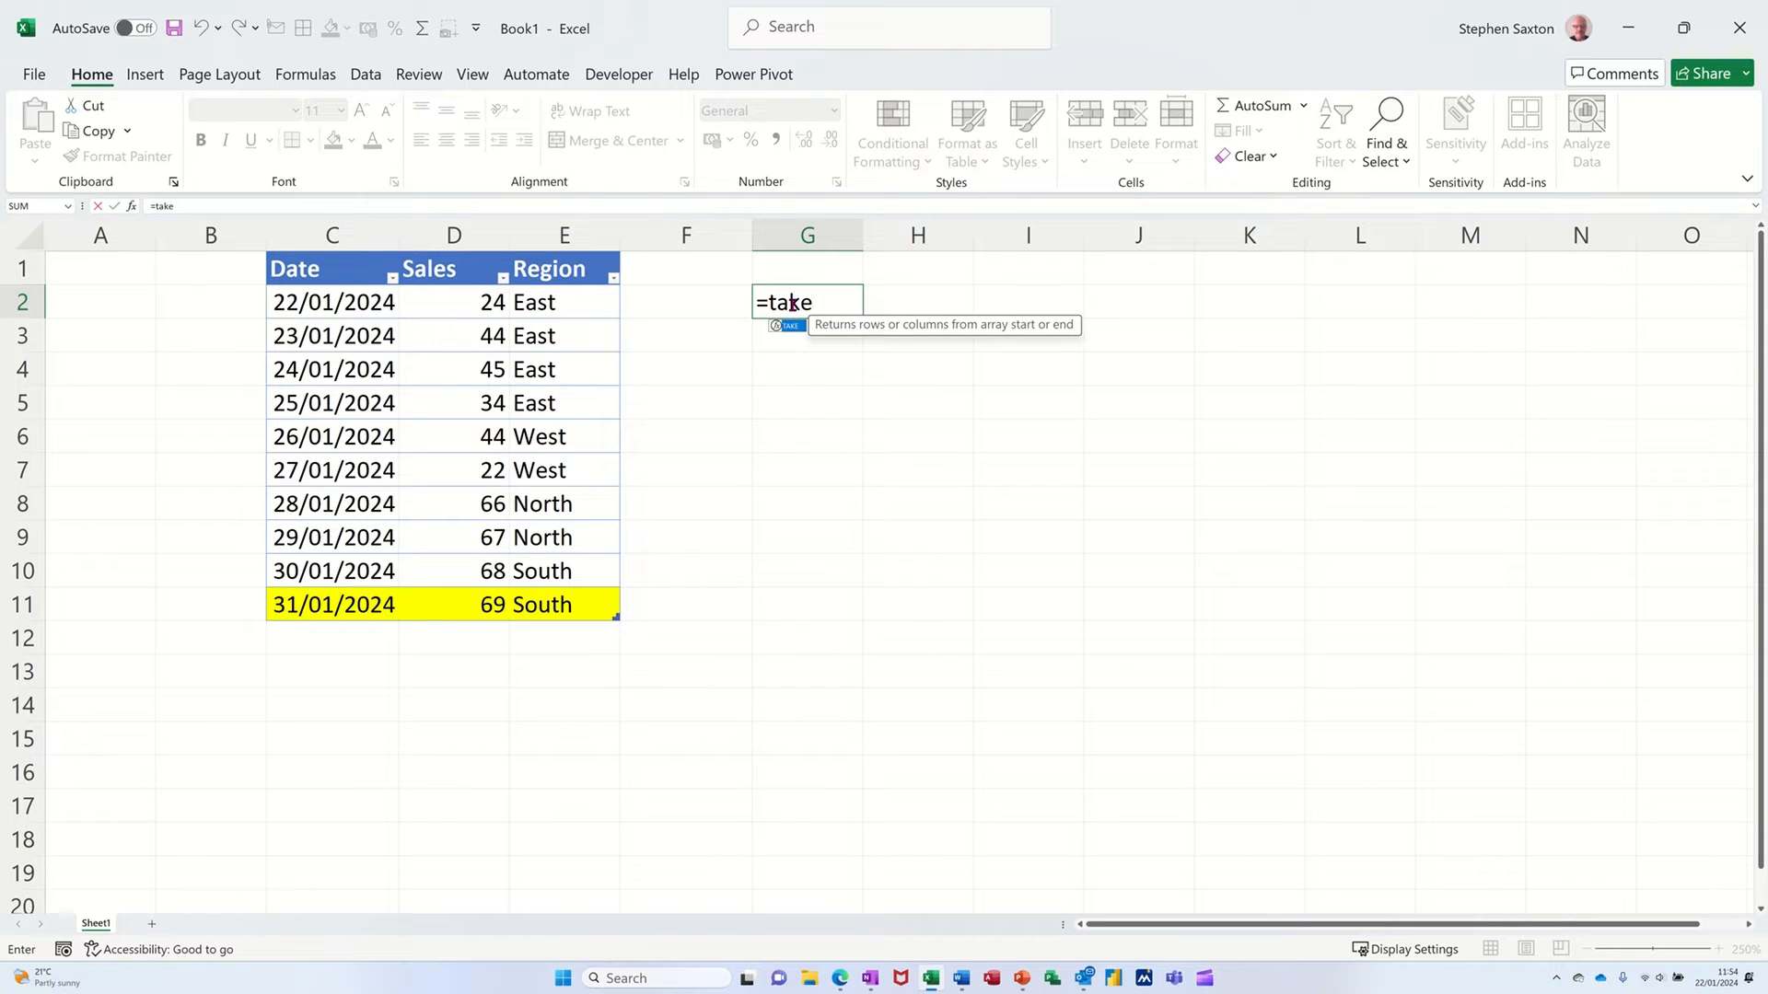
pyautogui.press('Tab')
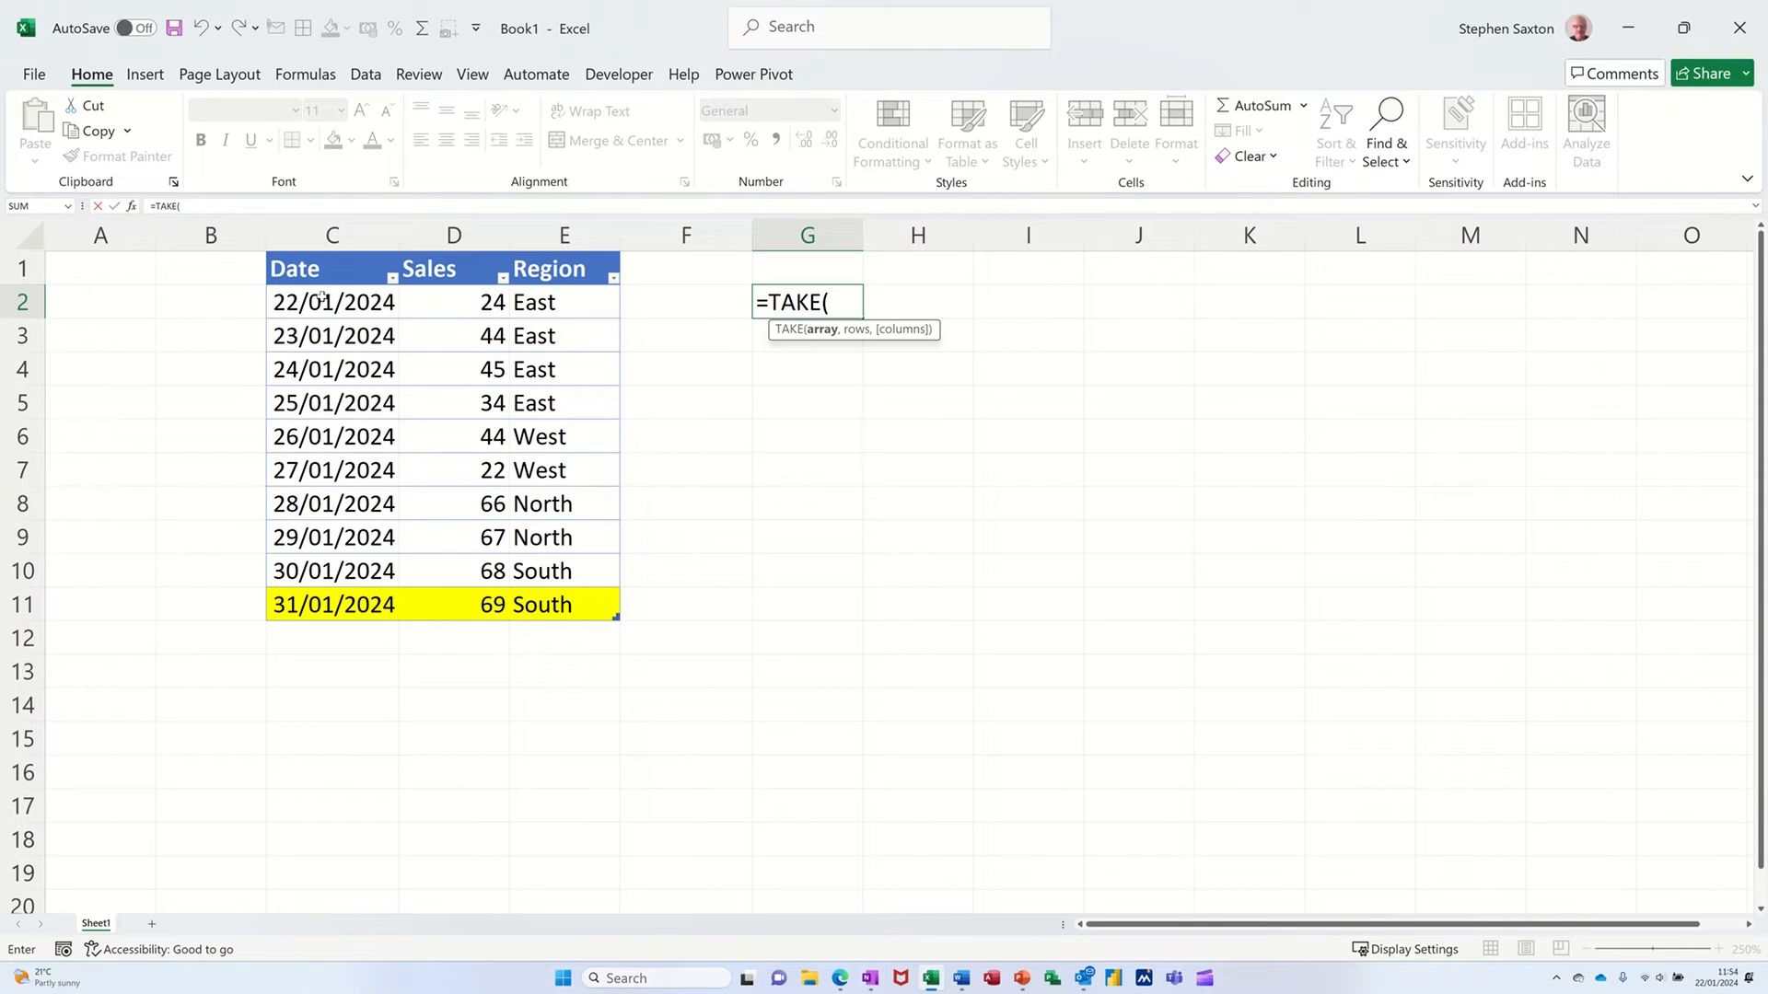
pyautogui.moveTo(317, 299); pyautogui.dragTo(586, 596)
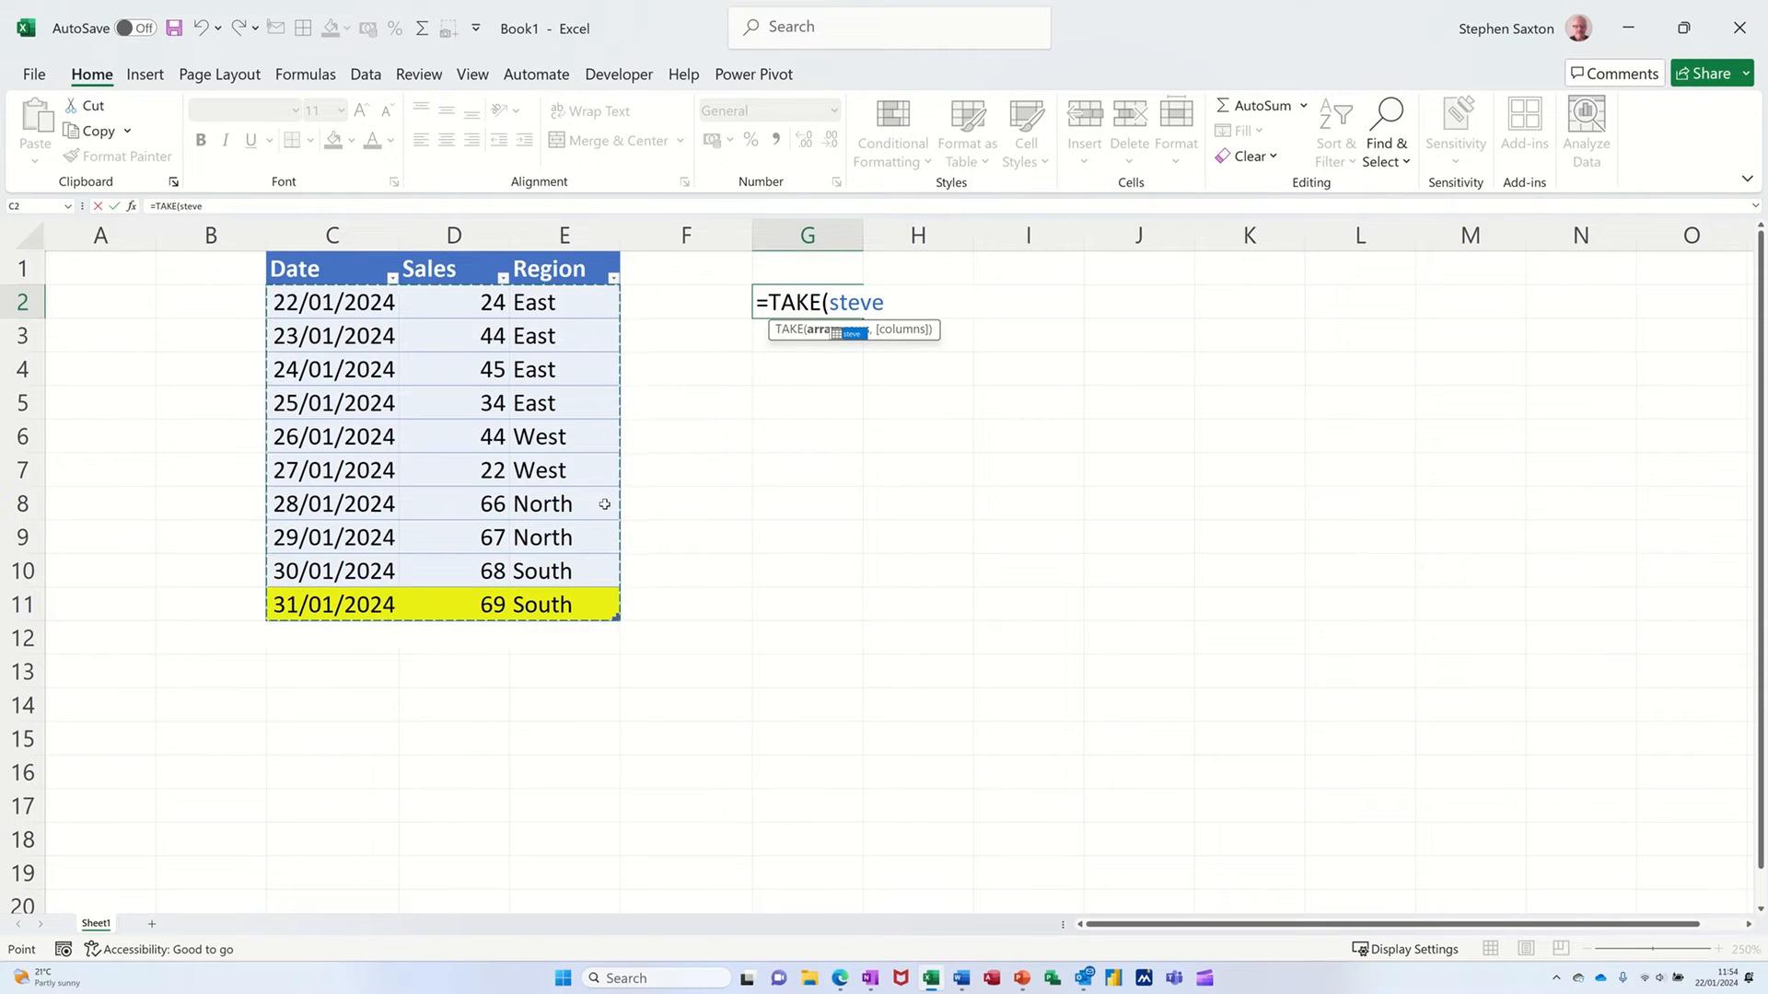
pyautogui.write(',3')
pyautogui.click(114, 207)
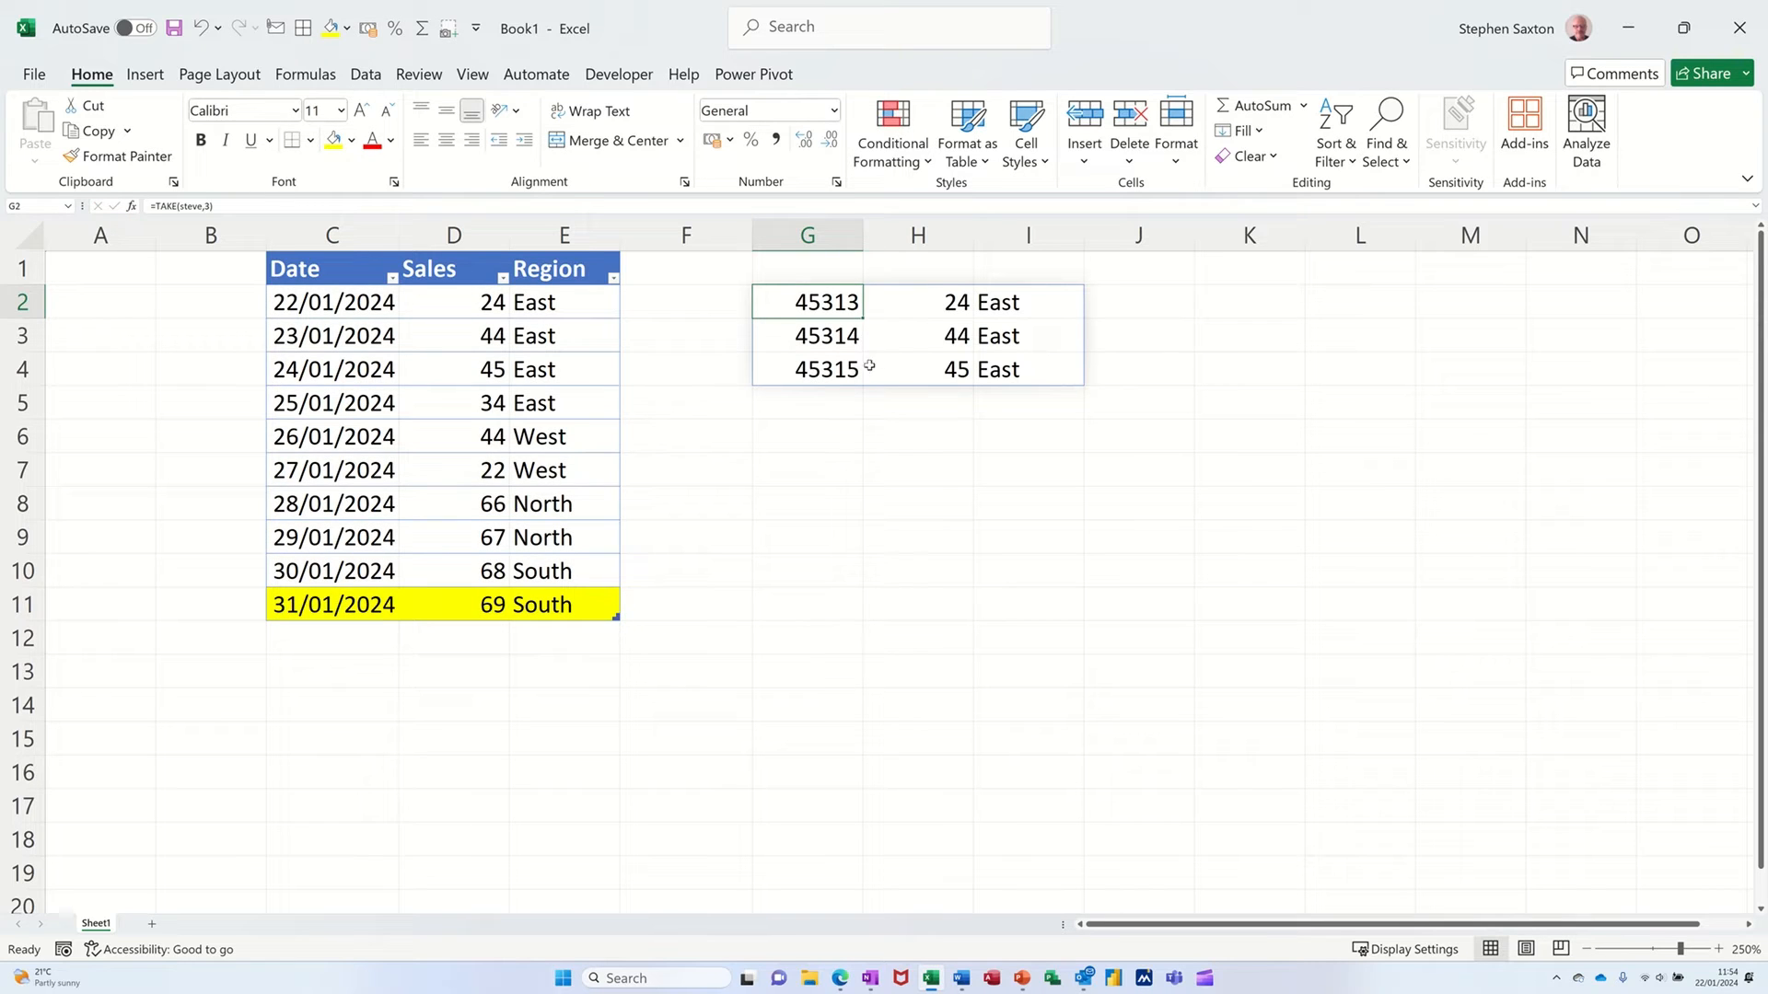
# Format column G of the TAKE output as dates.
pyautogui.click(810, 238)
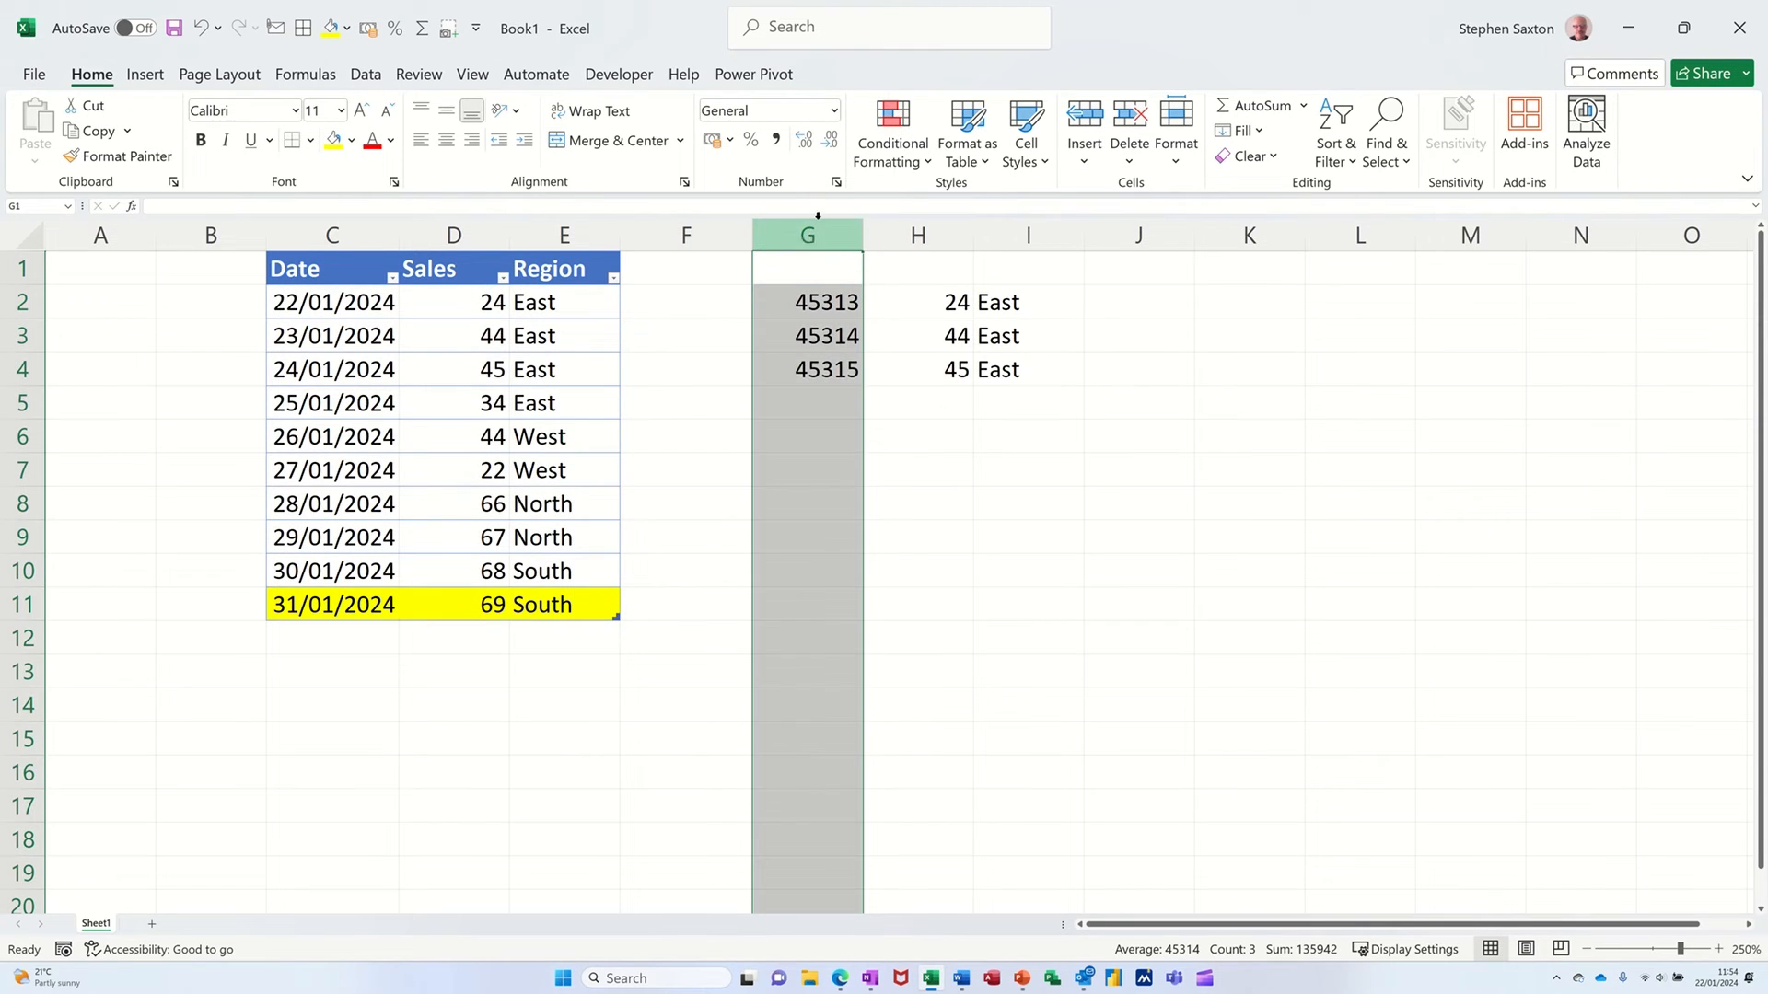
pyautogui.click(834, 110)
pyautogui.click(807, 337)
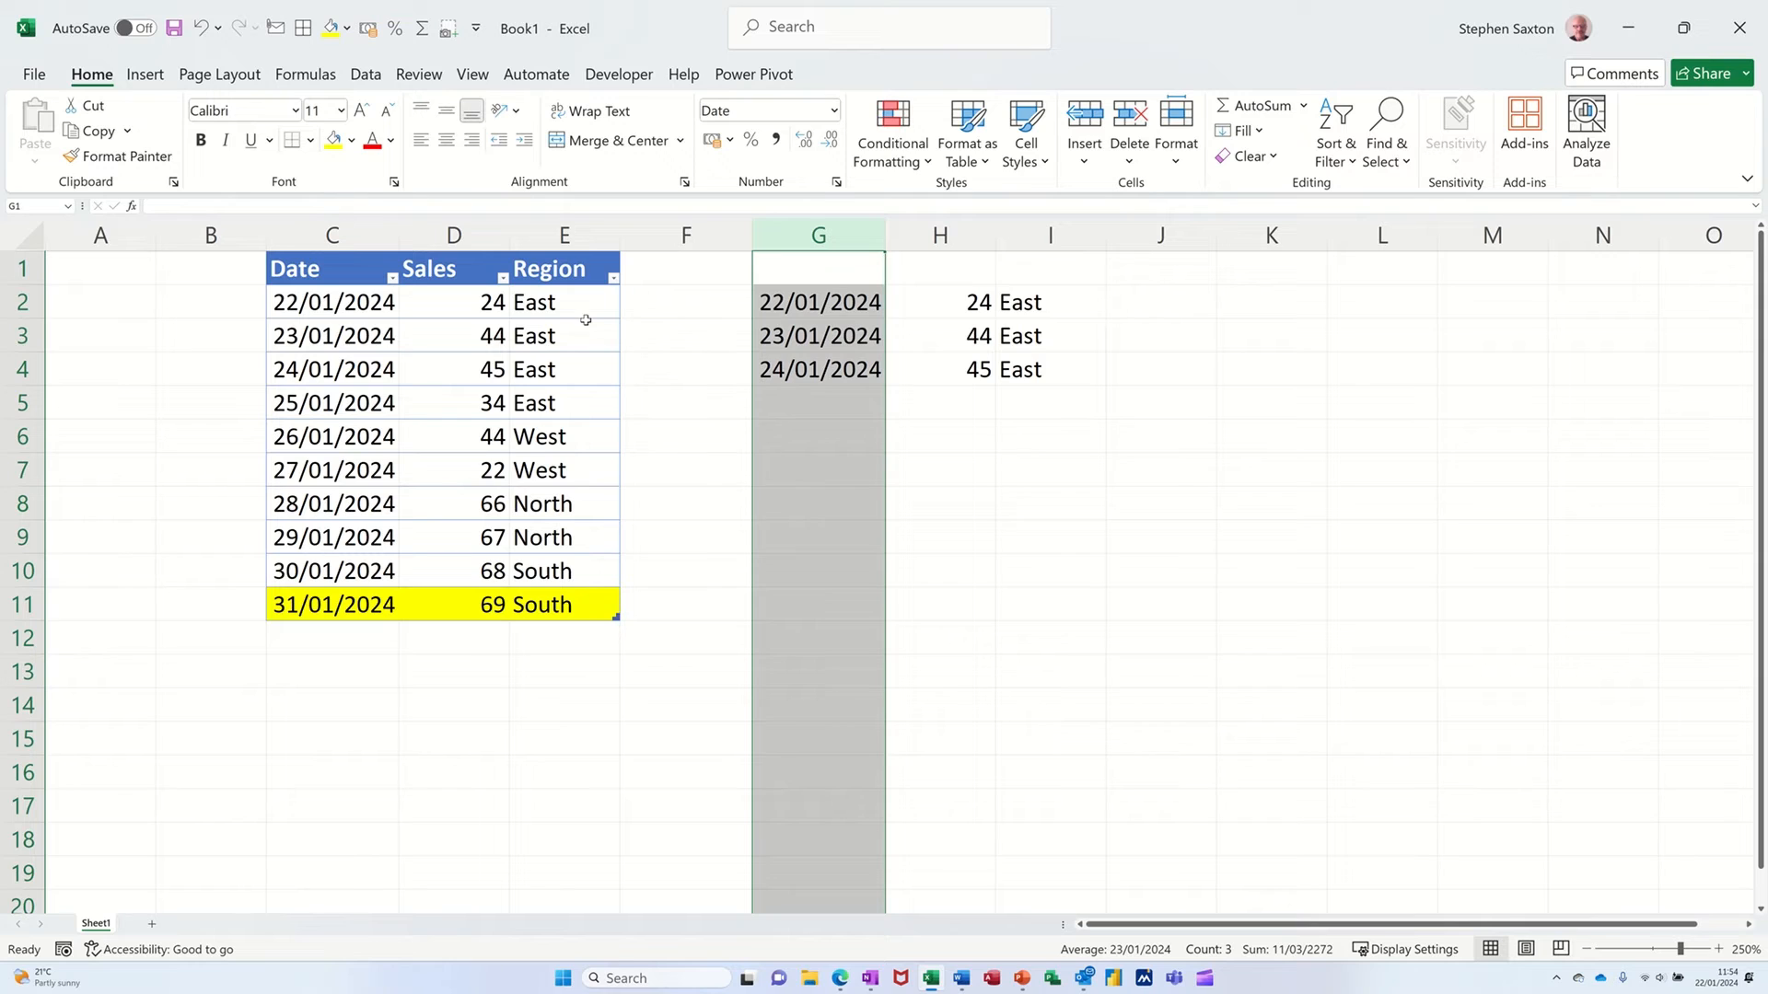
# Copy the table's Date, Sales and Region headers to G1:I1 above the TAKE output and select the formula cell G2.
pyautogui.click(341, 257)
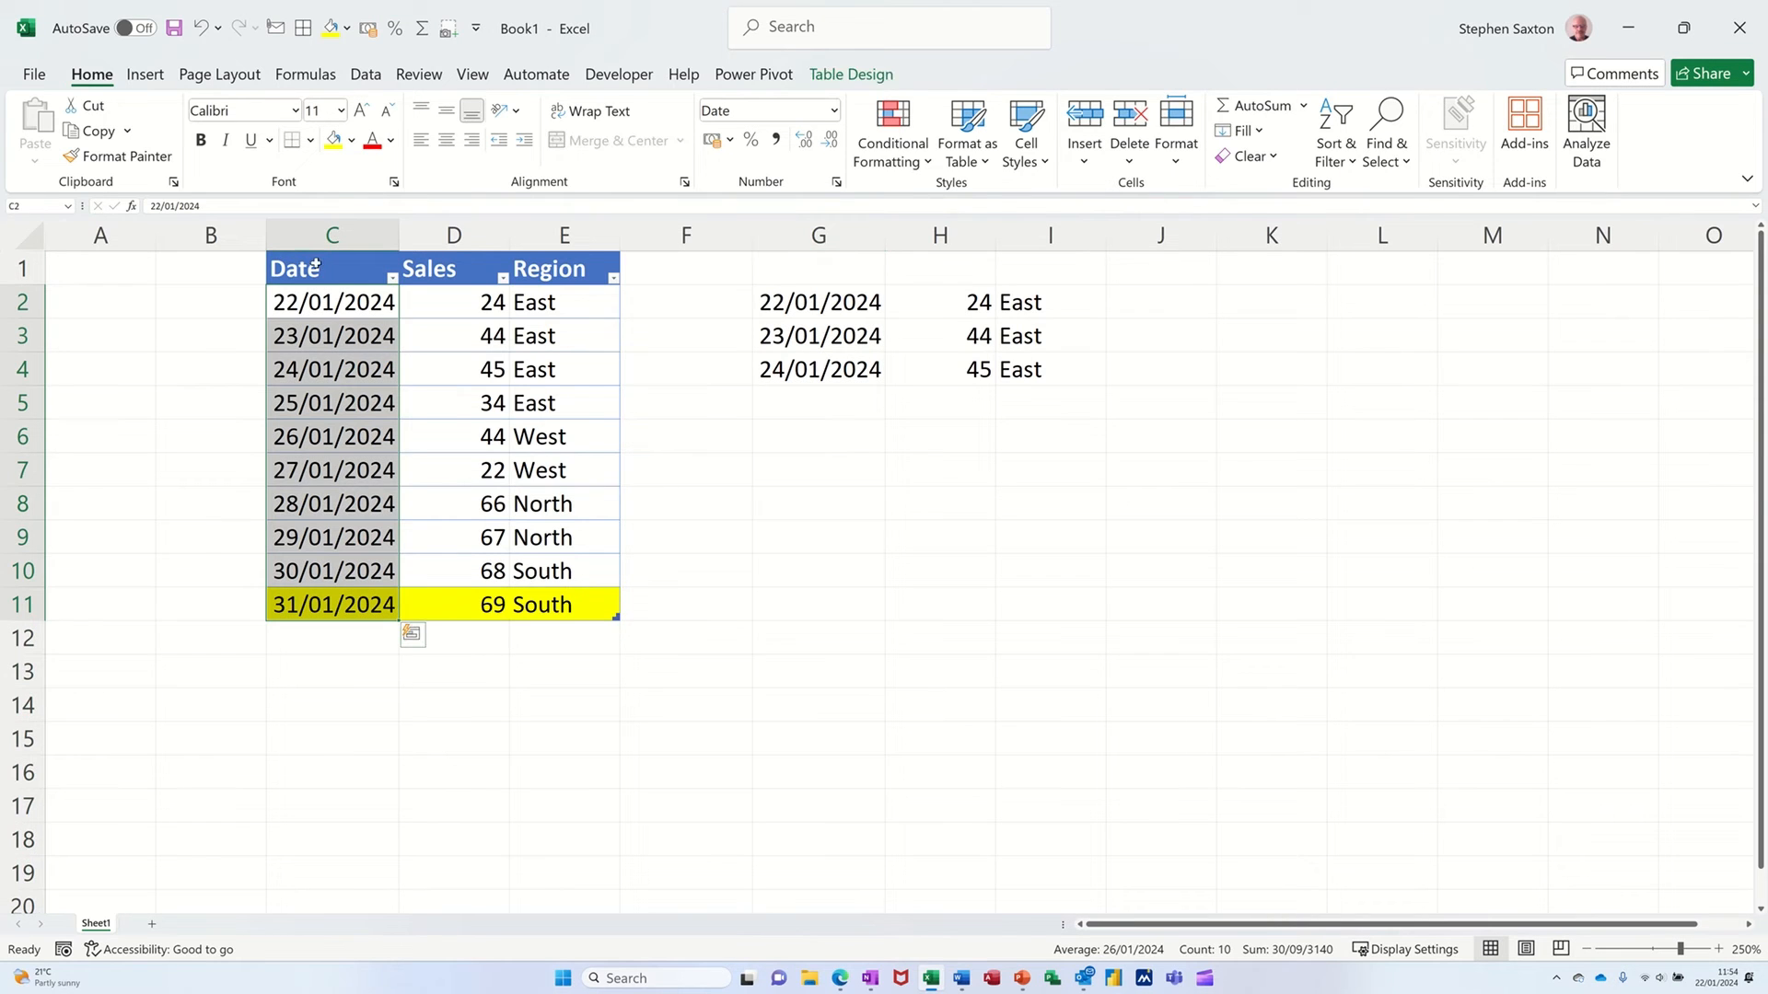
pyautogui.moveTo(313, 267); pyautogui.dragTo(1026, 251)
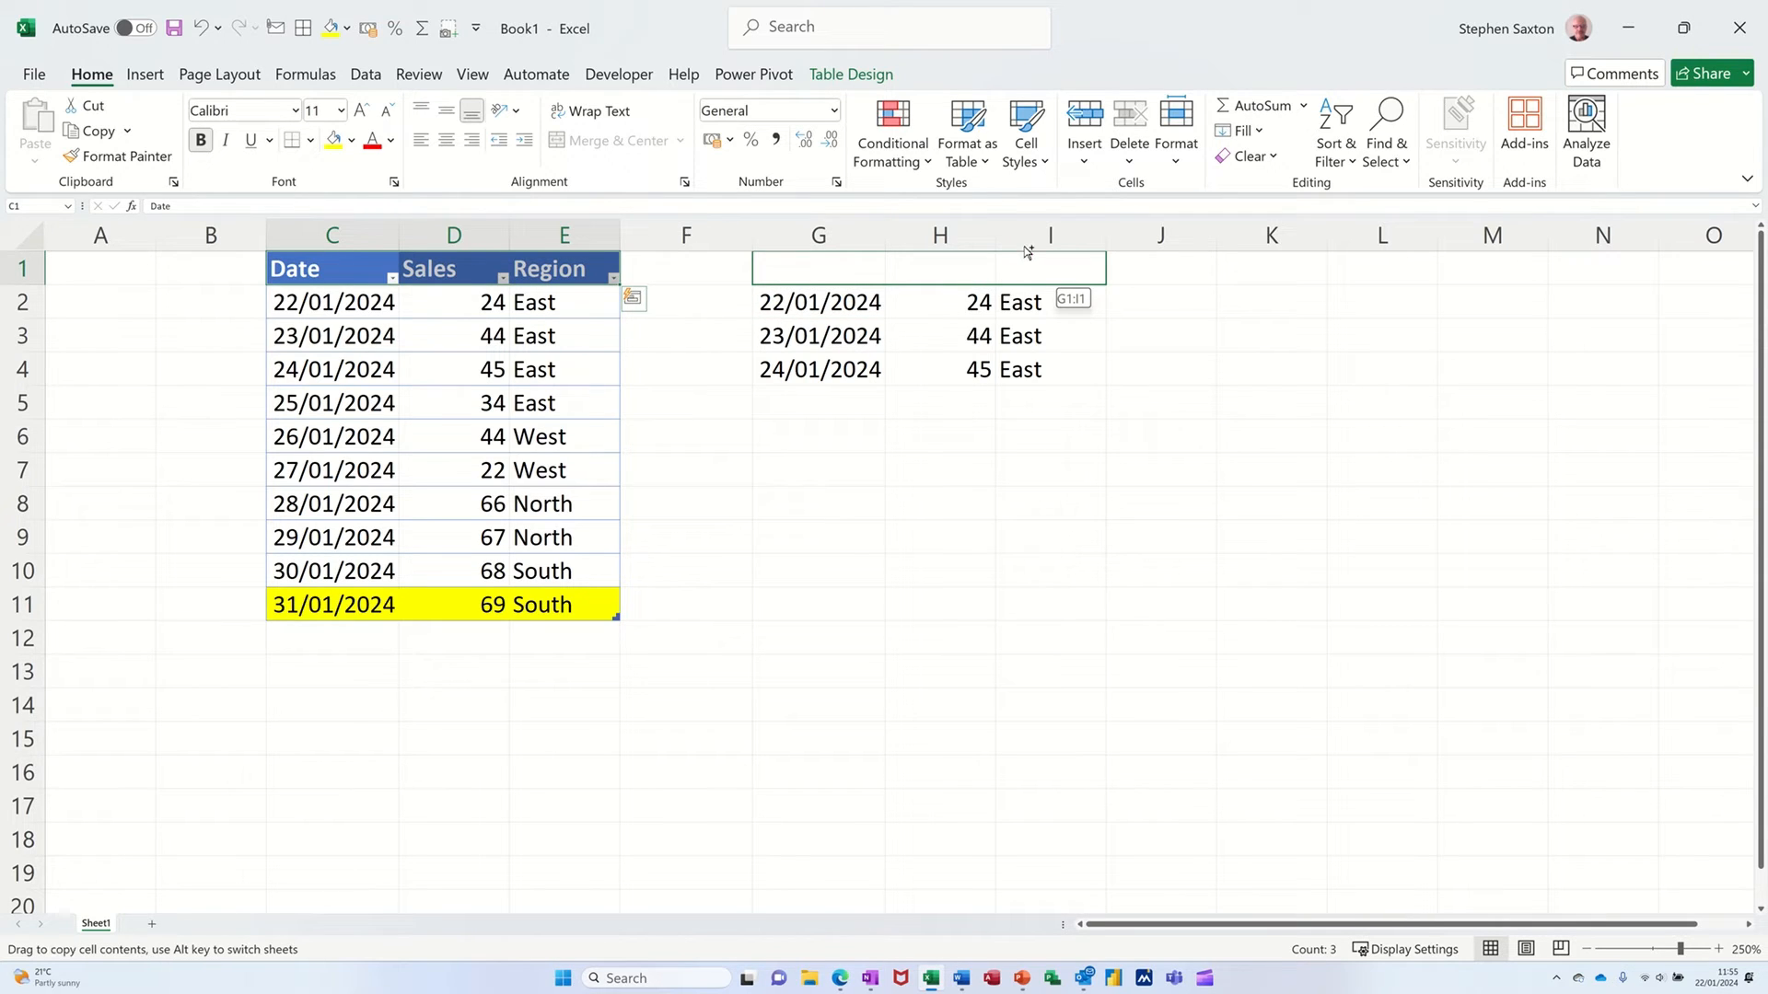
pyautogui.click(840, 394)
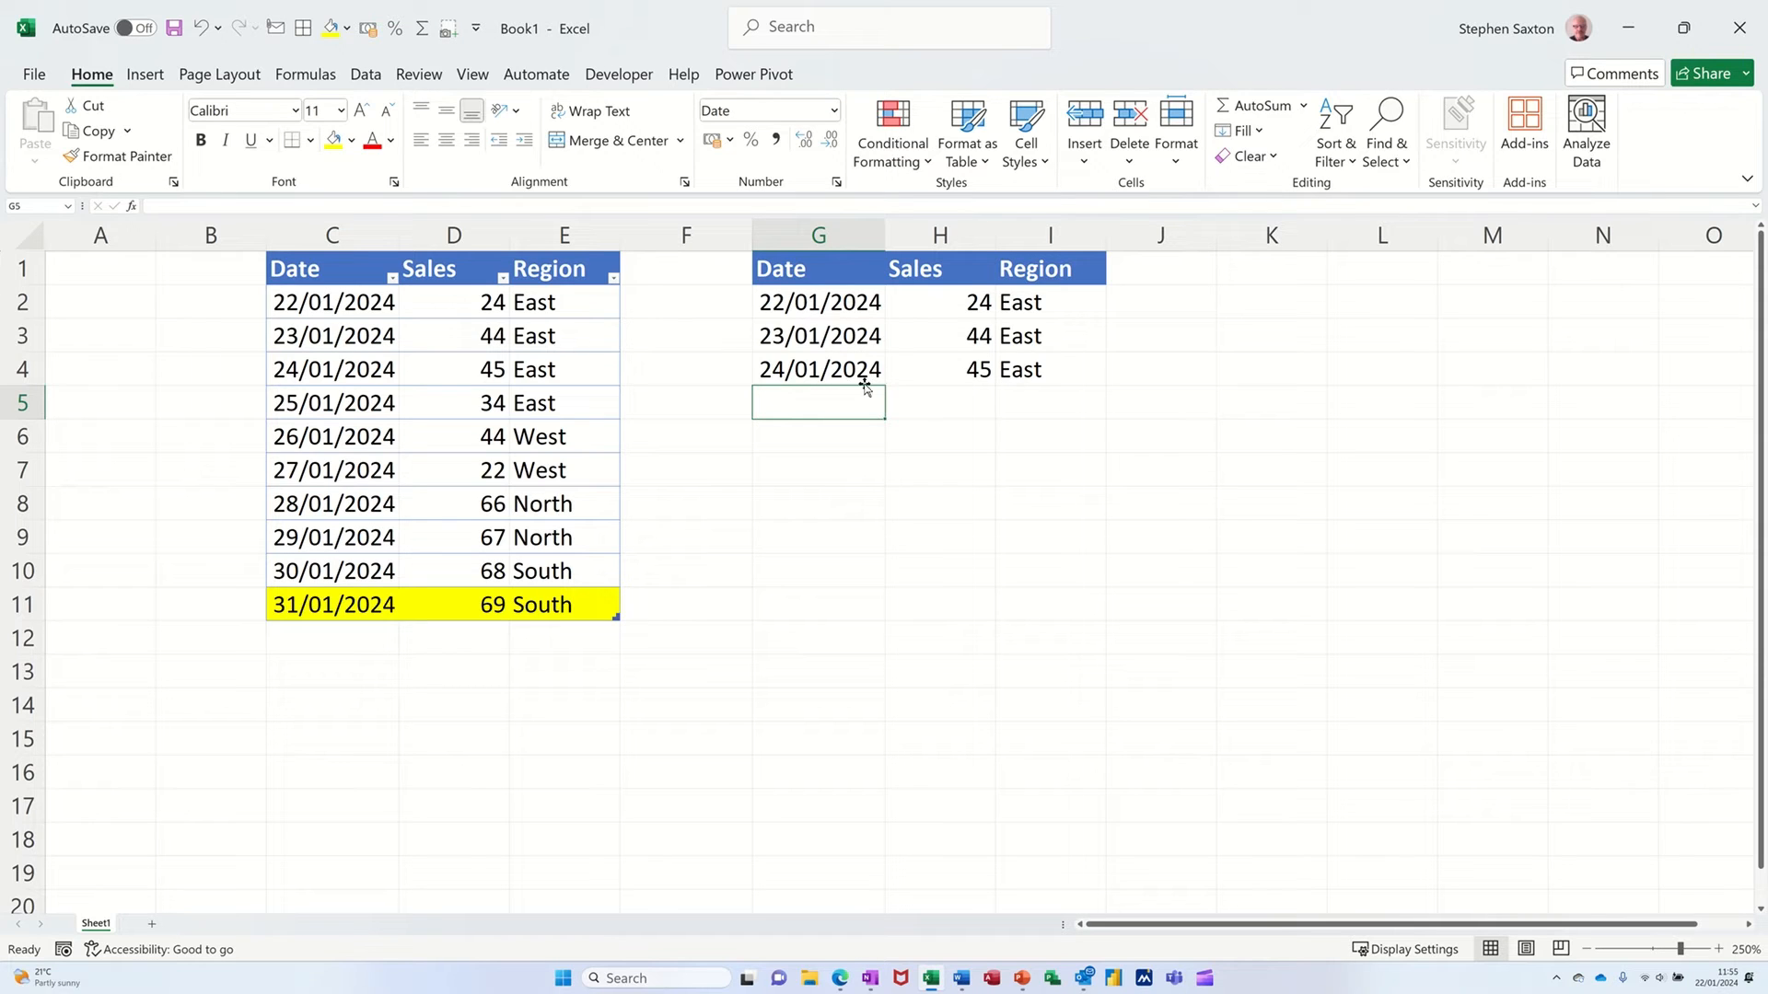
pyautogui.click(833, 373)
pyautogui.click(822, 303)
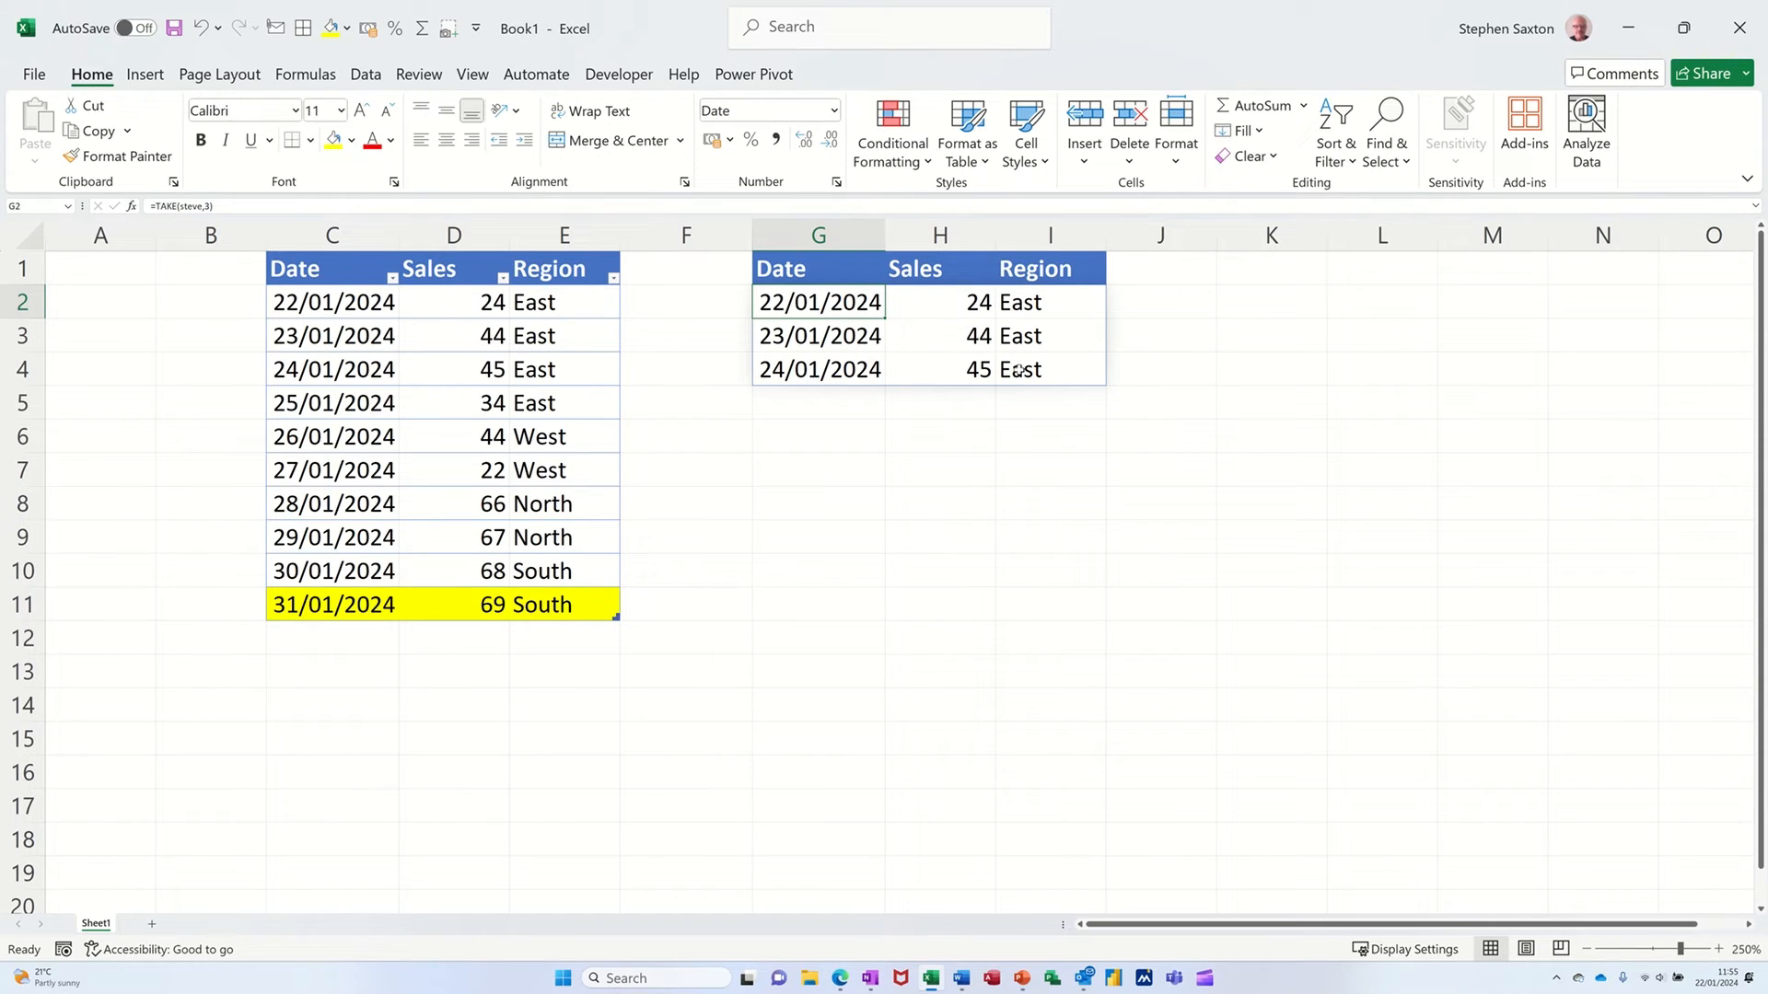
# Change the rows argument of the TAKE formula in G2 to -3 to return the table's last three rows.
pyautogui.click(206, 206)
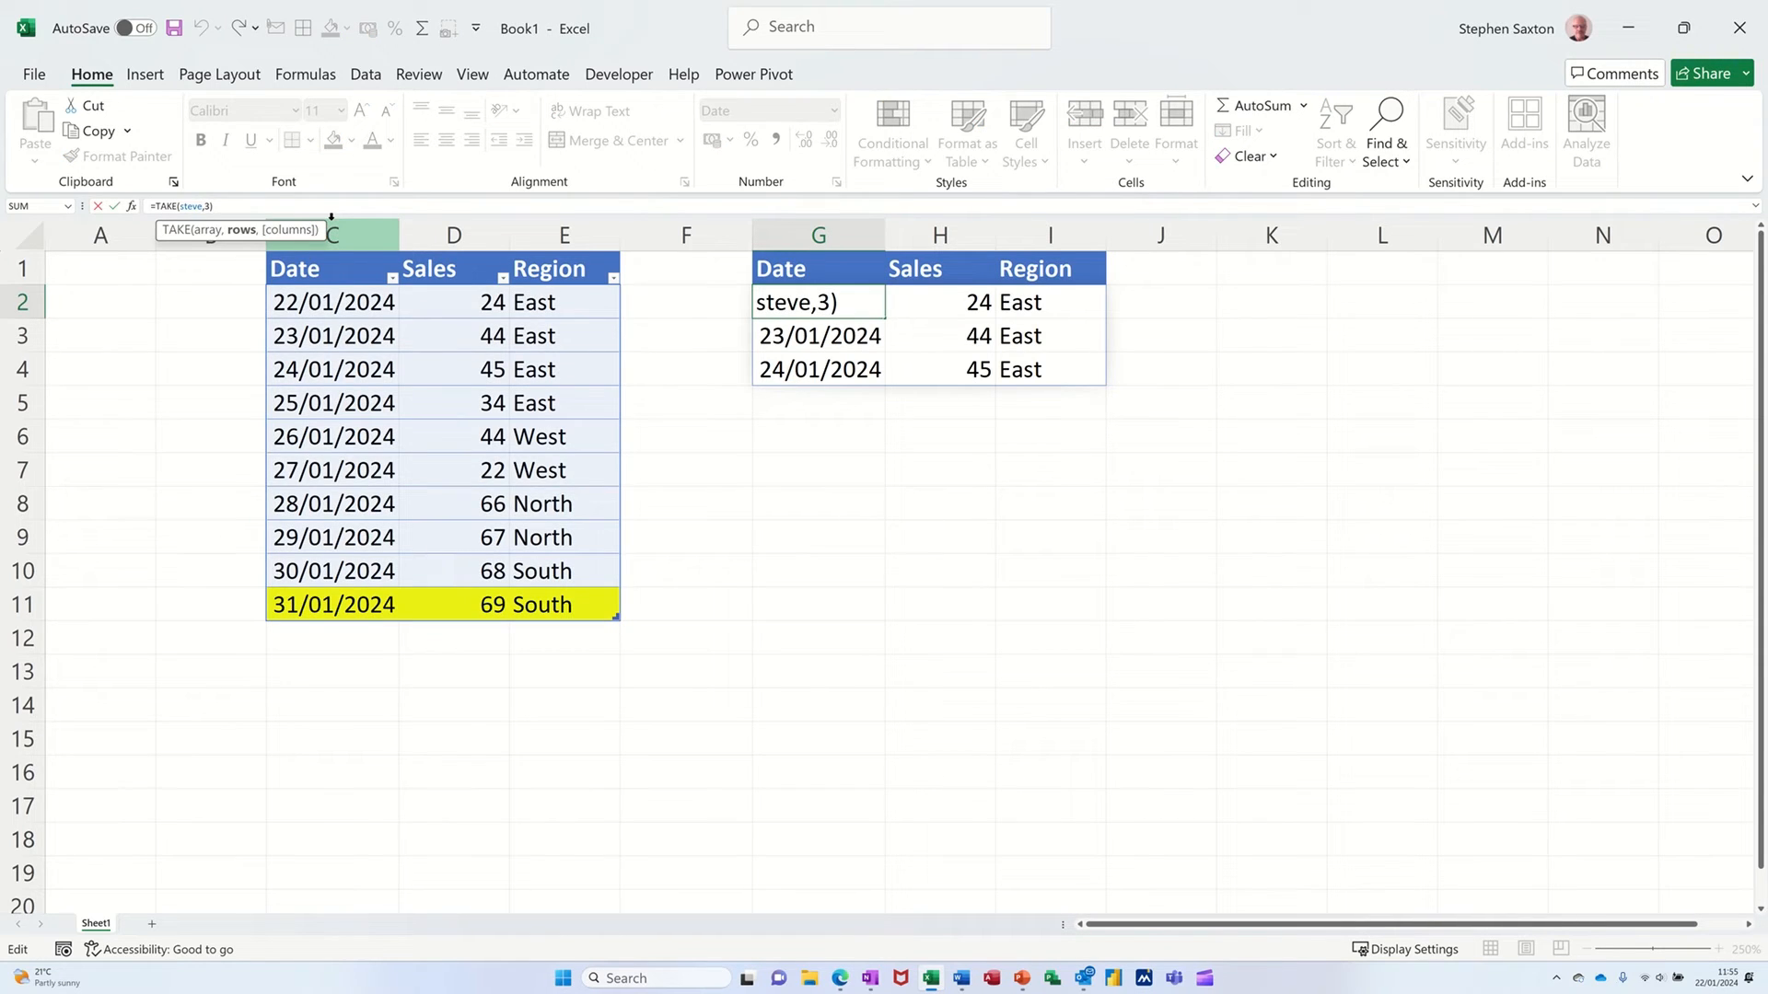
pyautogui.write('-')
pyautogui.click(113, 207)
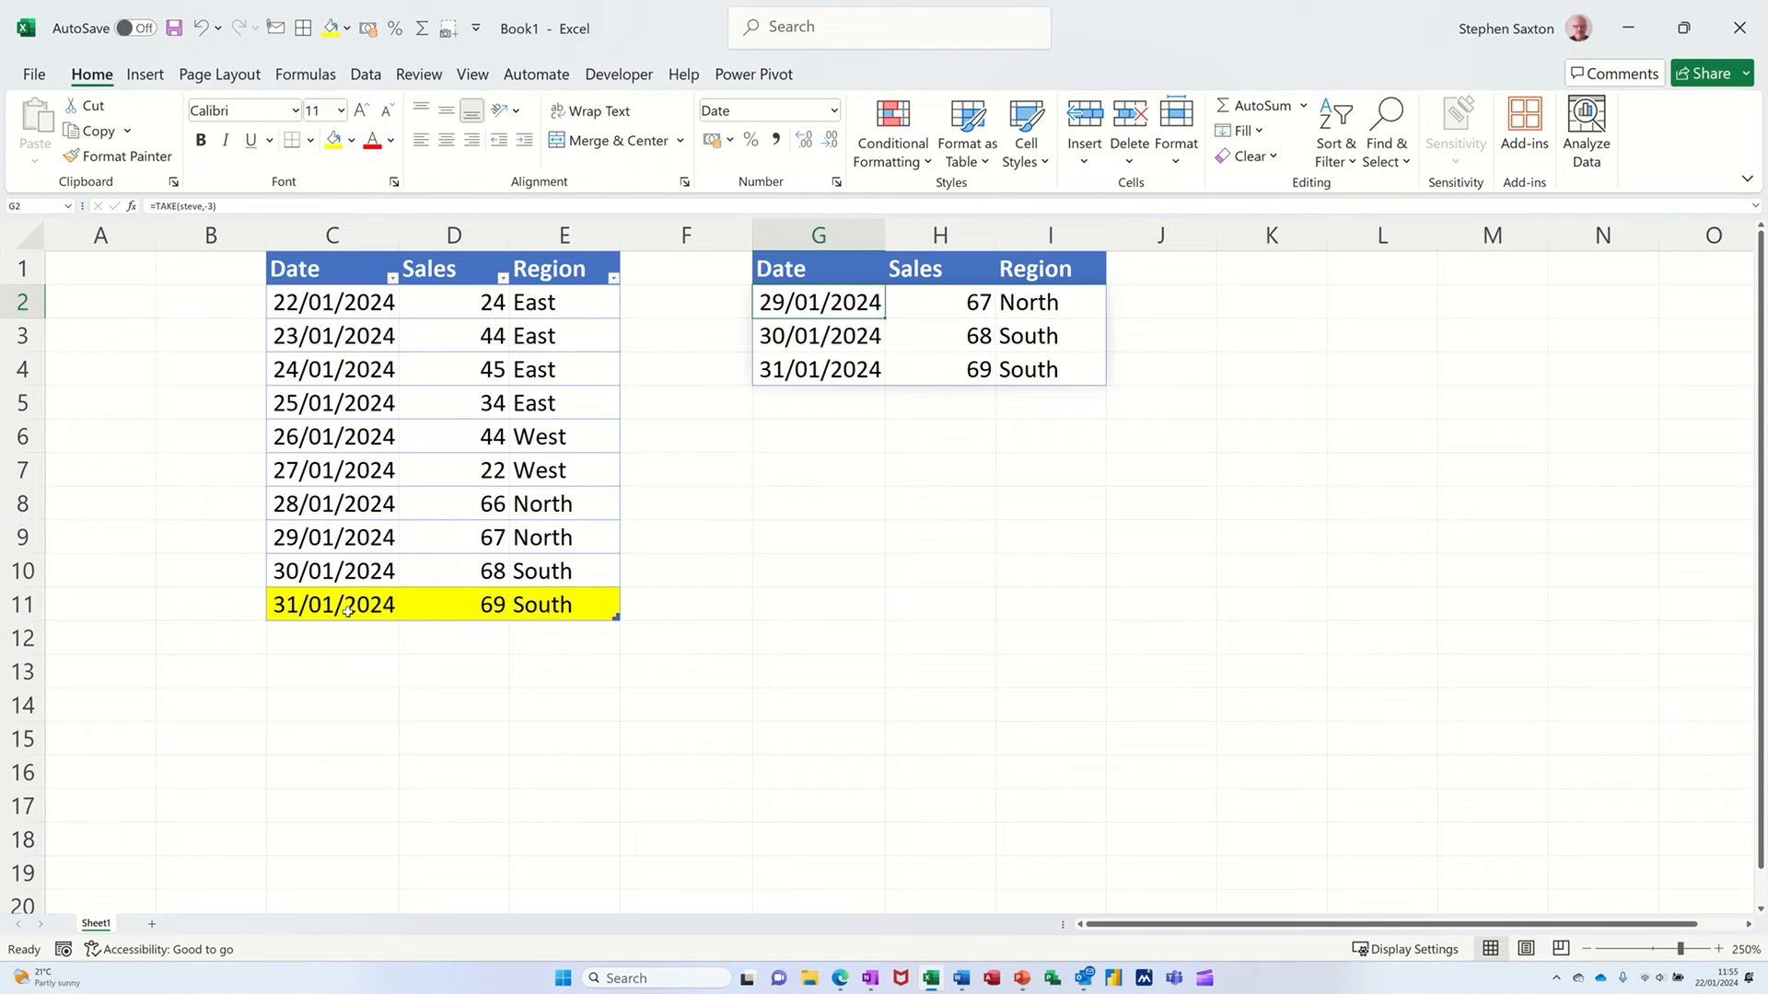
# Extend the sales table to row 13 by filling its last row, C11:E11, down two rows.
pyautogui.moveTo(347, 611); pyautogui.dragTo(595, 691)
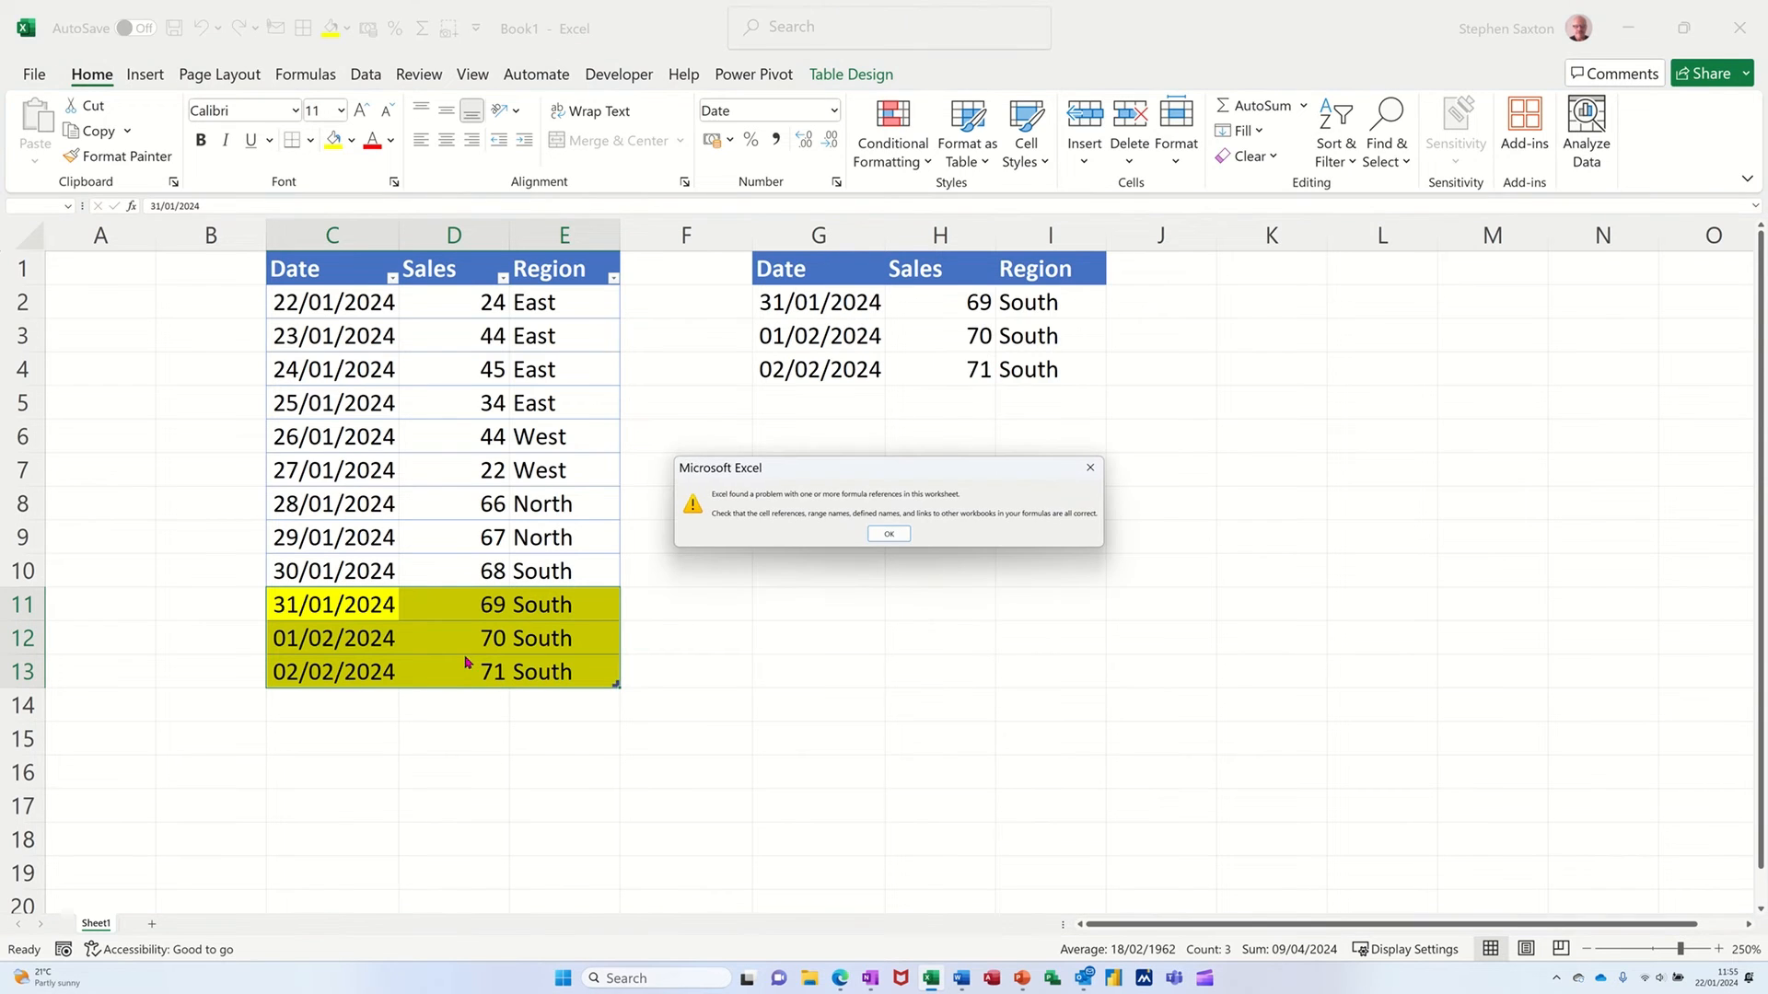
pyautogui.click(889, 534)
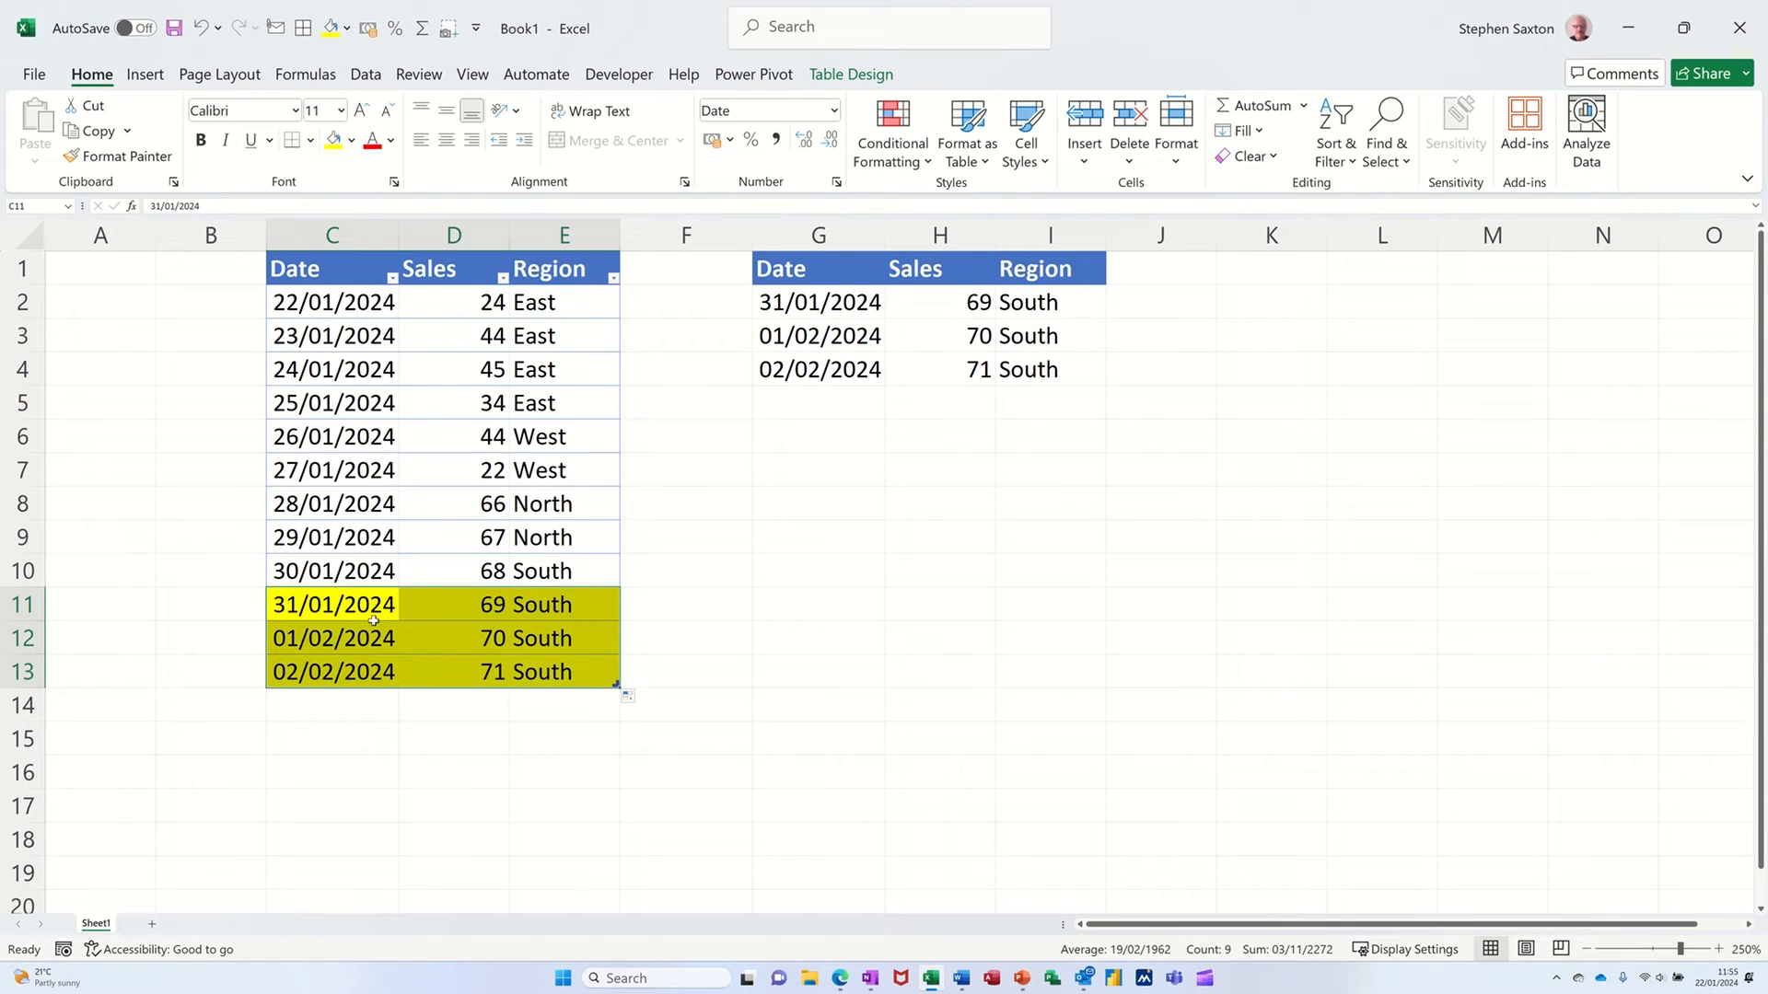
pyautogui.click(504, 651)
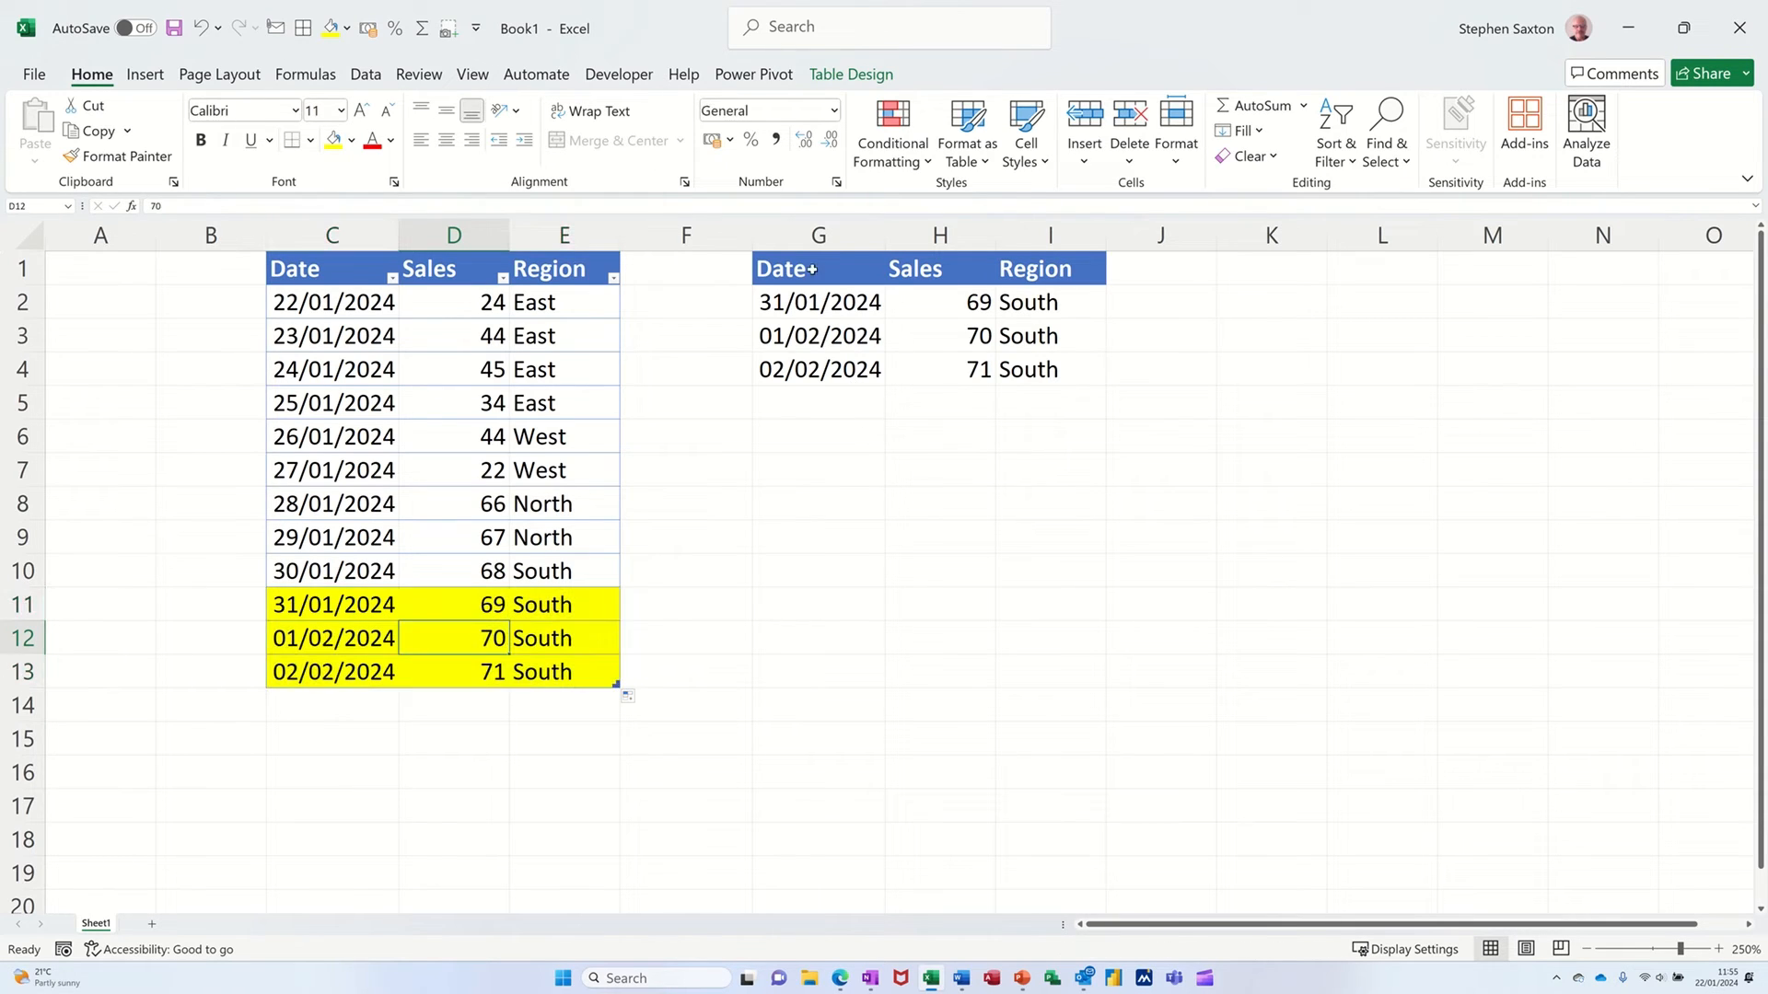
# Insert a 2-D clustered column chart from the dates and sales in G1:H4 and shrink it clear of both tables.
pyautogui.moveTo(808, 267); pyautogui.dragTo(923, 371)
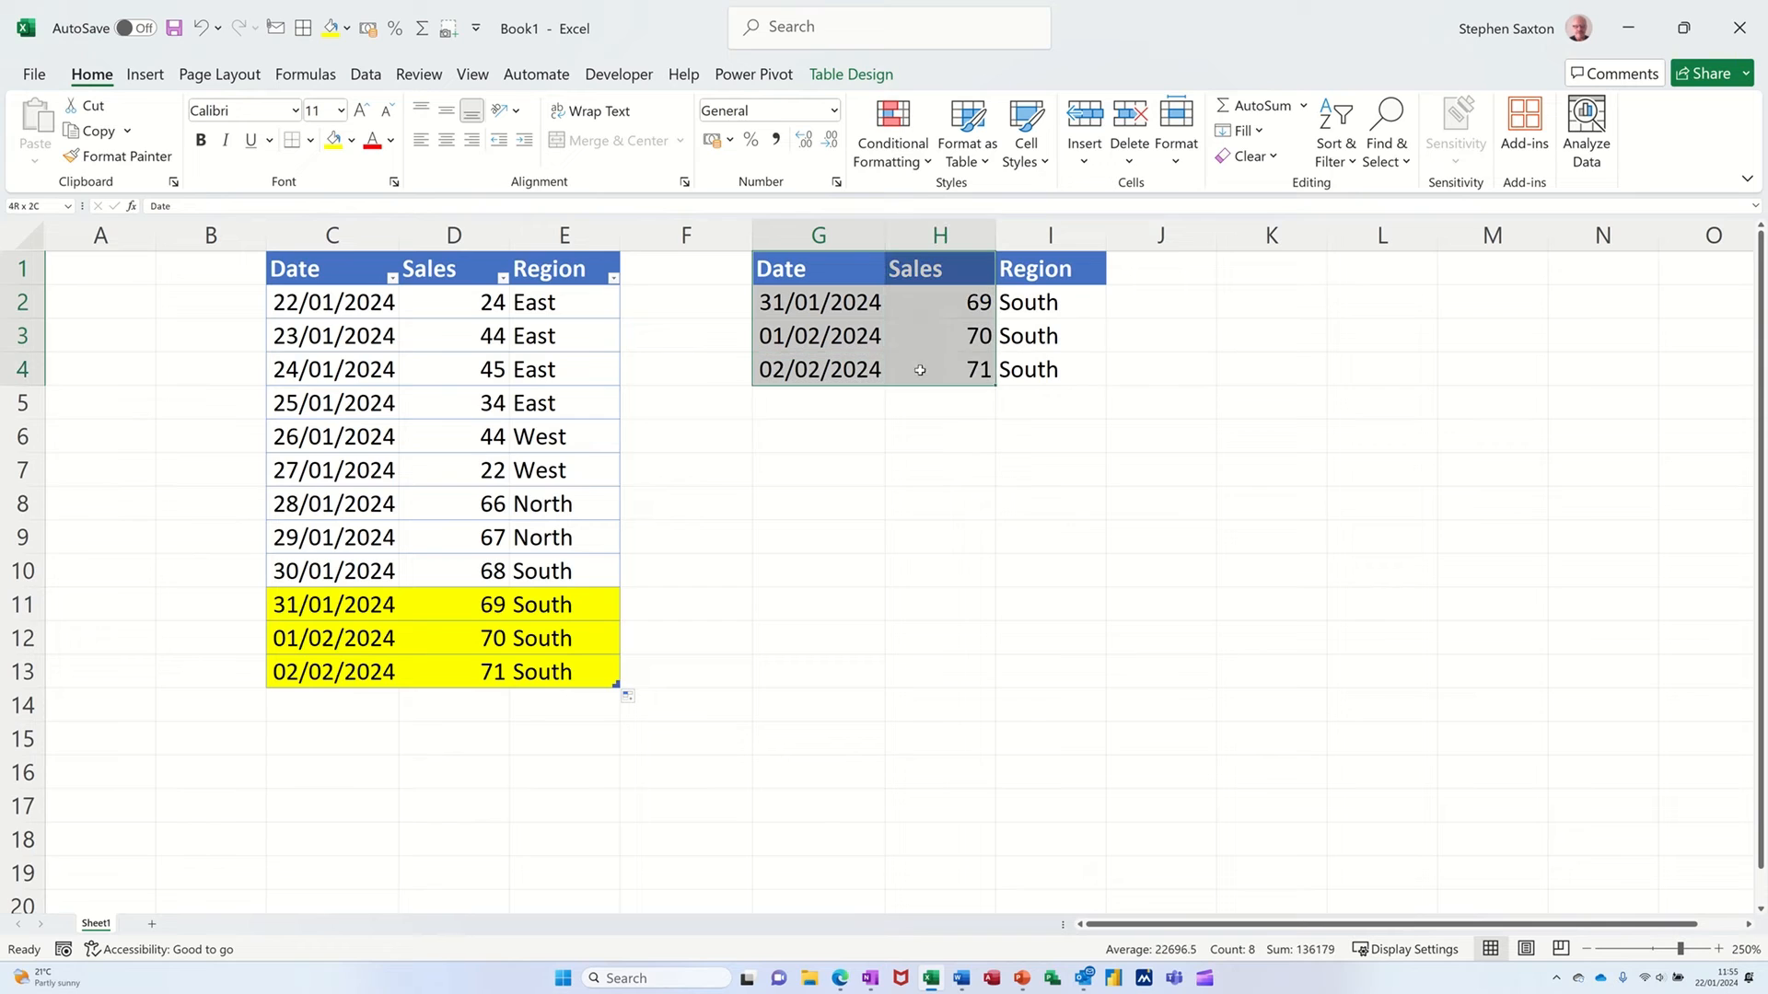
pyautogui.click(145, 78)
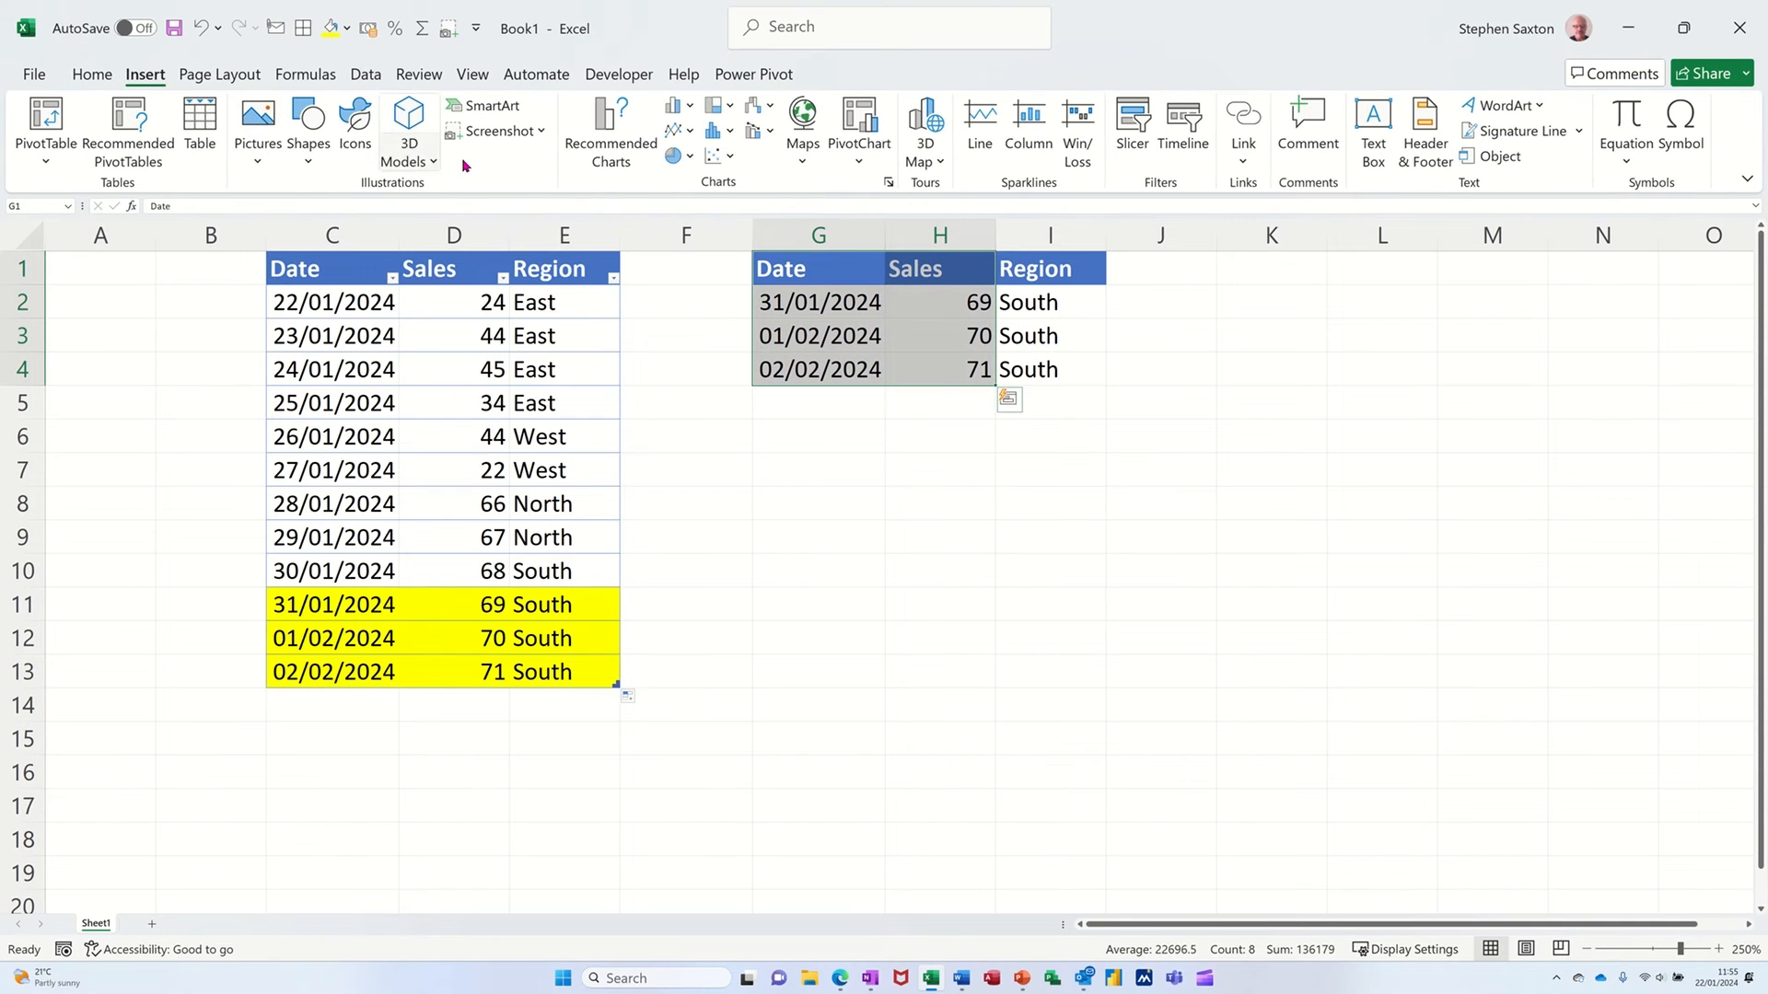
pyautogui.click(673, 106)
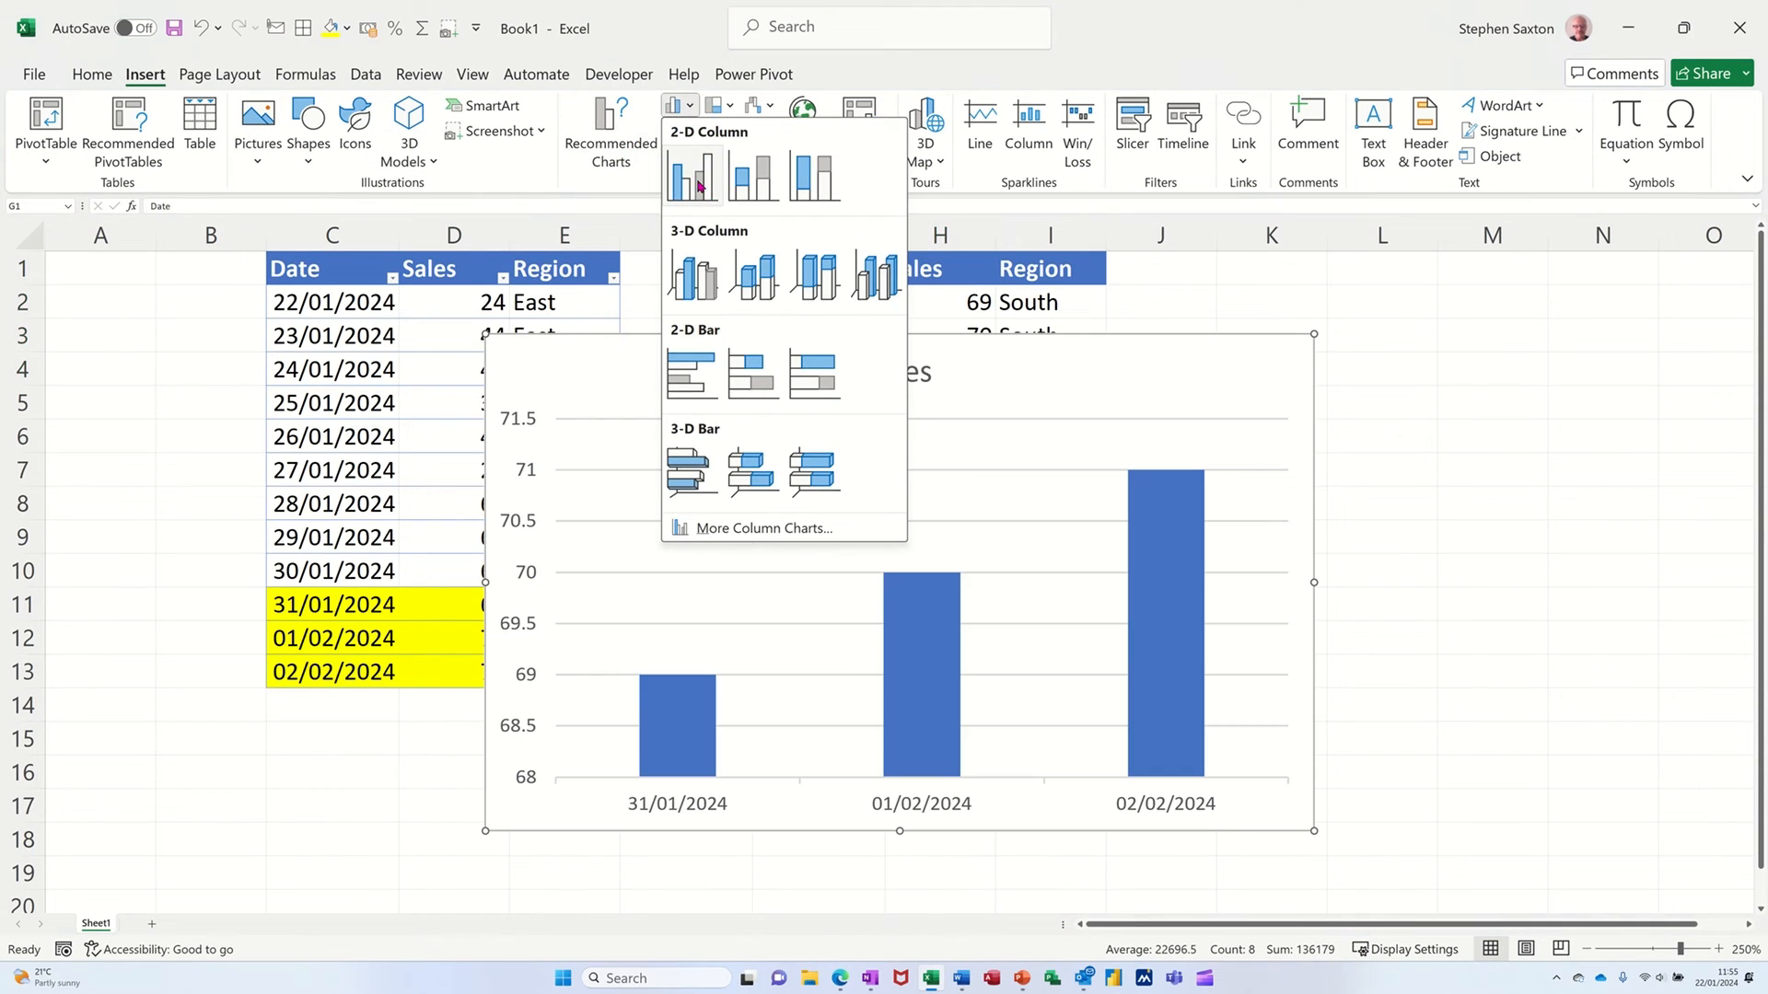
pyautogui.click(697, 173)
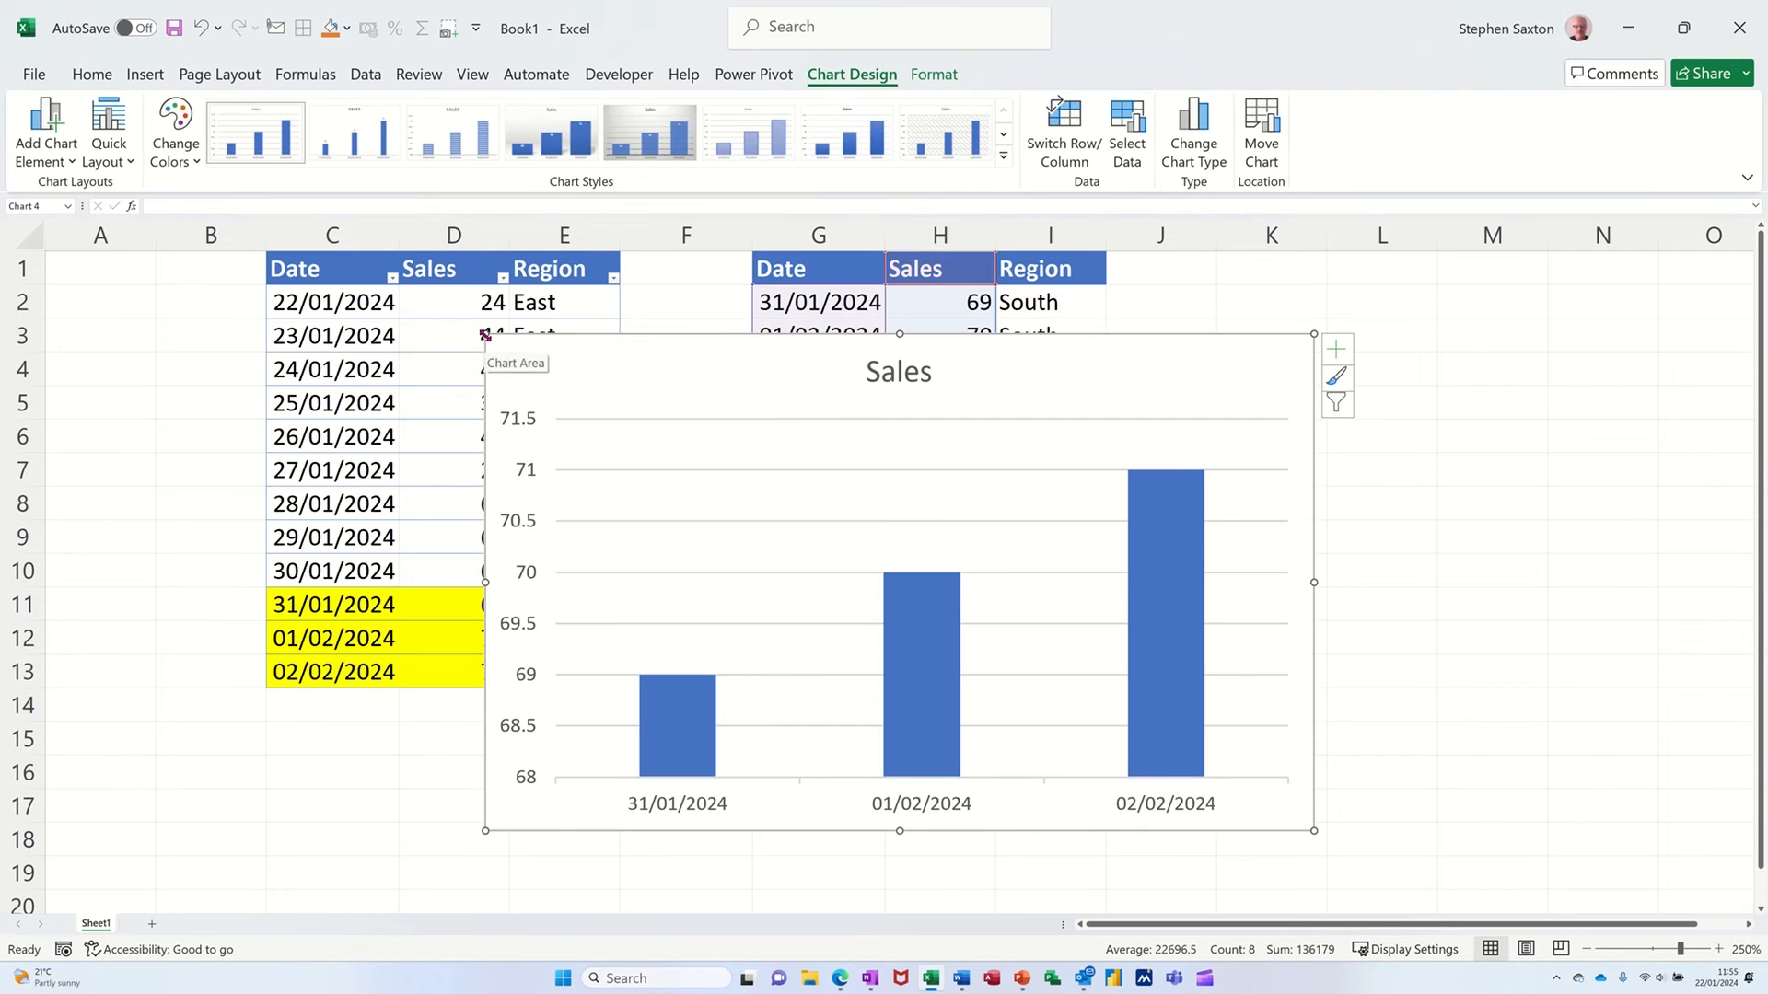
pyautogui.moveTo(485, 336); pyautogui.dragTo(799, 453)
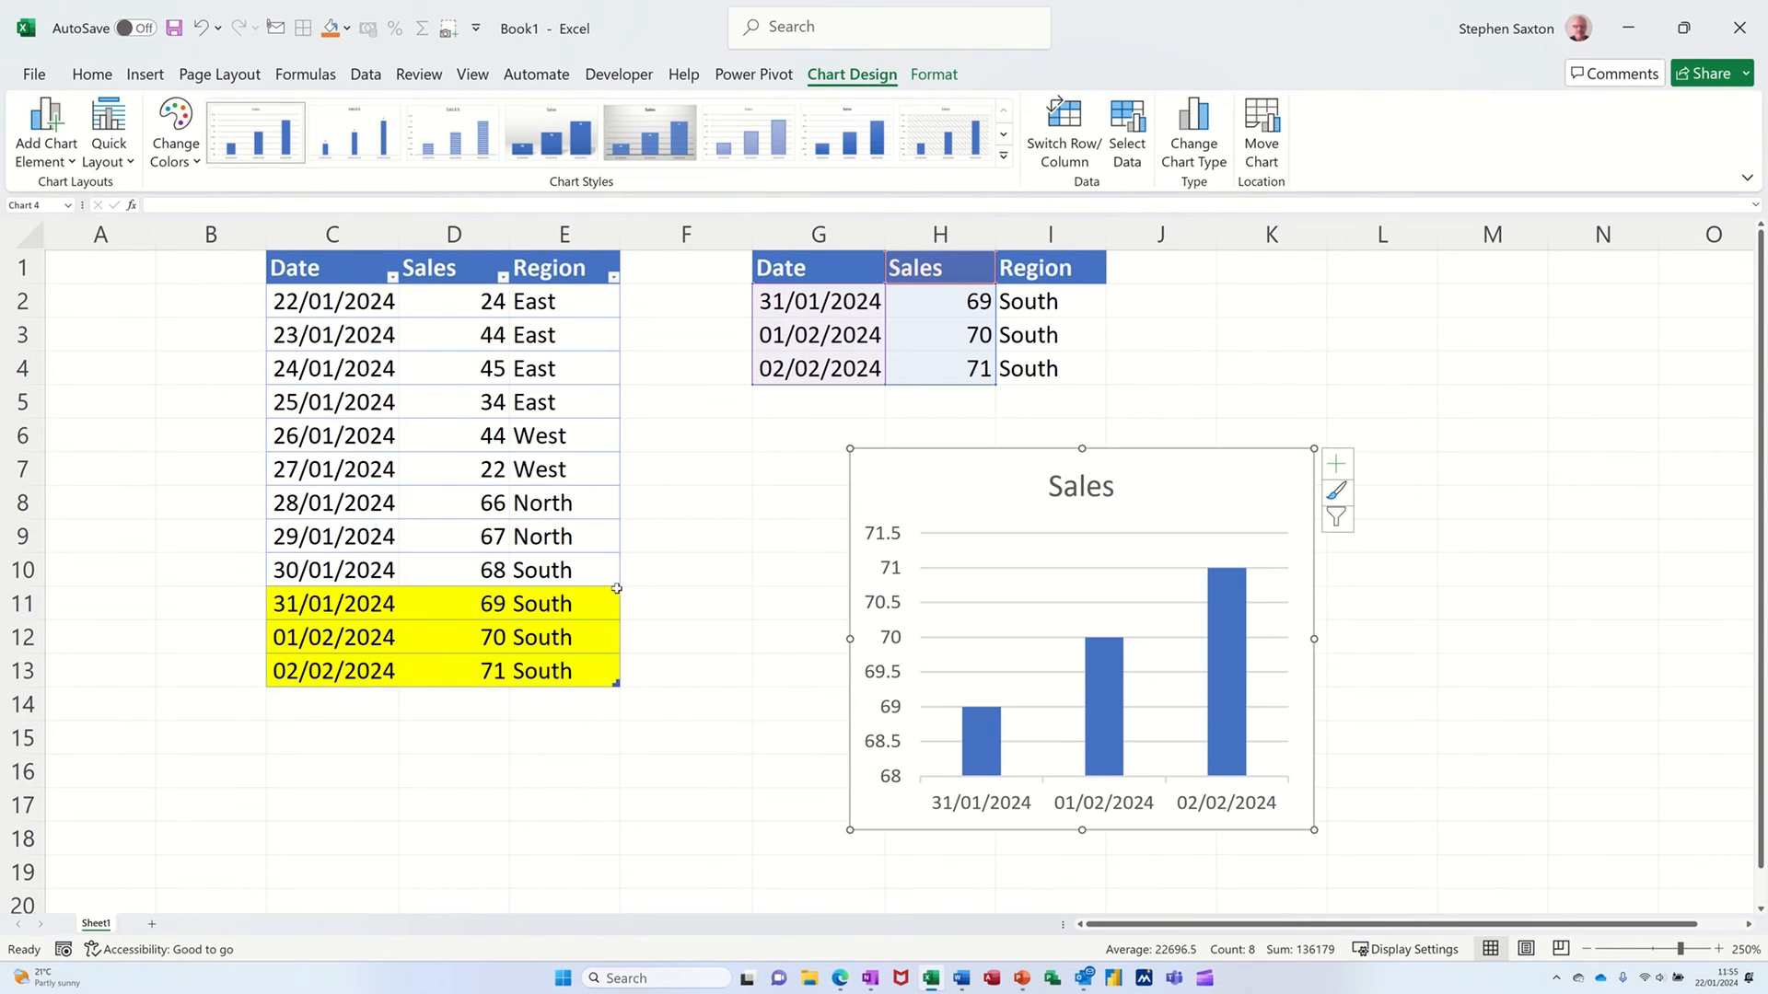
# Fill the table's last row, C13:E13, down to row 15 to add two more days of sales.
pyautogui.moveTo(328, 672); pyautogui.dragTo(631, 736)
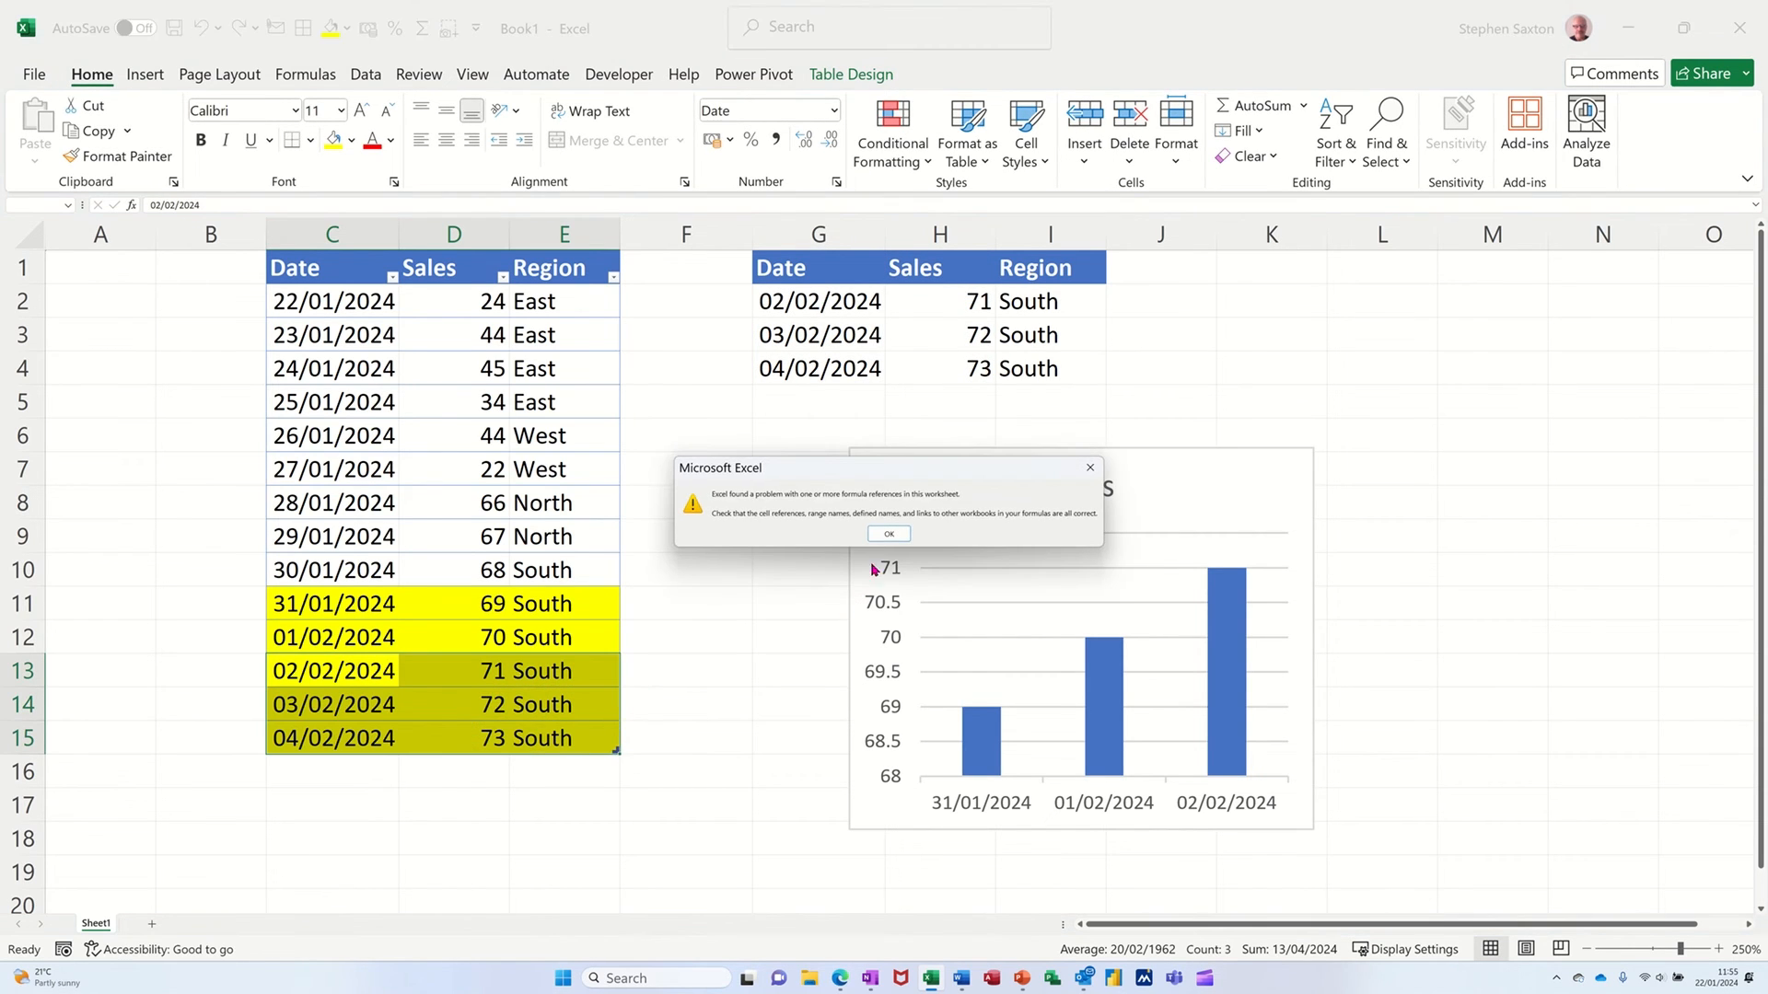
pyautogui.click(886, 534)
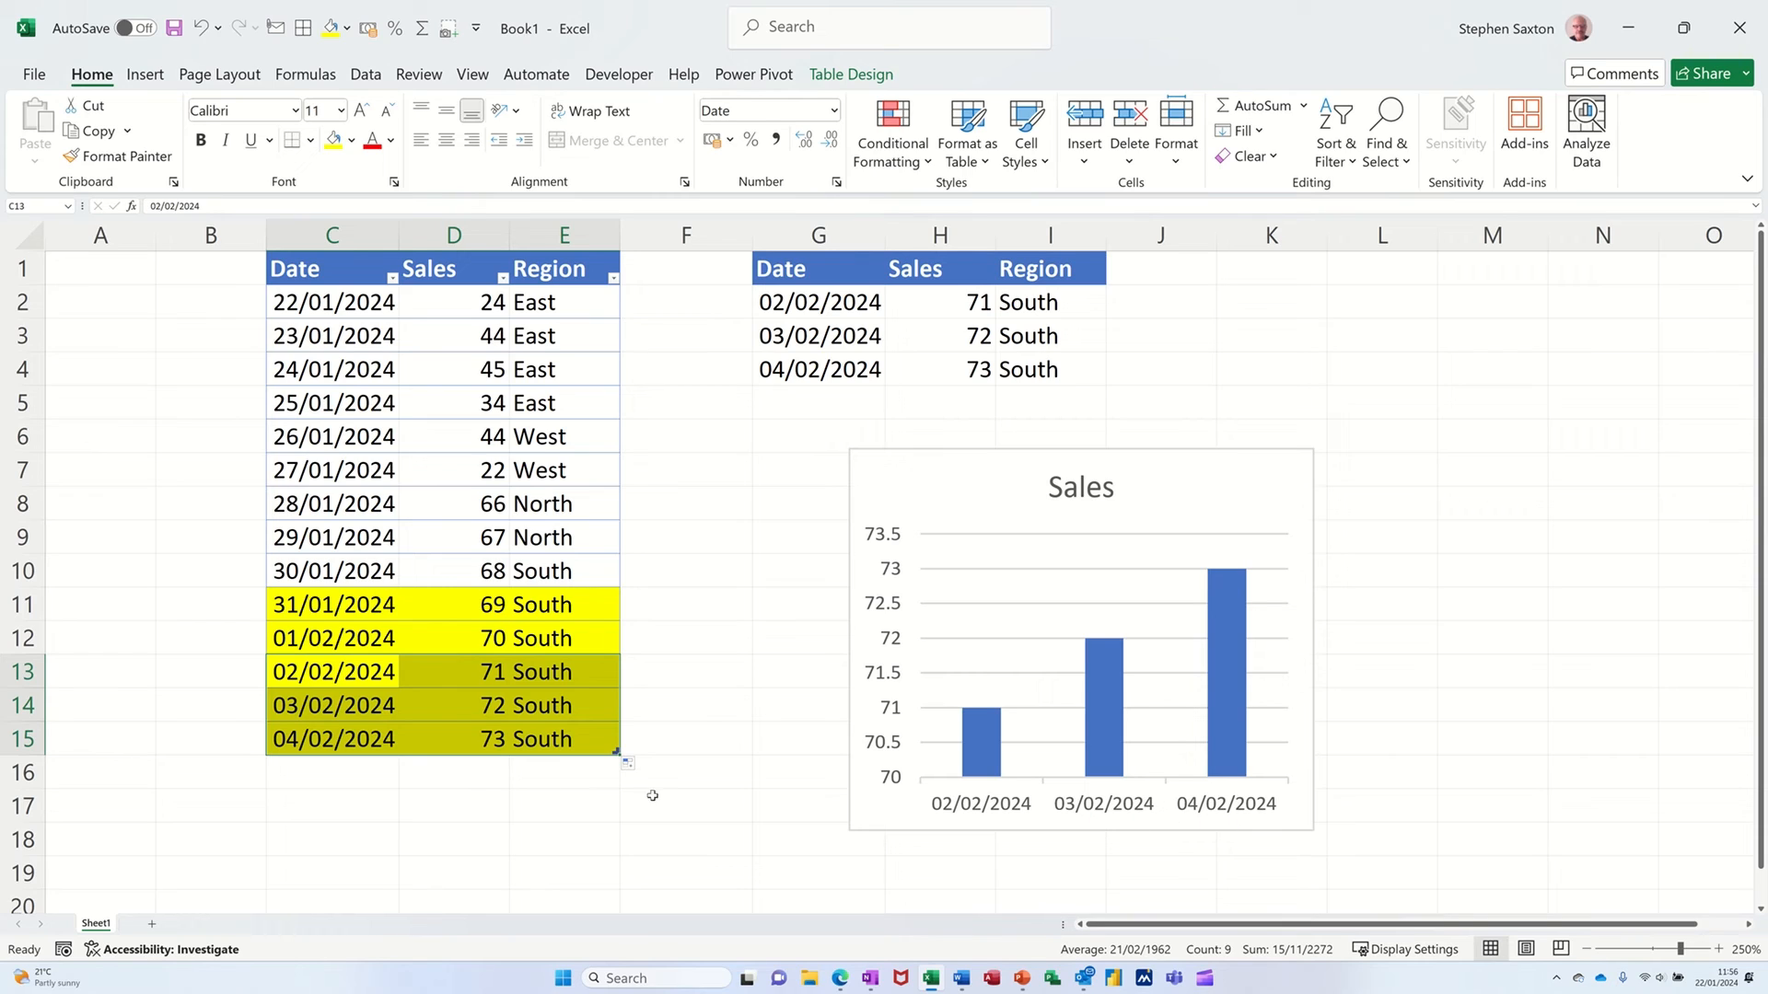
pyautogui.click(390, 475)
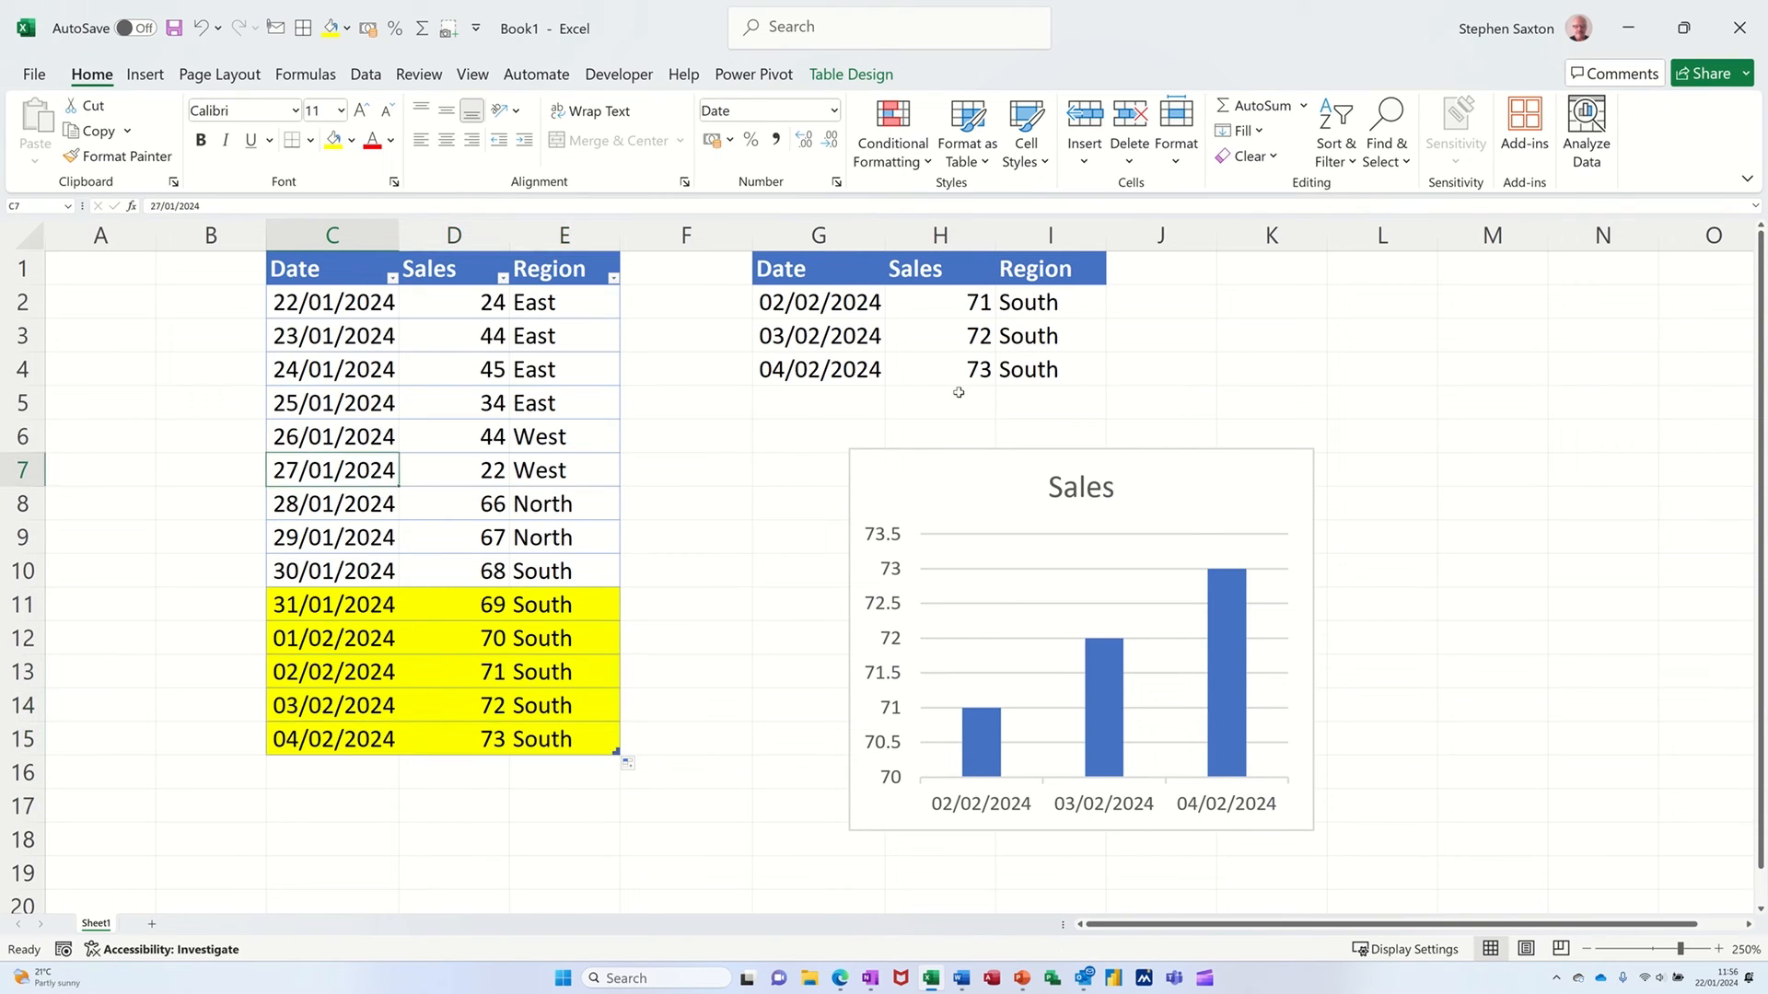
# Move the Sales chart directly beneath the TAKE output, lining it up with column G.
pyautogui.moveTo(980, 449); pyautogui.dragTo(880, 417)
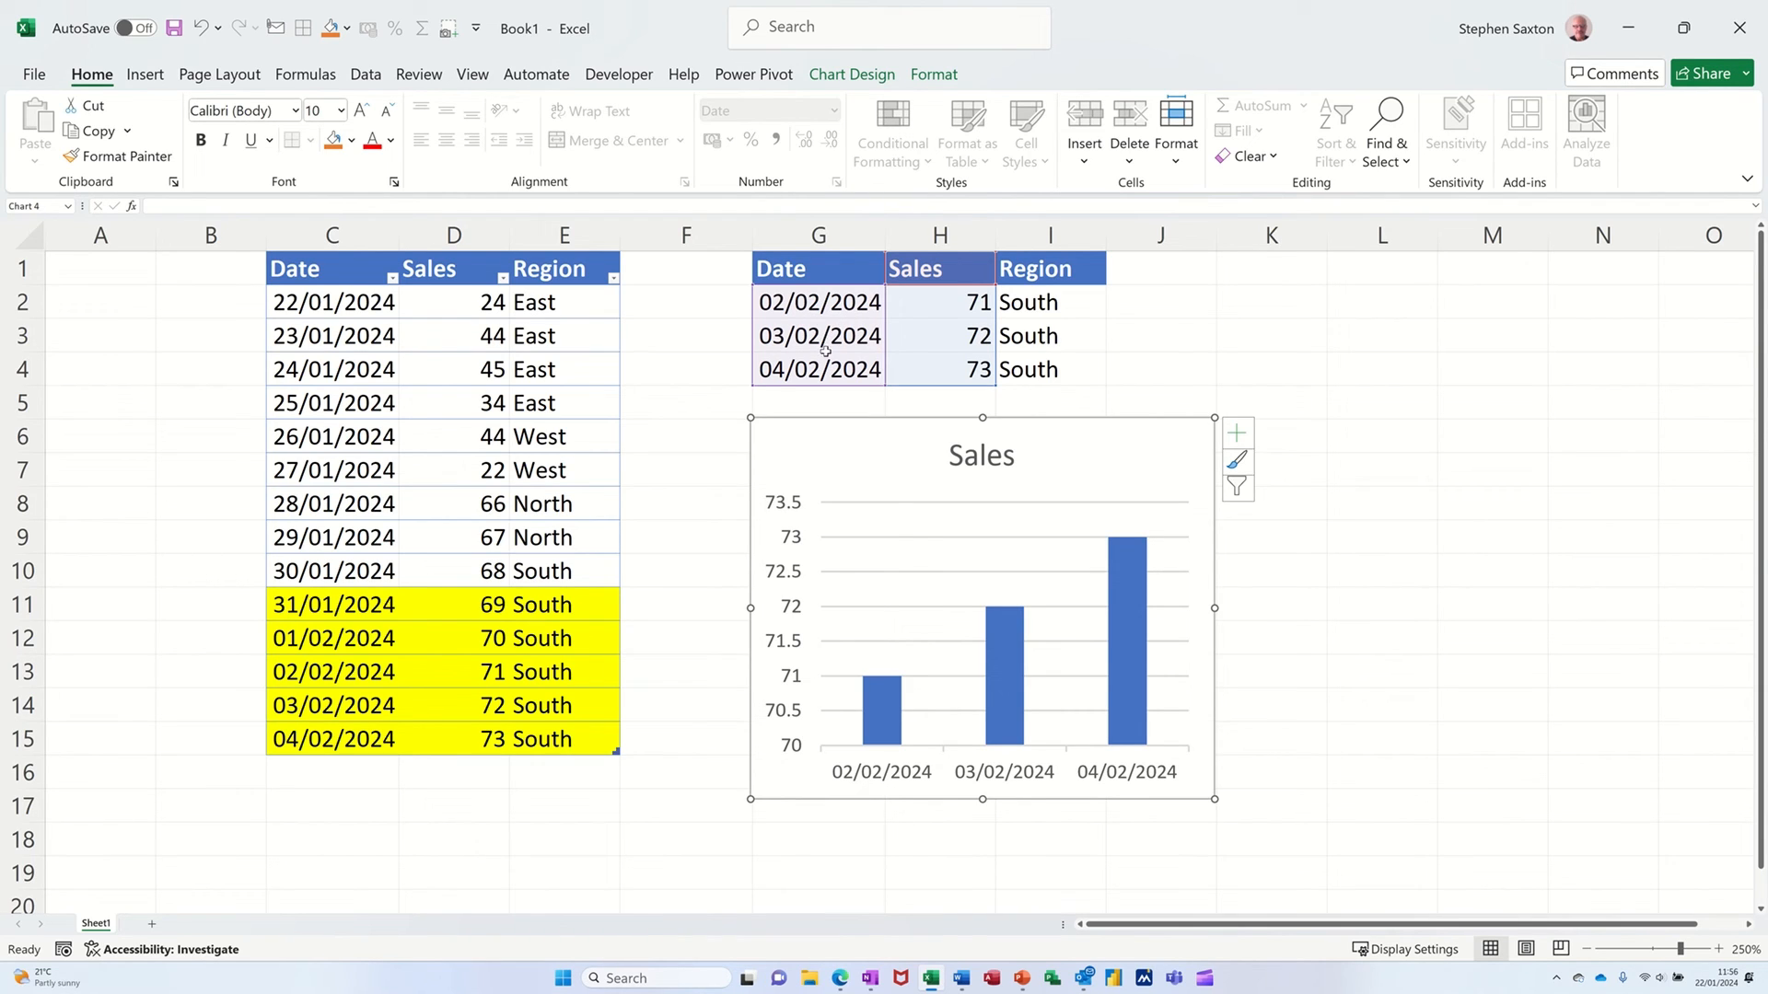
pyautogui.moveTo(868, 422)
pyautogui.mouseDown()
pyautogui.moveTo(899, 417)
pyautogui.moveTo(852, 402)
pyautogui.moveTo(870, 424)
pyautogui.mouseUp()
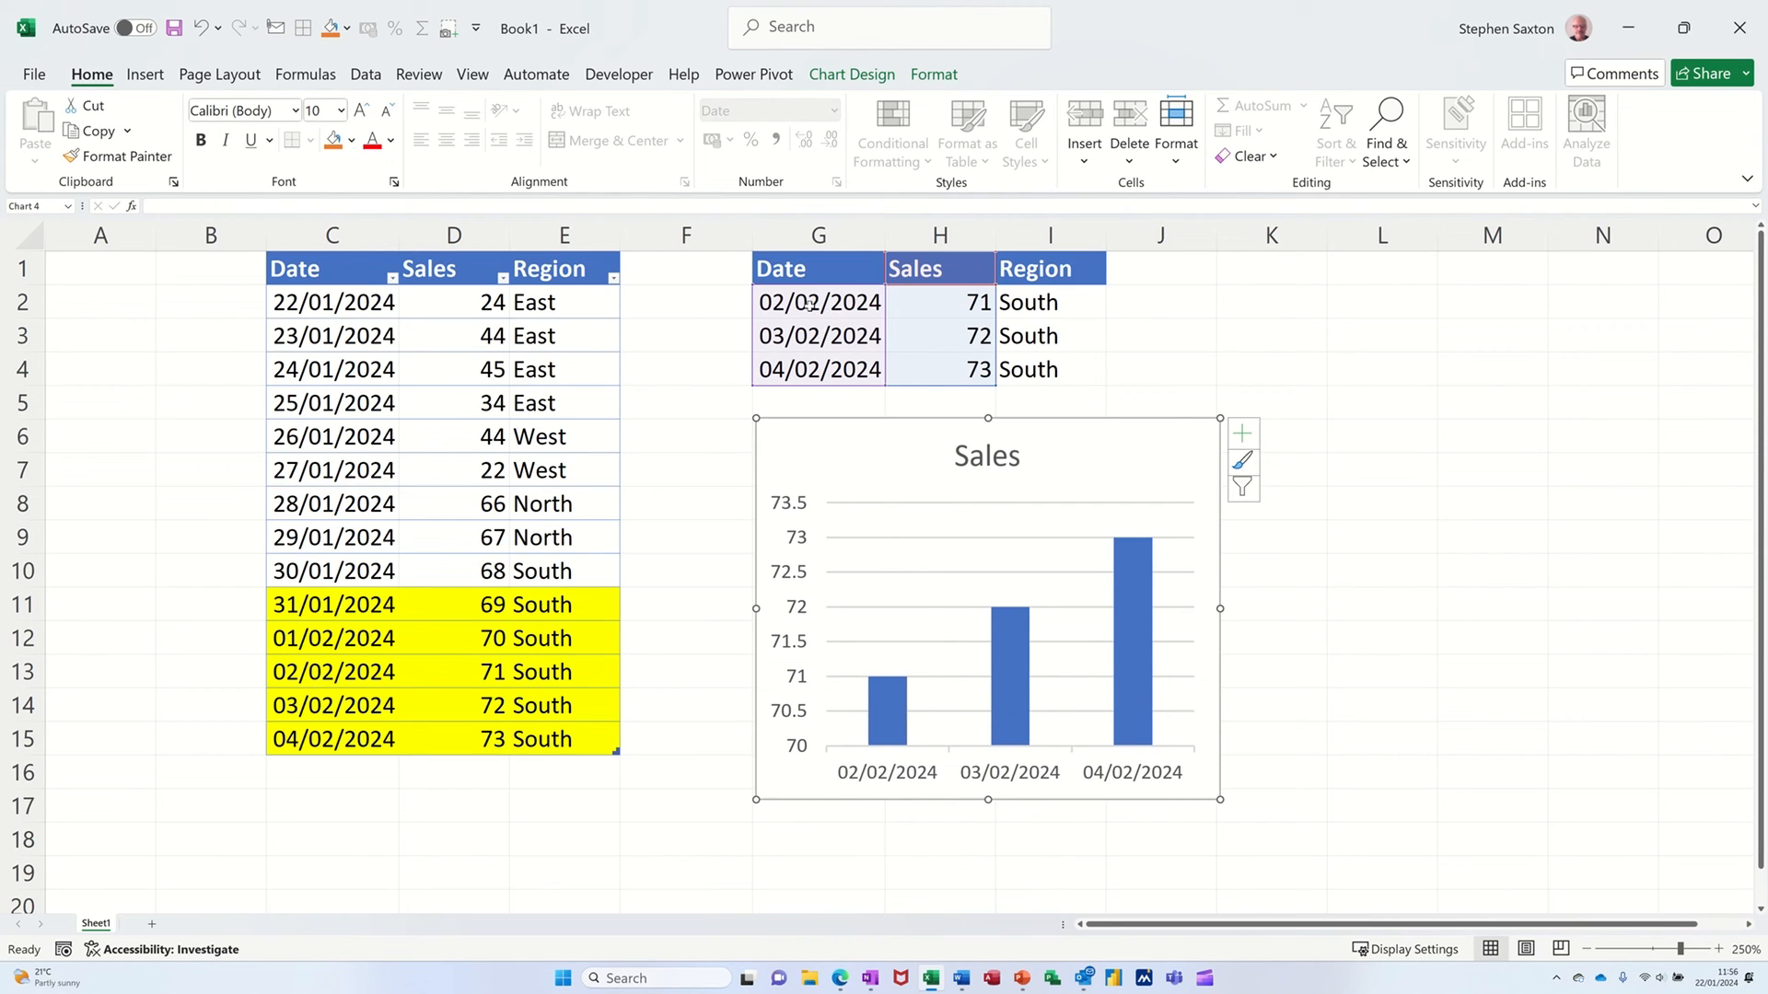
# Examine the arguments of the TAKE formula in G2, keep it unchanged and select the empty cell K4.
pyautogui.click(810, 305)
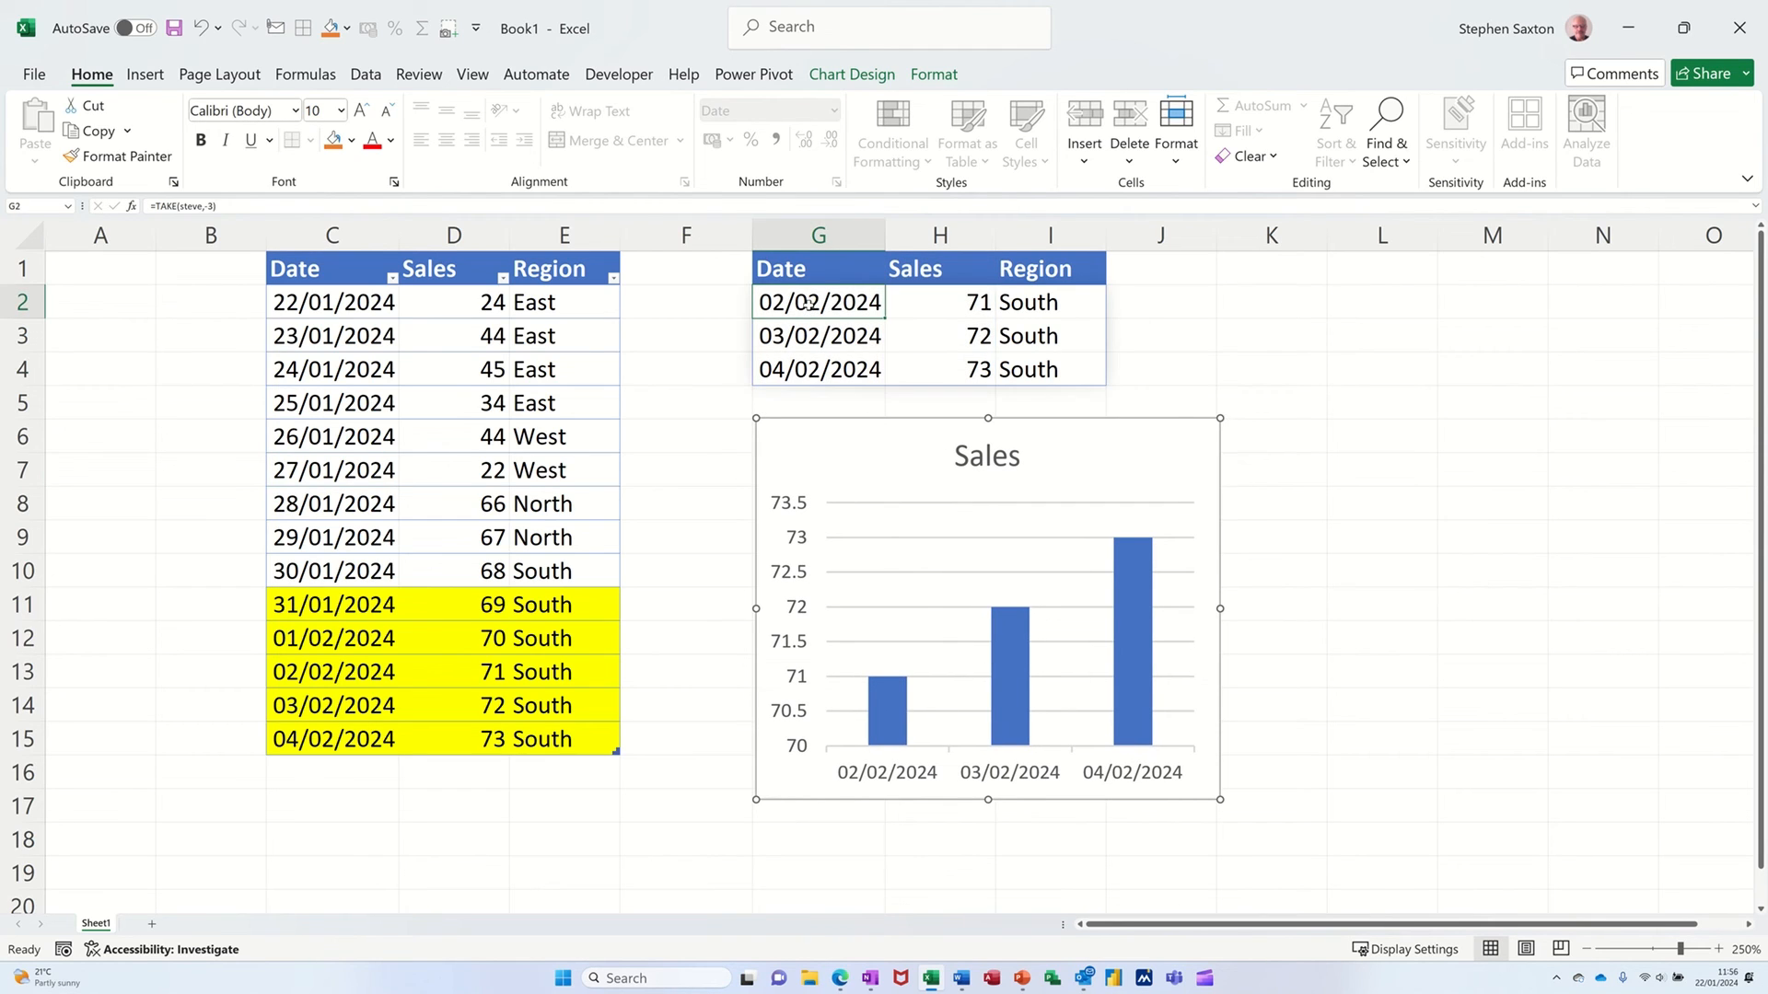
pyautogui.click(215, 207)
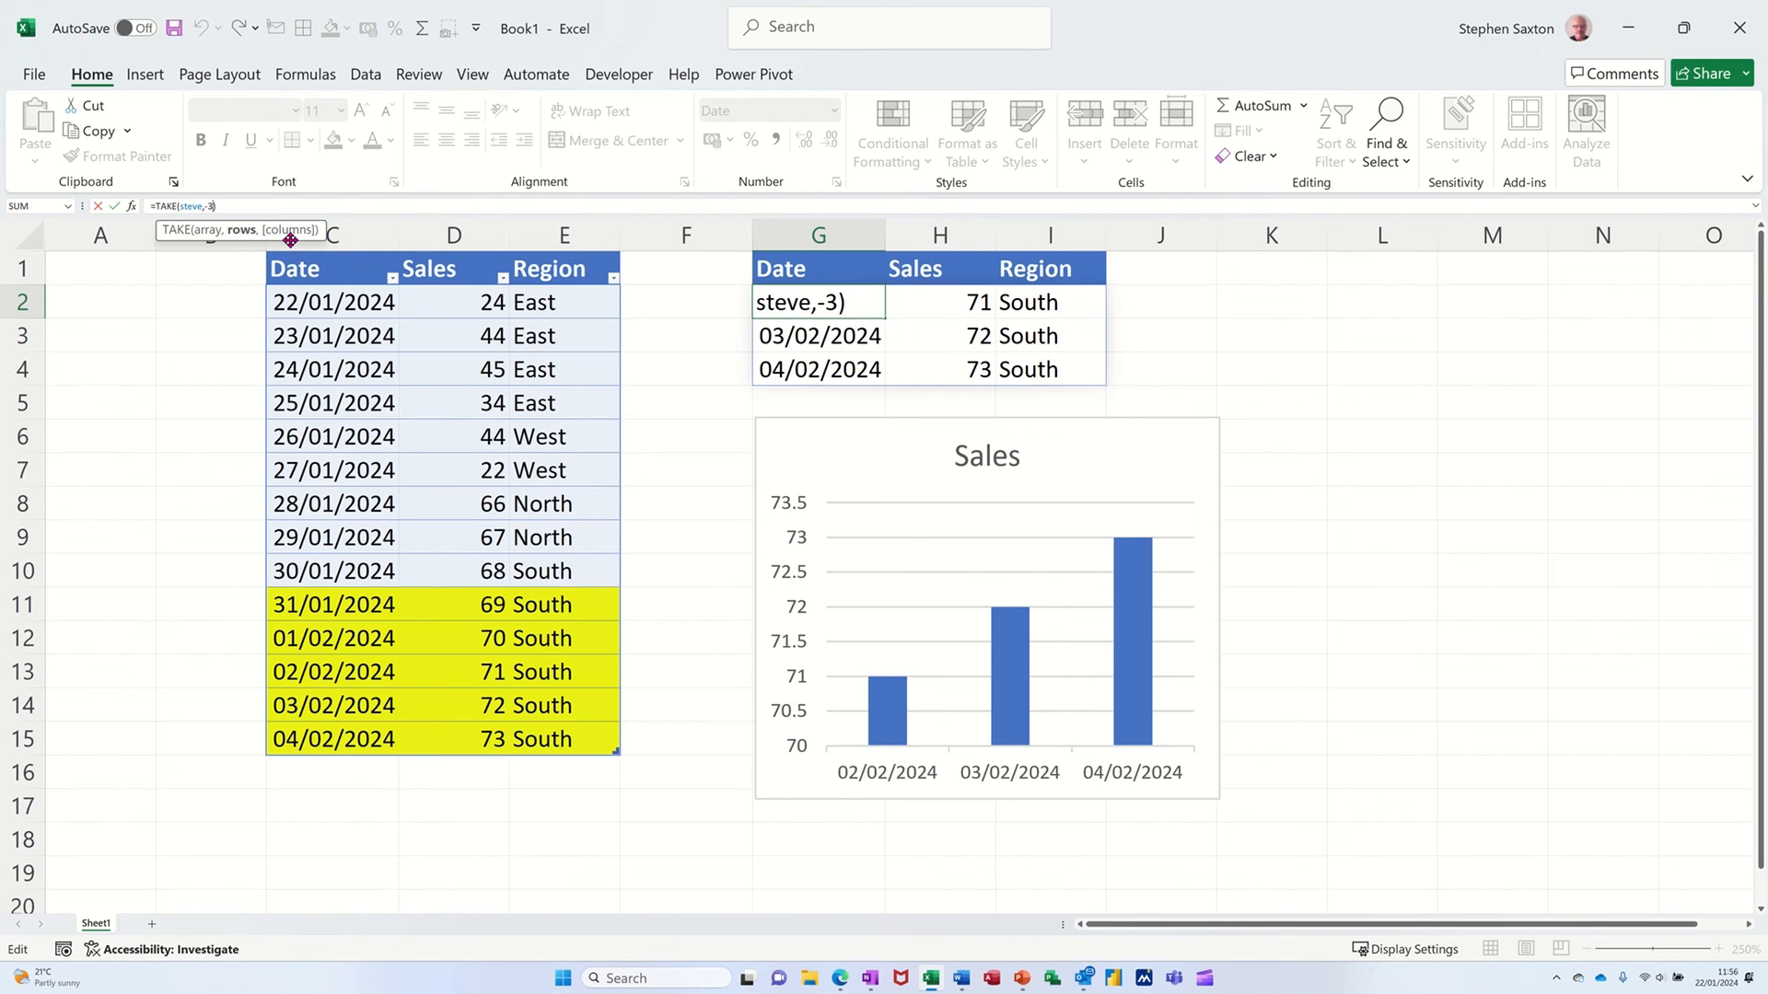
pyautogui.click(115, 206)
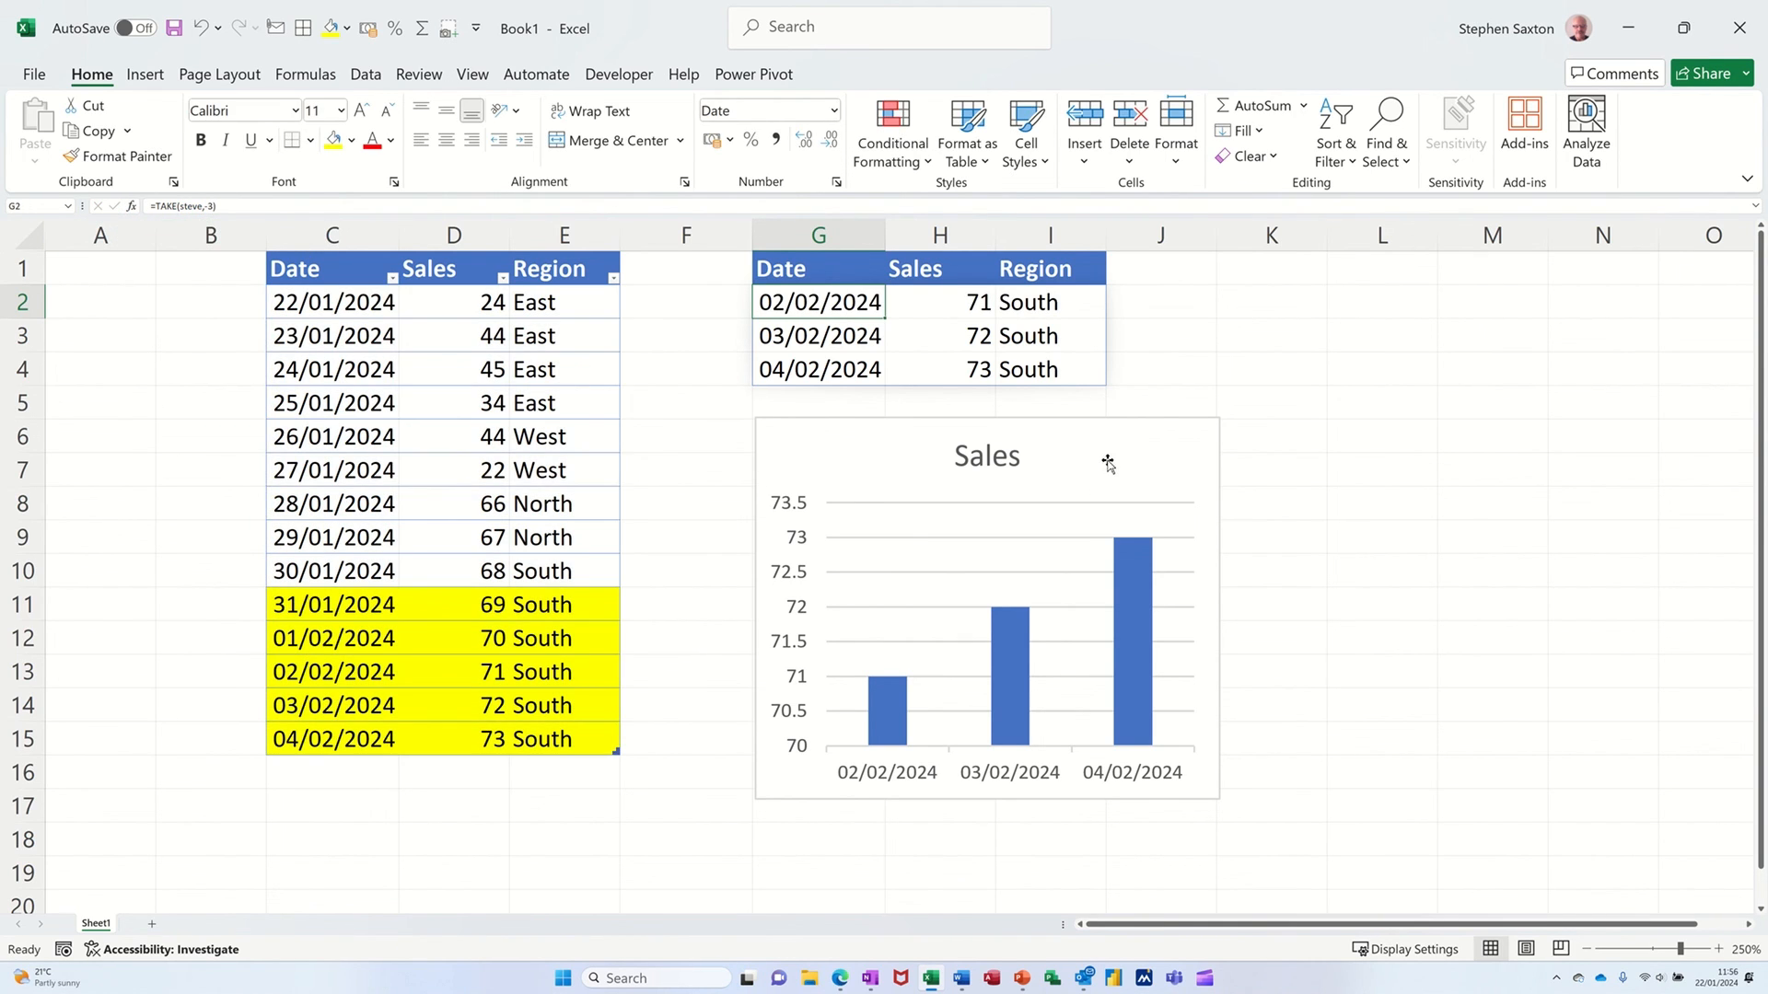
pyautogui.click(1235, 385)
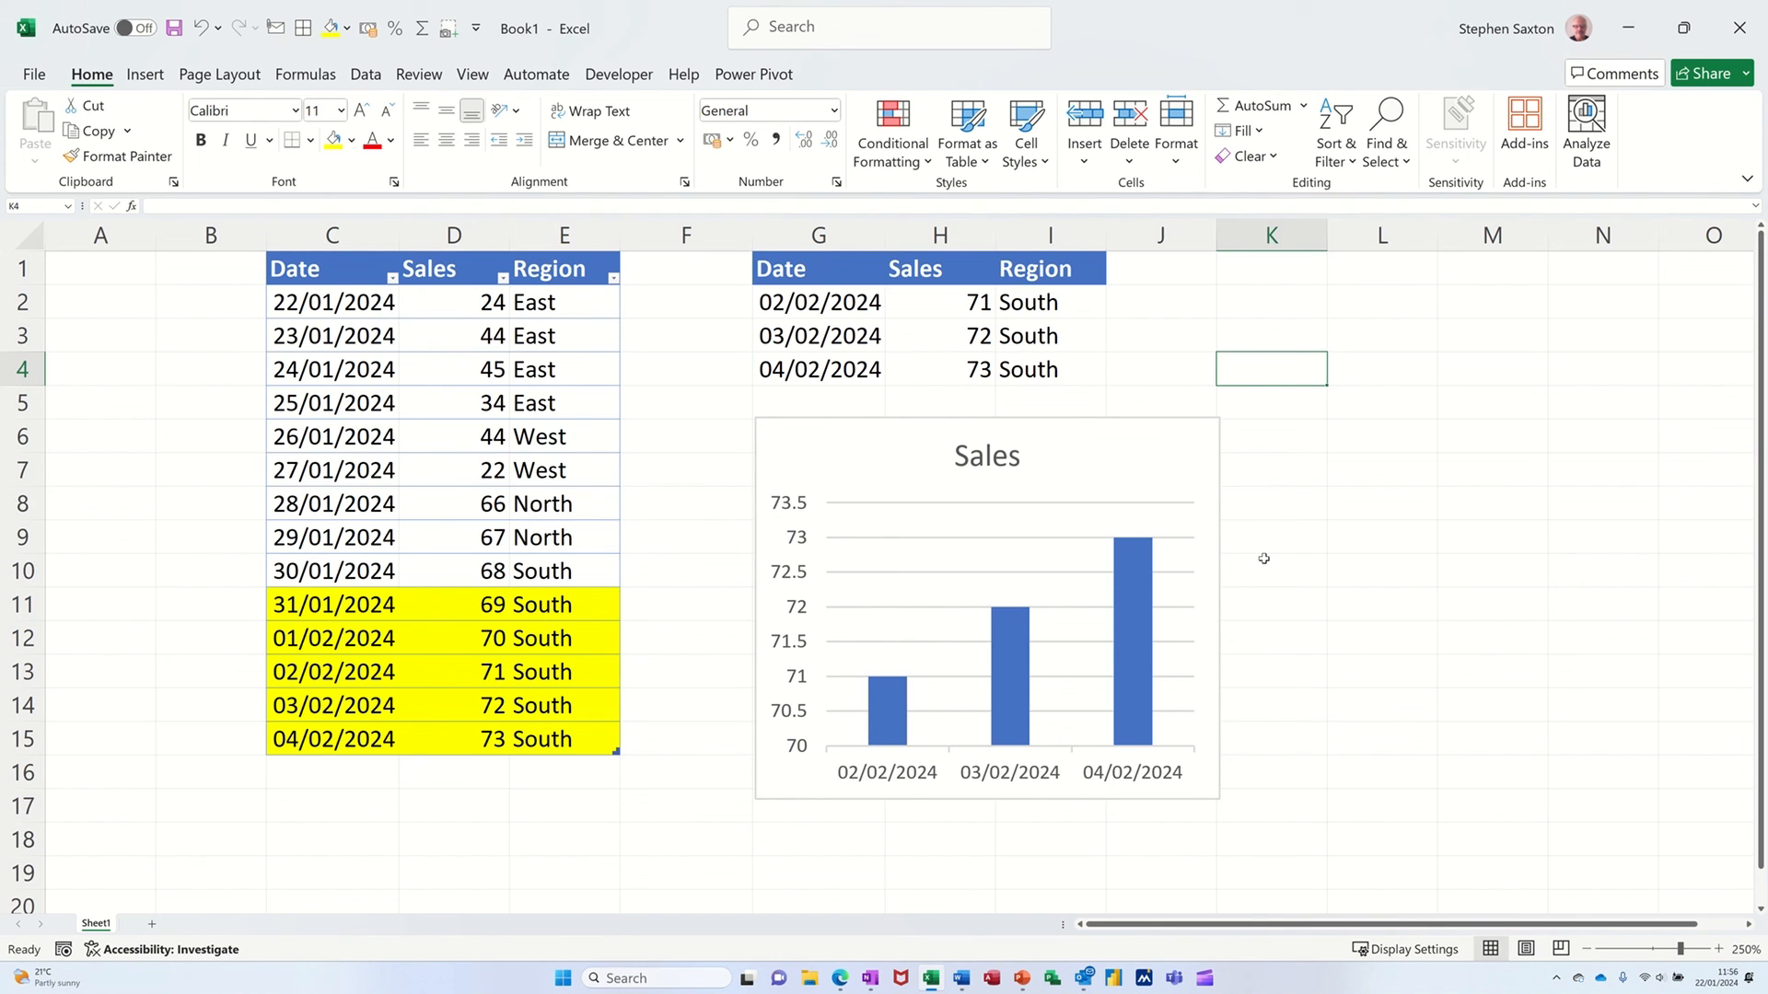
pyautogui.hotkey('alt', 'Tab')
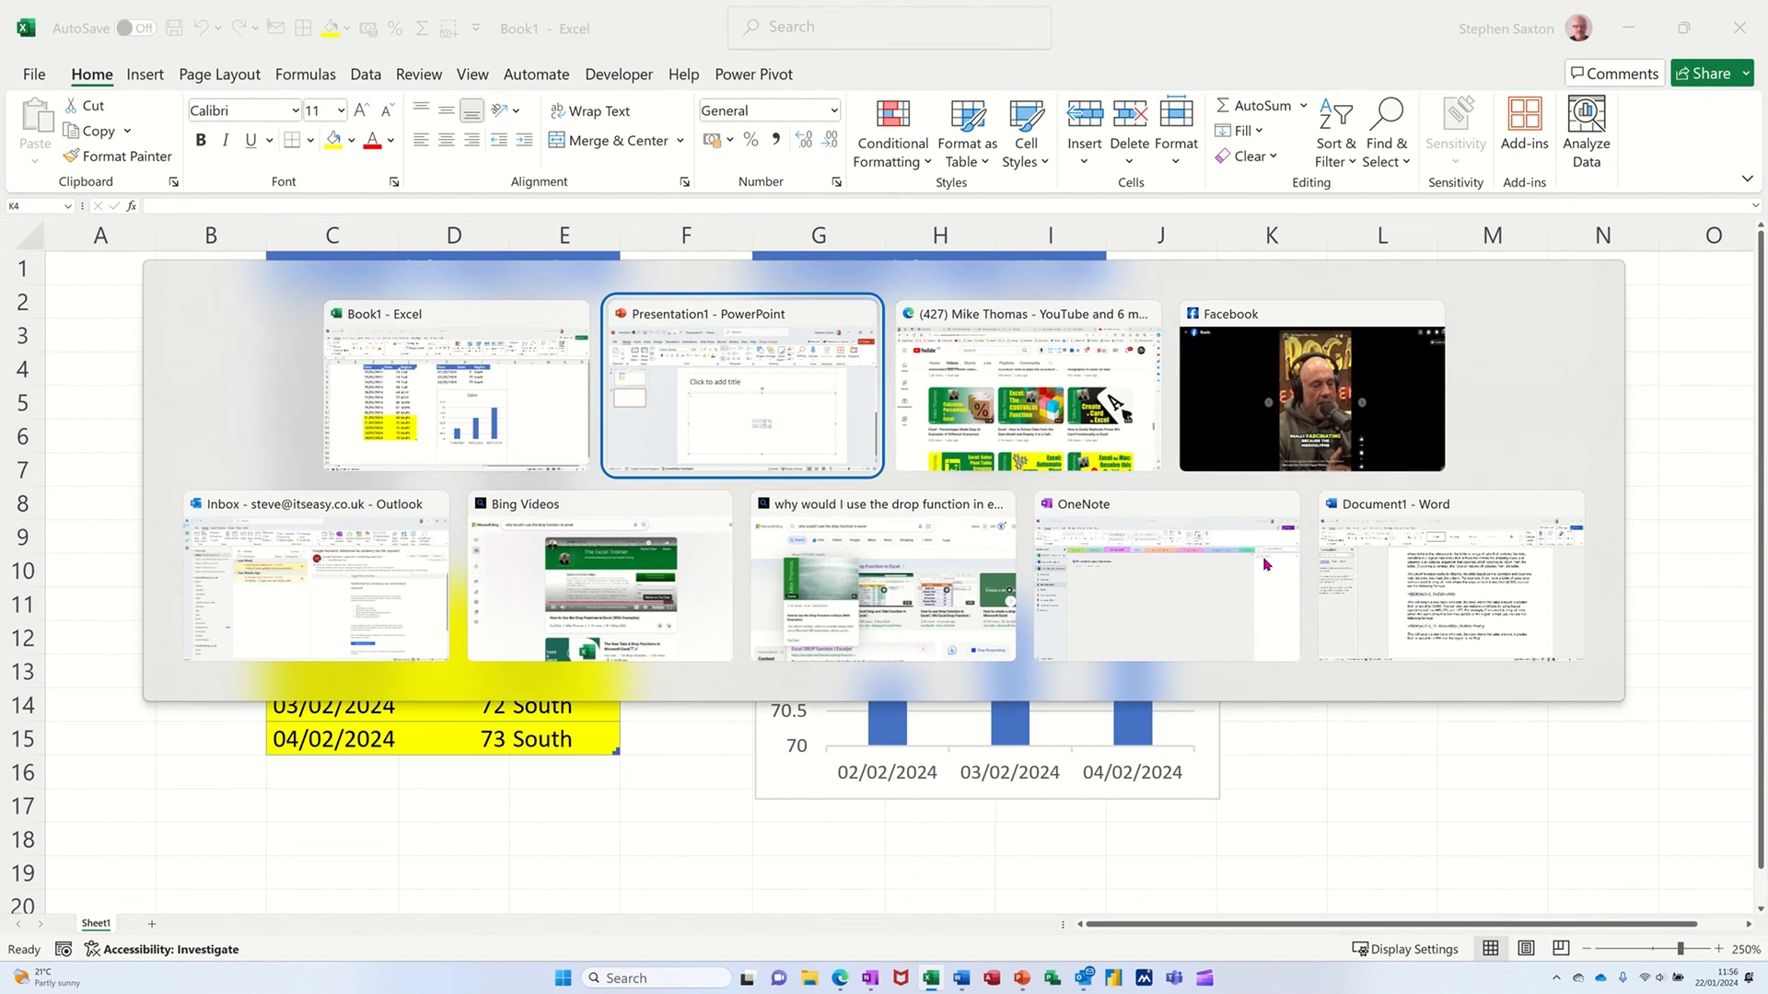
pyautogui.hotkey('alt', 'Tab')
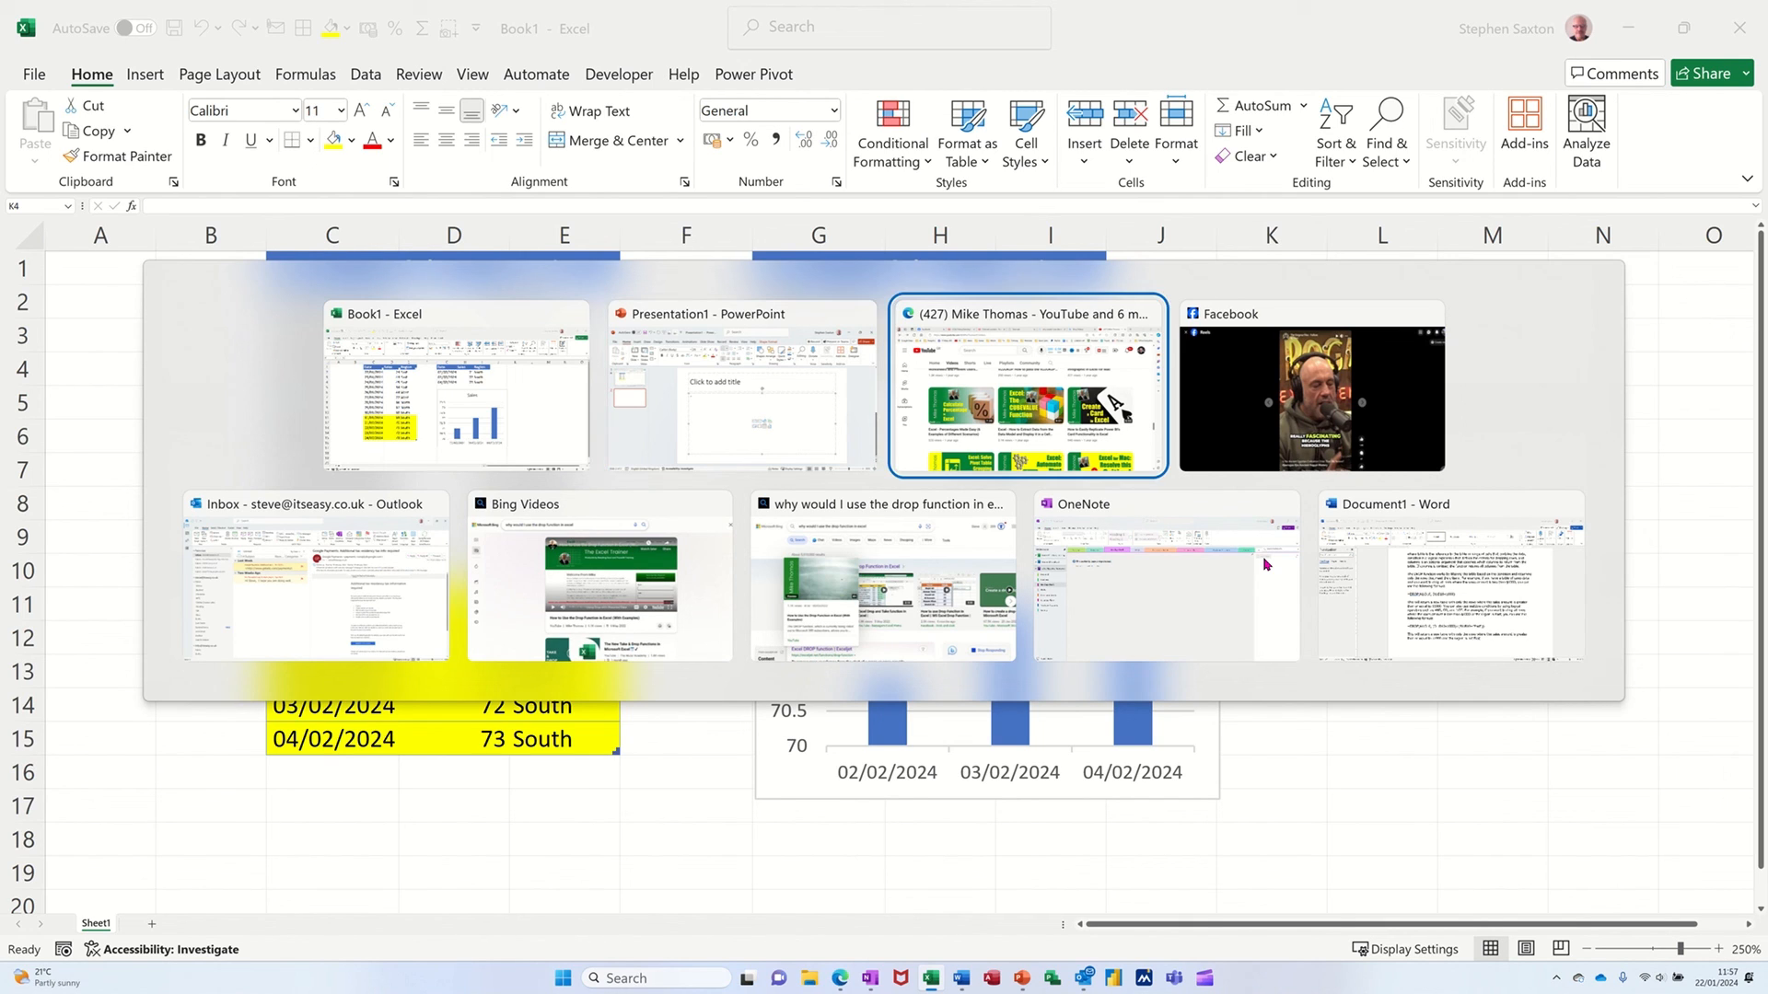
pyautogui.hotkey('alt', 'Tab')
pyautogui.hotkey('alt', 'Tab')
pyautogui.hotkey('alt', 'Tab')
pyautogui.hotkey('alt', 'Tab')
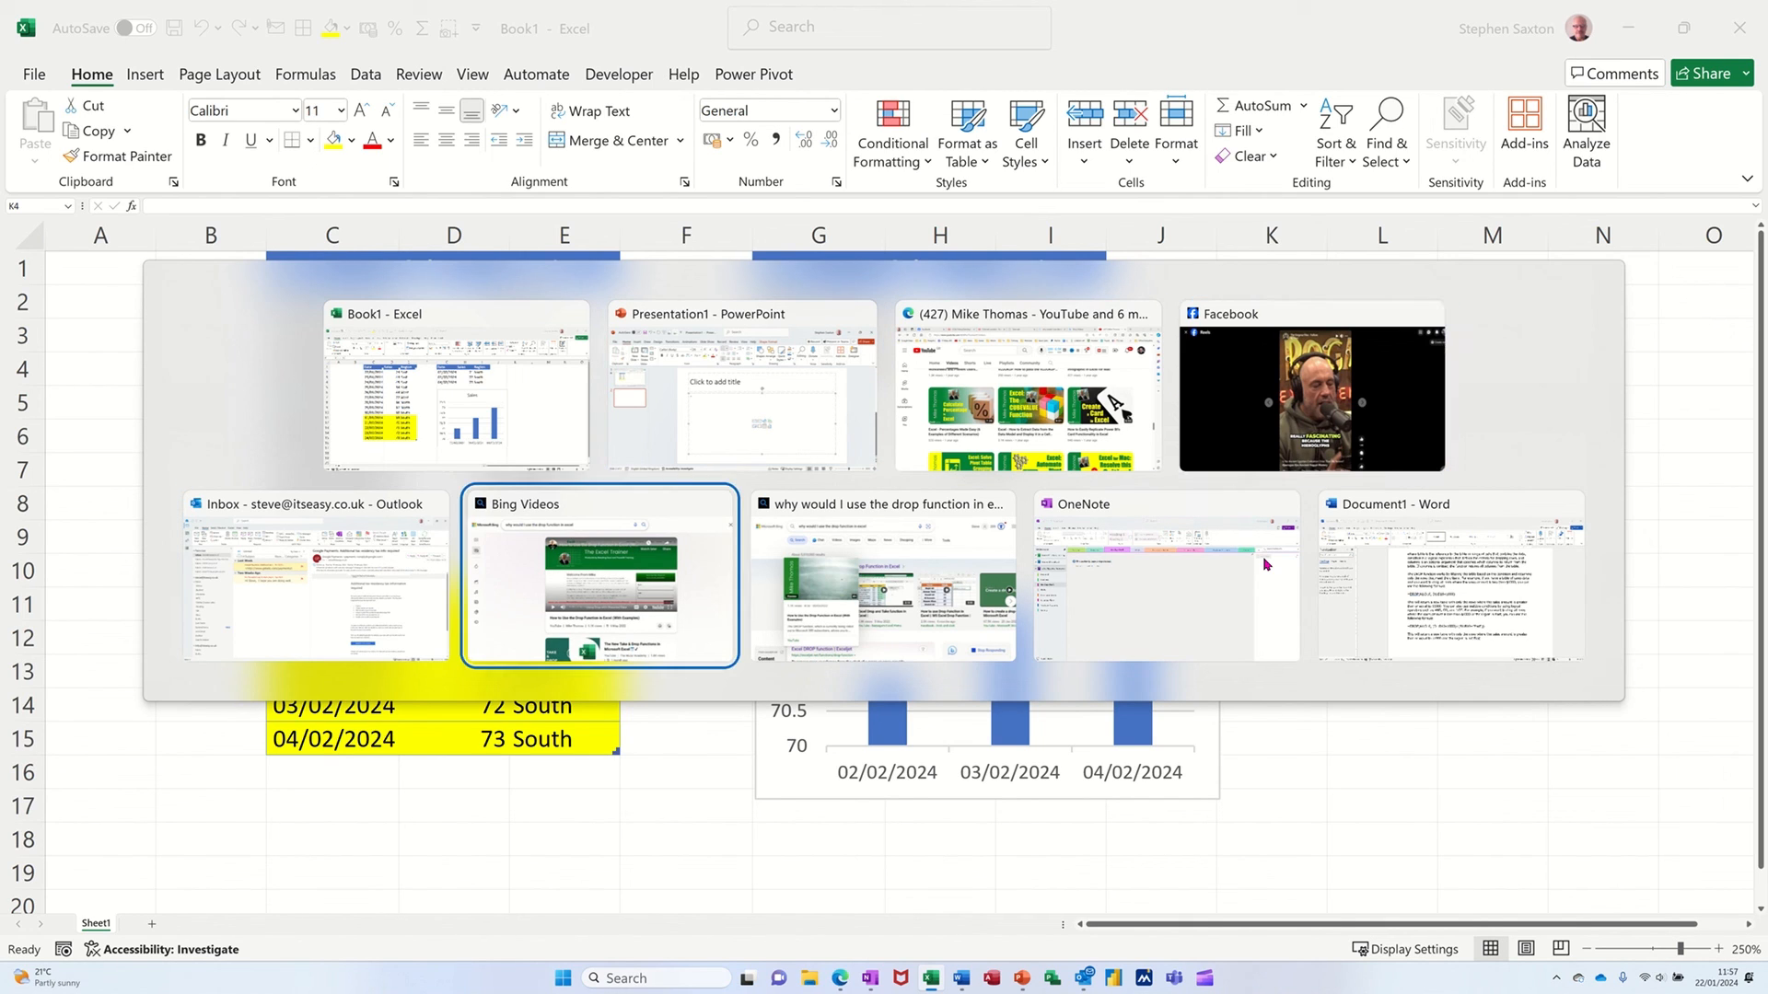
pyautogui.hotkey('alt', 'Tab')
pyautogui.hotkey('alt', 'Tab')
pyautogui.hotkey('alt', 'Tab')
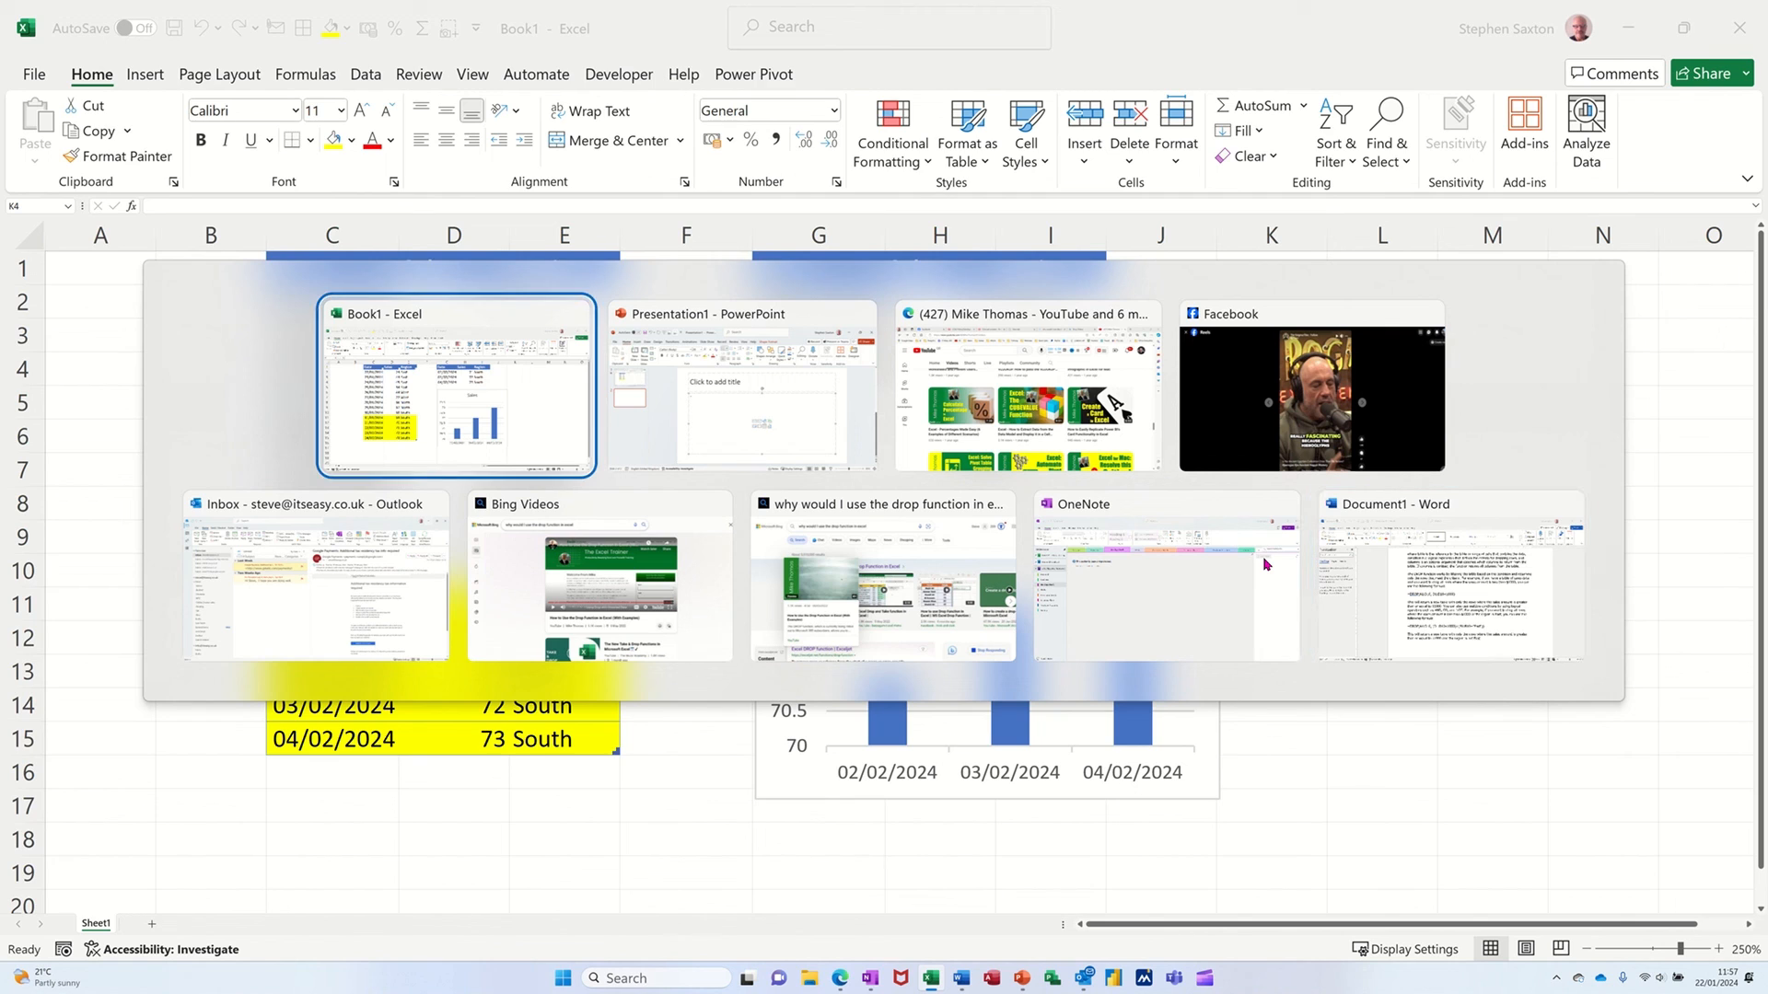
pyautogui.hotkey('alt', 'Tab')
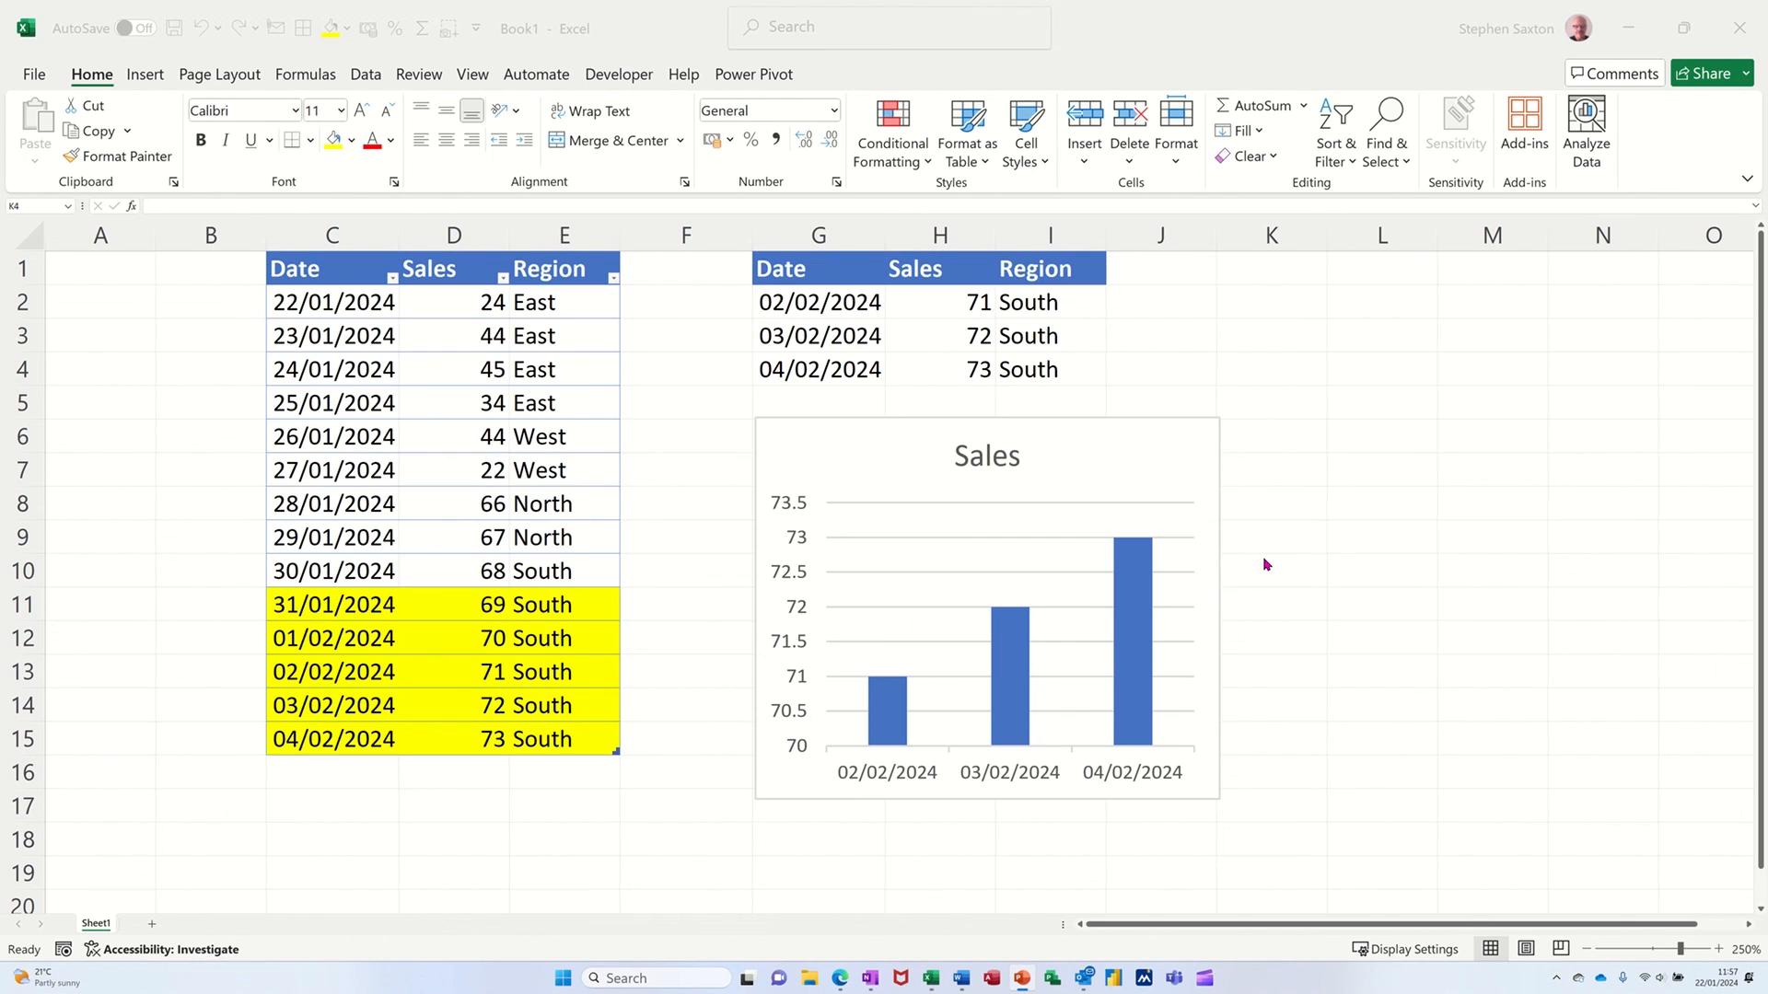